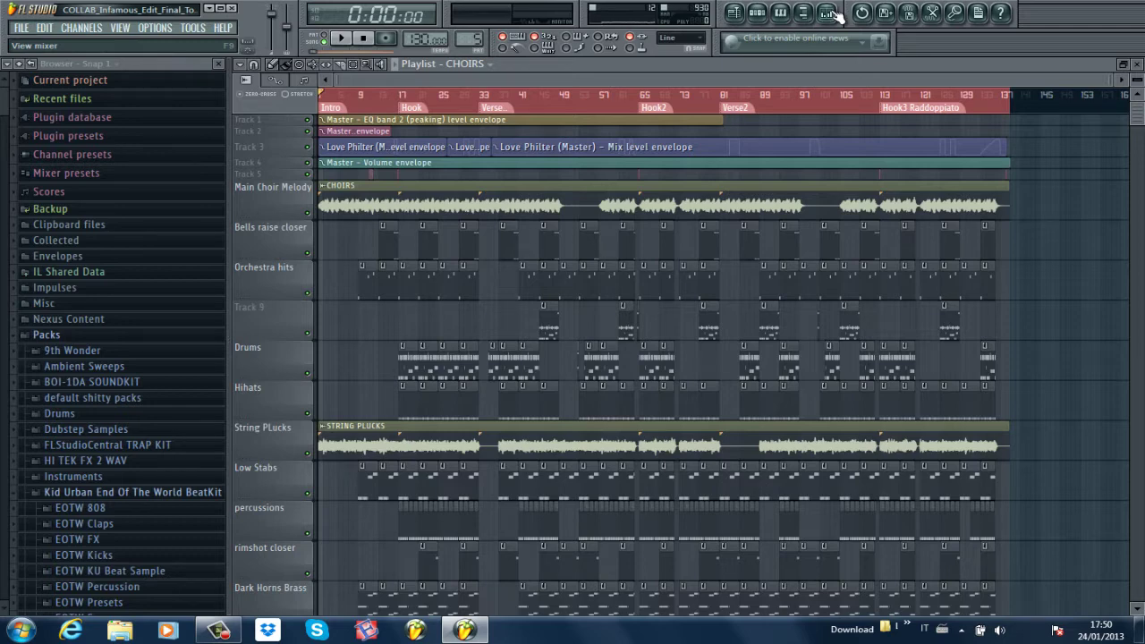
# - Display the mixer and step sequencer, and check the reFX Nexus #3 preset while Pattern 1 plays
pyautogui.click(831, 13)
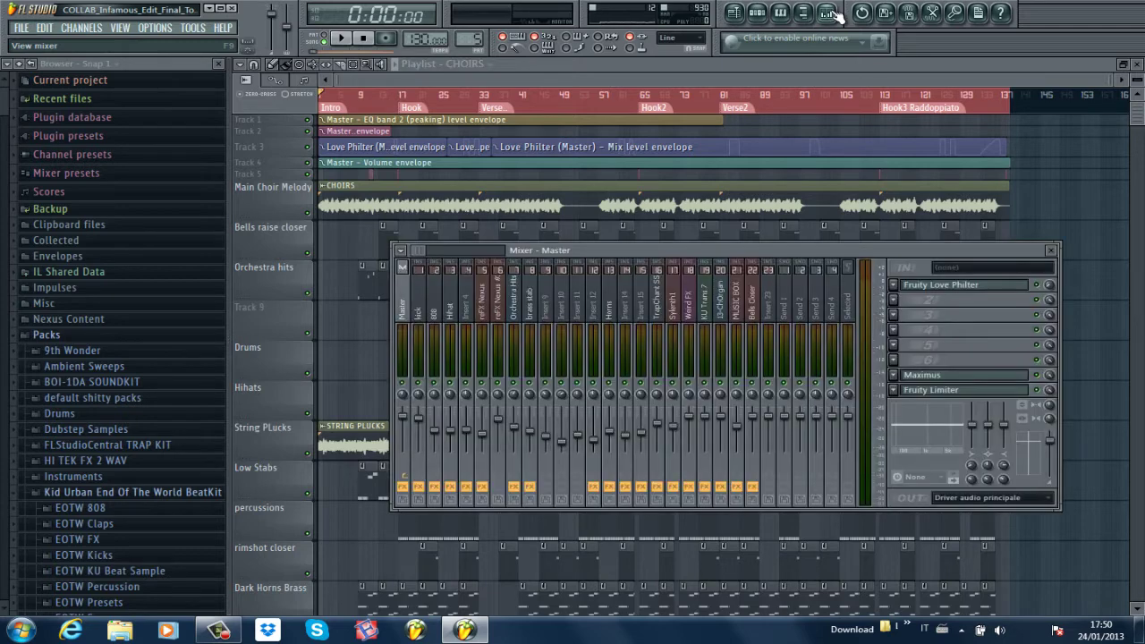
pyautogui.click(760, 13)
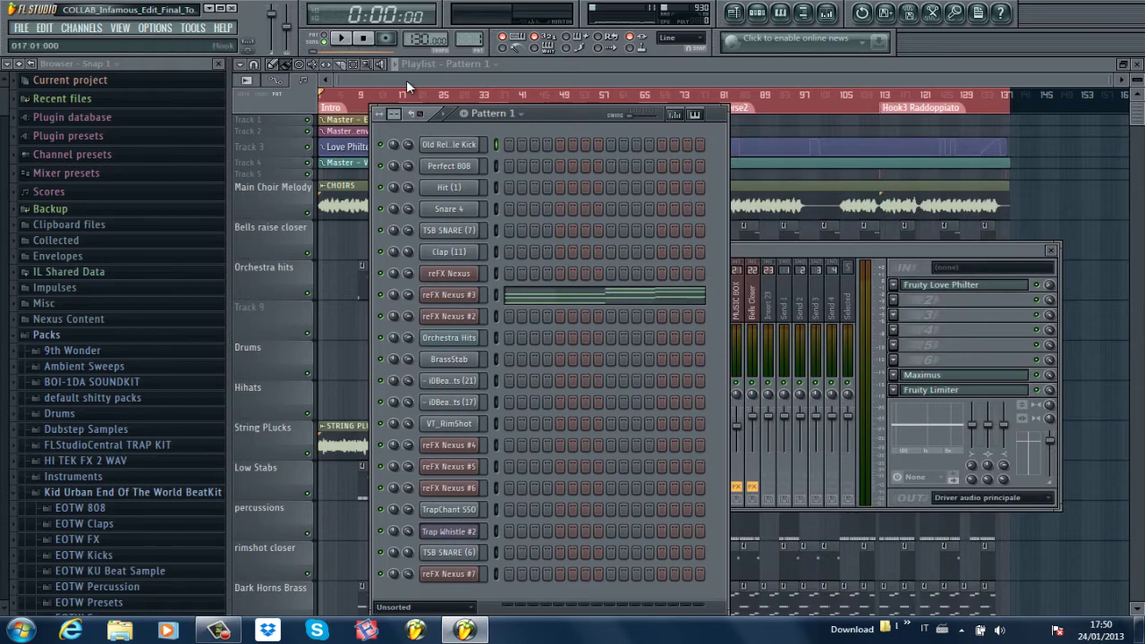
pyautogui.click(341, 38)
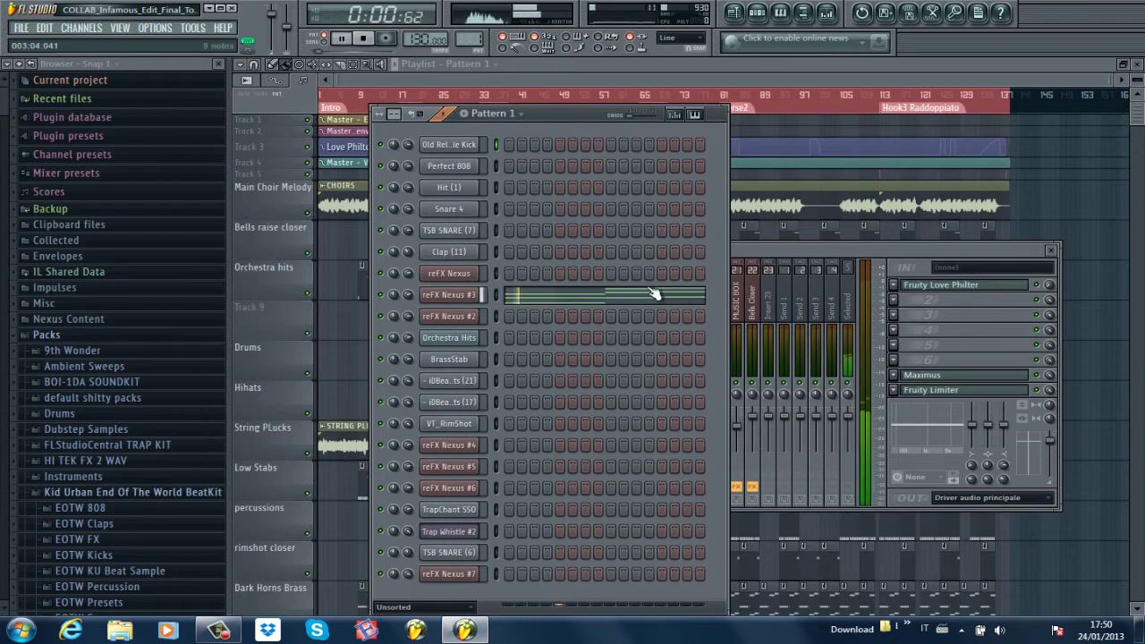
pyautogui.click(464, 296)
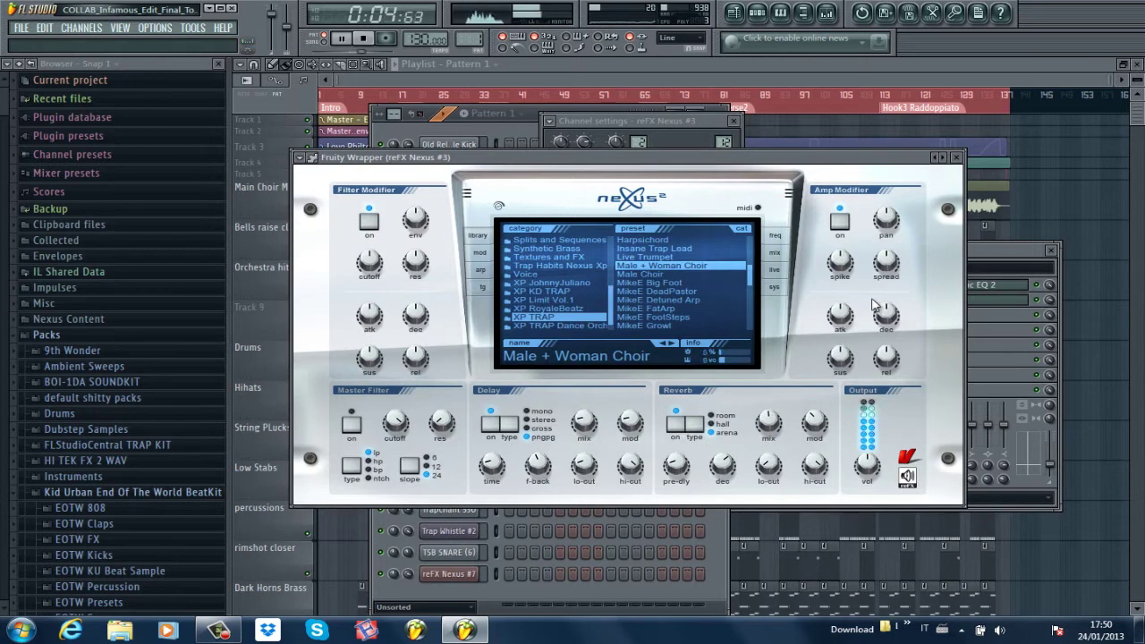
pyautogui.click(956, 157)
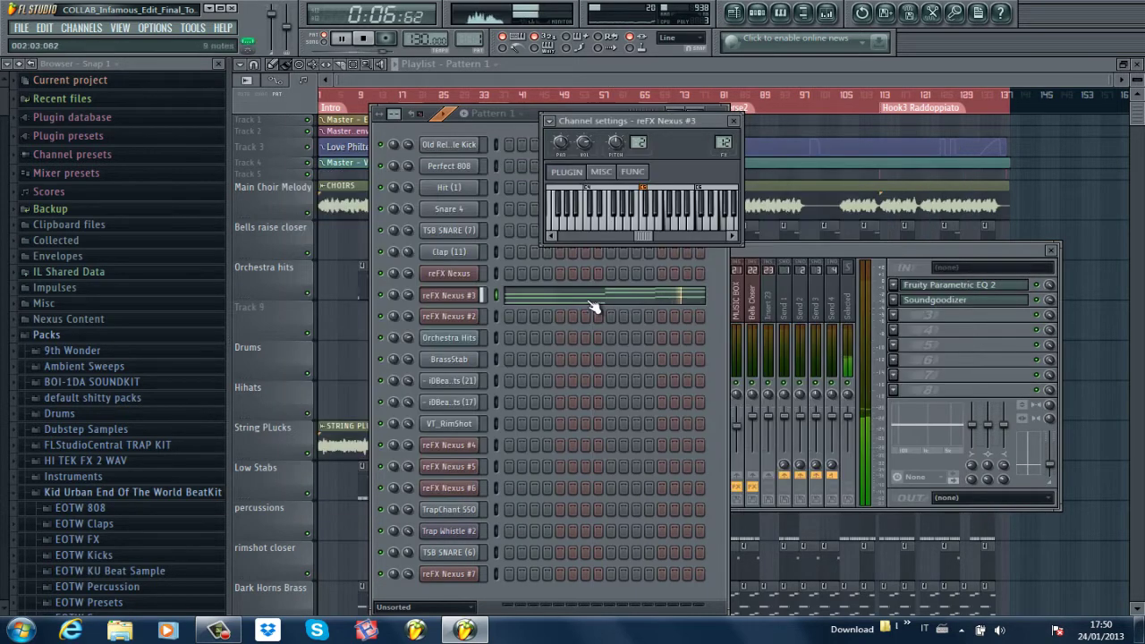
# - Examine all of Pattern 1's reFX Nexus #3 chord notes in the piano roll while playing them back
pyautogui.click(593, 302)
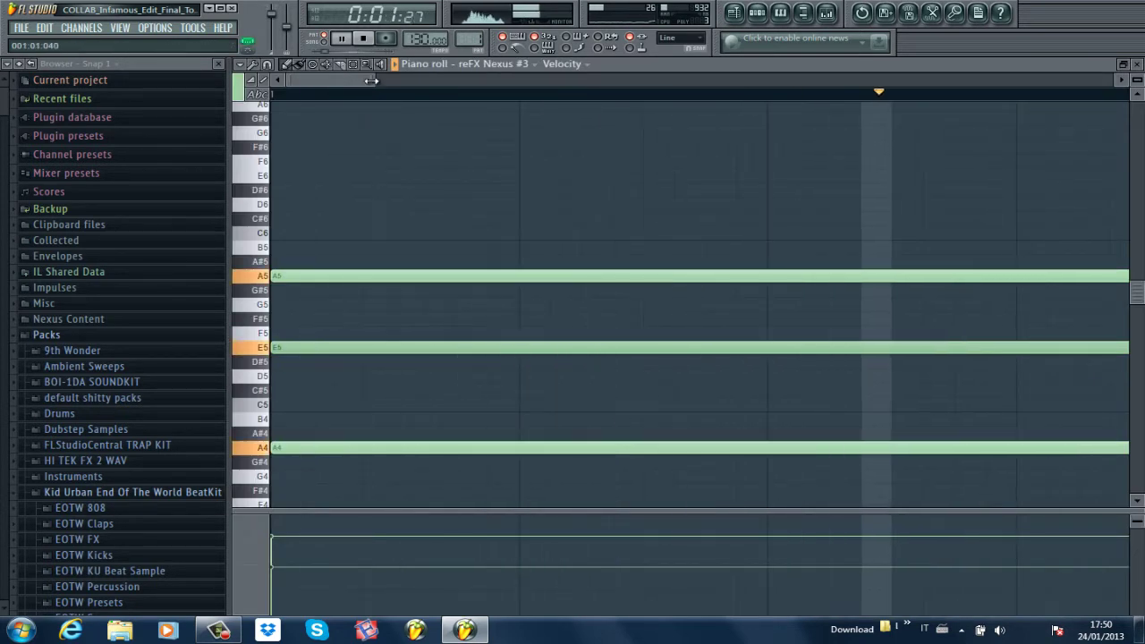
pyautogui.moveTo(369, 81); pyautogui.dragTo(1109, 81)
pyautogui.press('space')
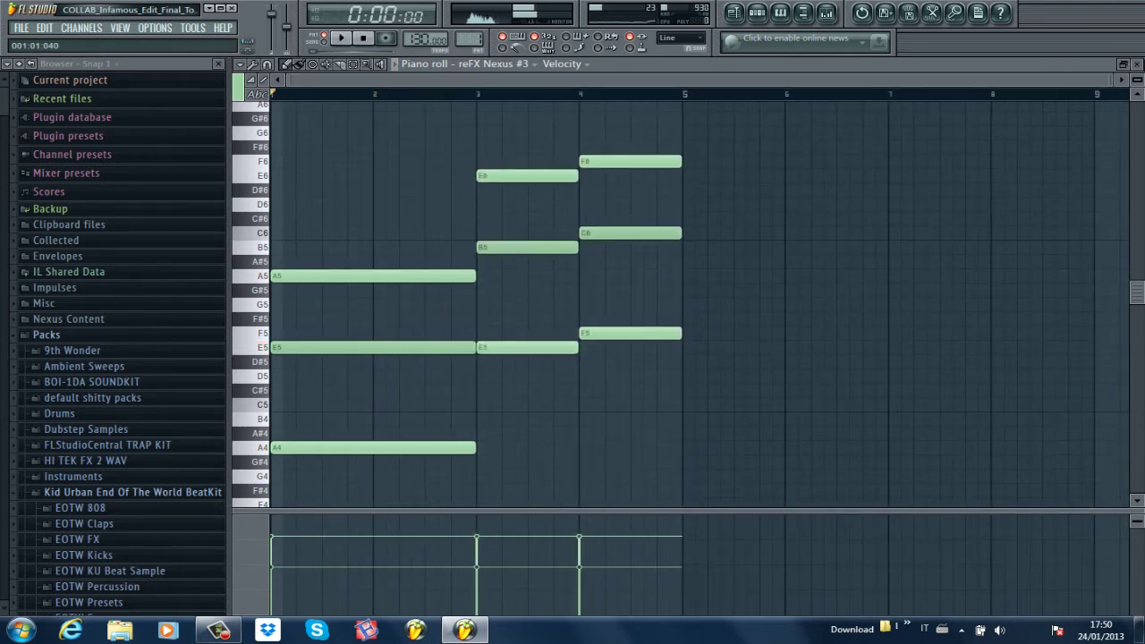
pyautogui.press('space')
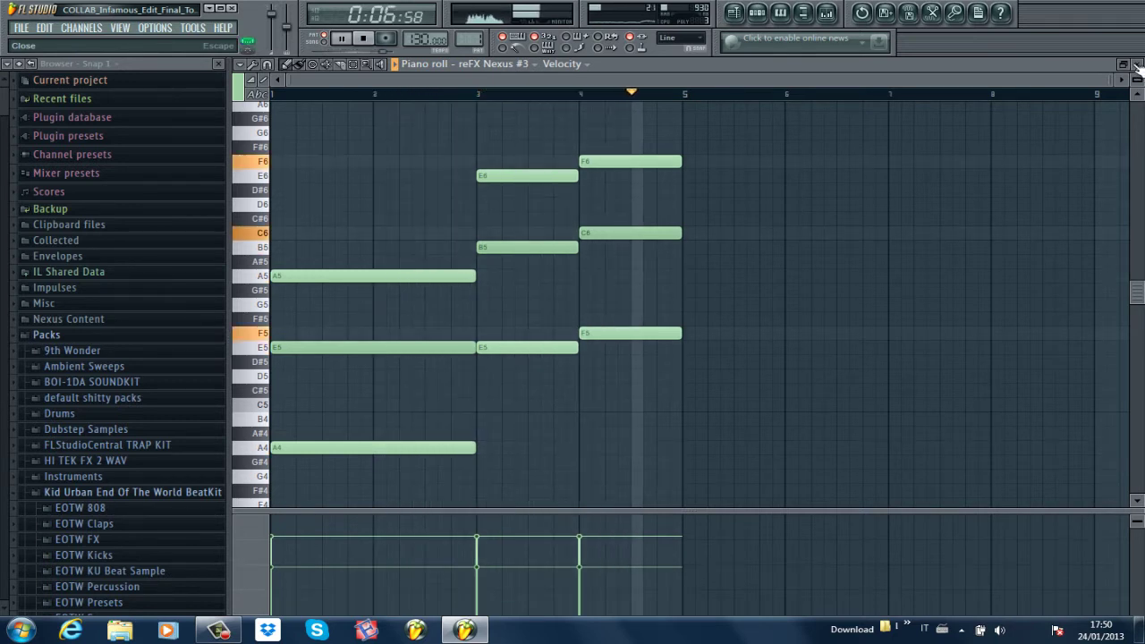
pyautogui.press('space')
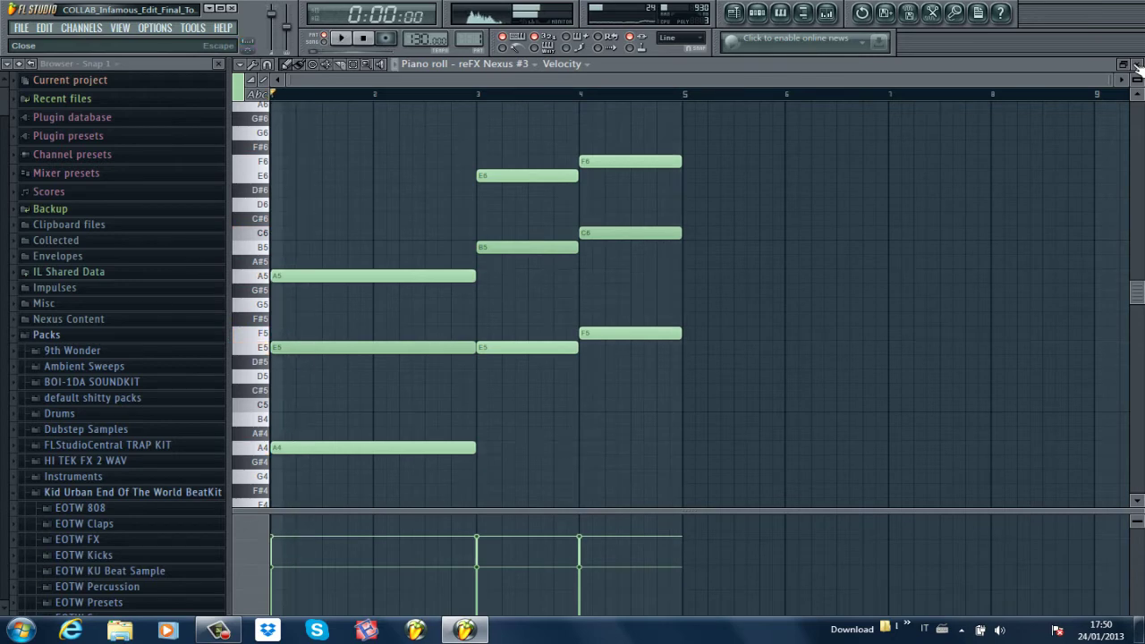
pyautogui.click(1137, 65)
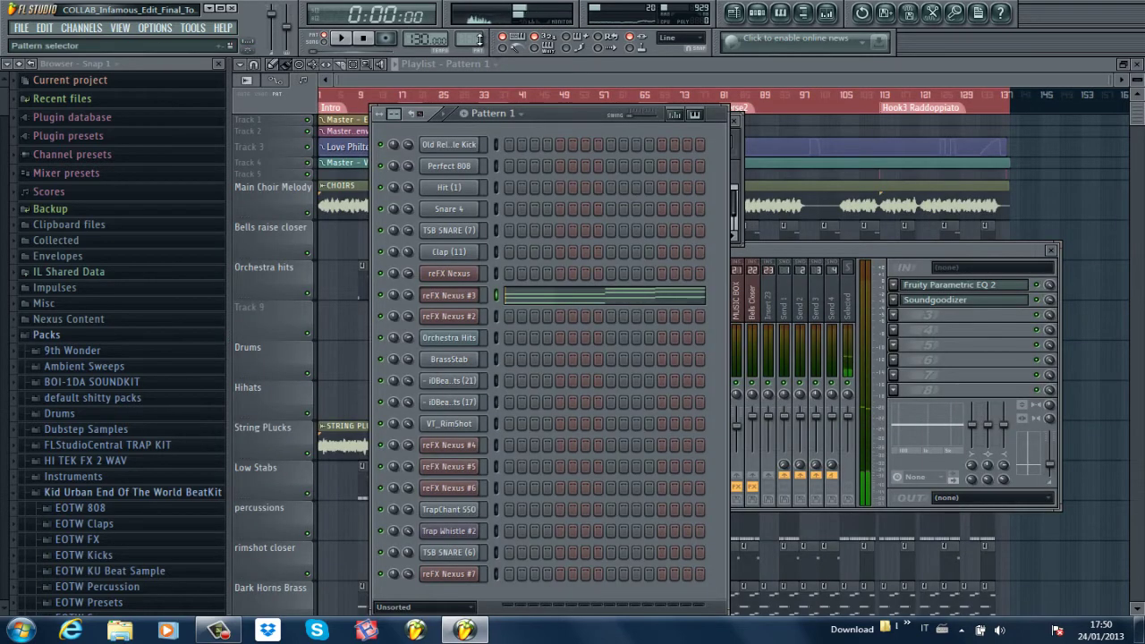
# - Audition Pattern 2's reFX Nexus #2 notes from bar 3 in the piano roll and check that instrument's preset
pyautogui.scroll(1, 479, 39)
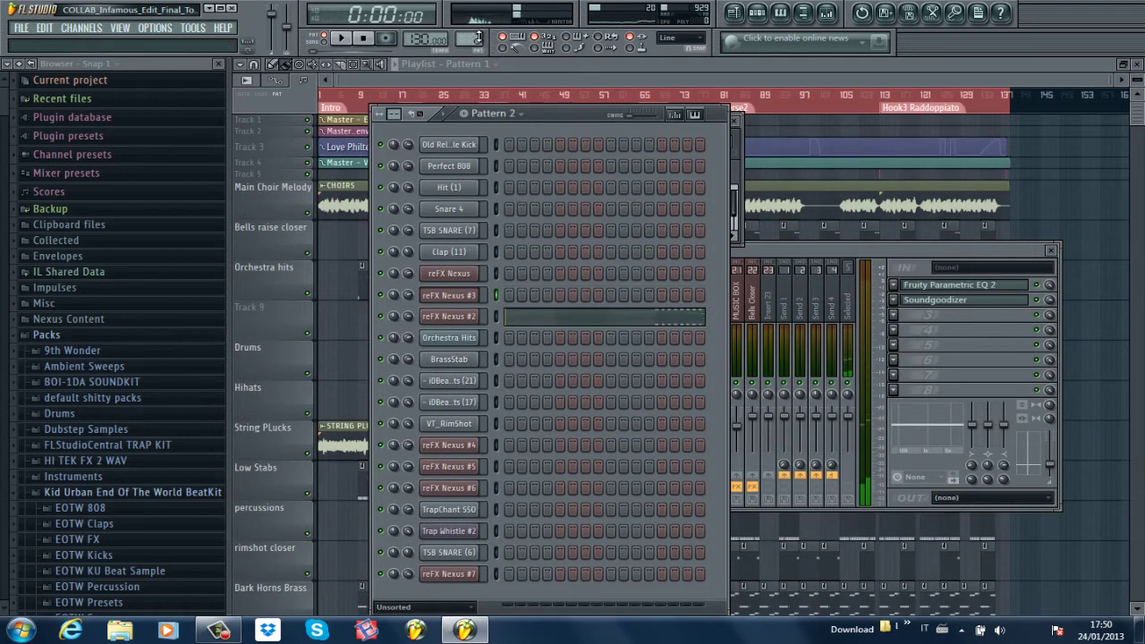
pyautogui.click(620, 326)
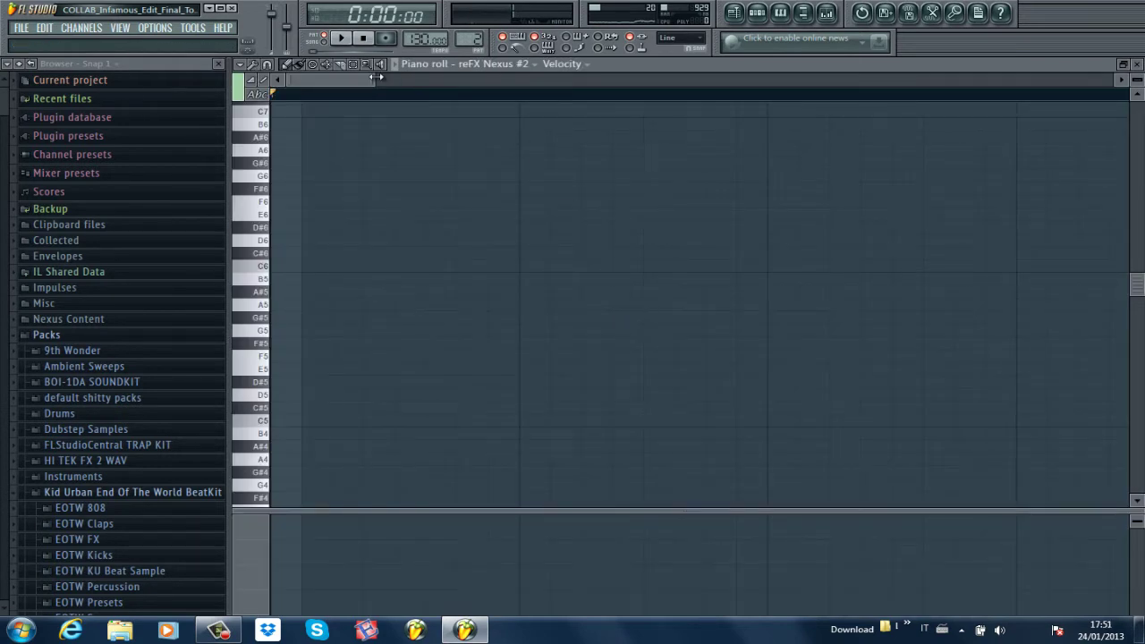
pyautogui.click(613, 93)
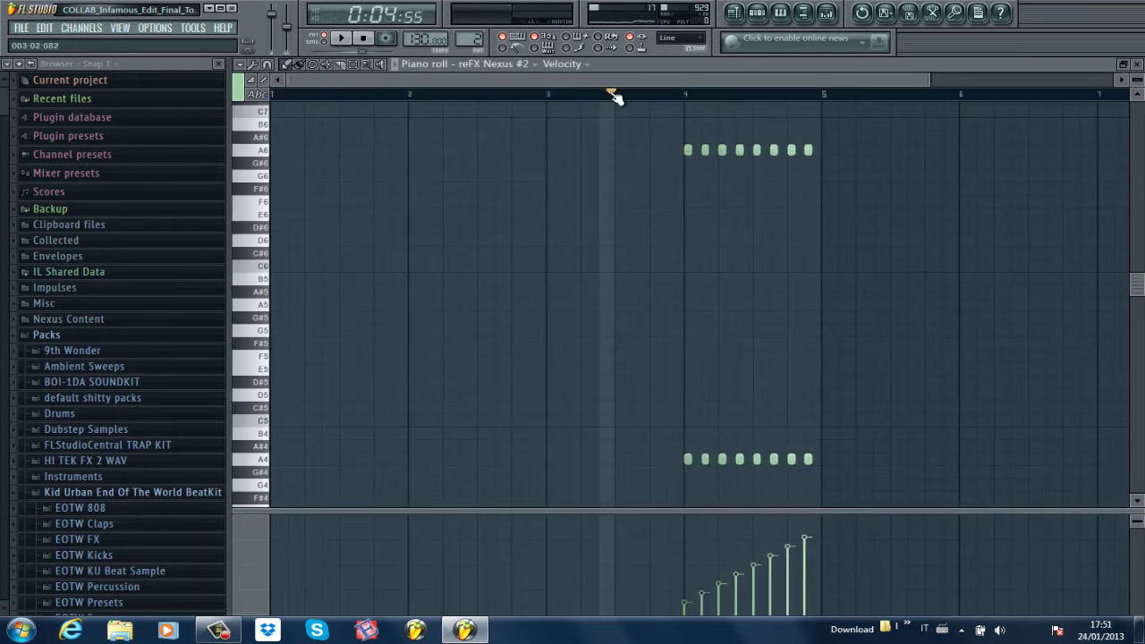
pyautogui.press('space')
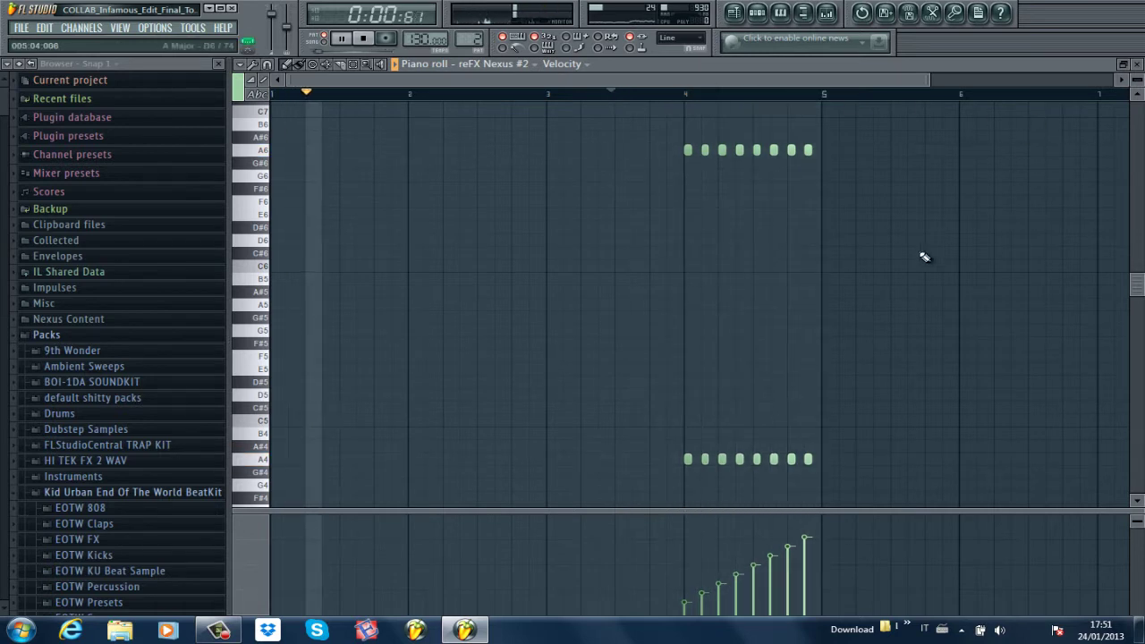
pyautogui.press('space')
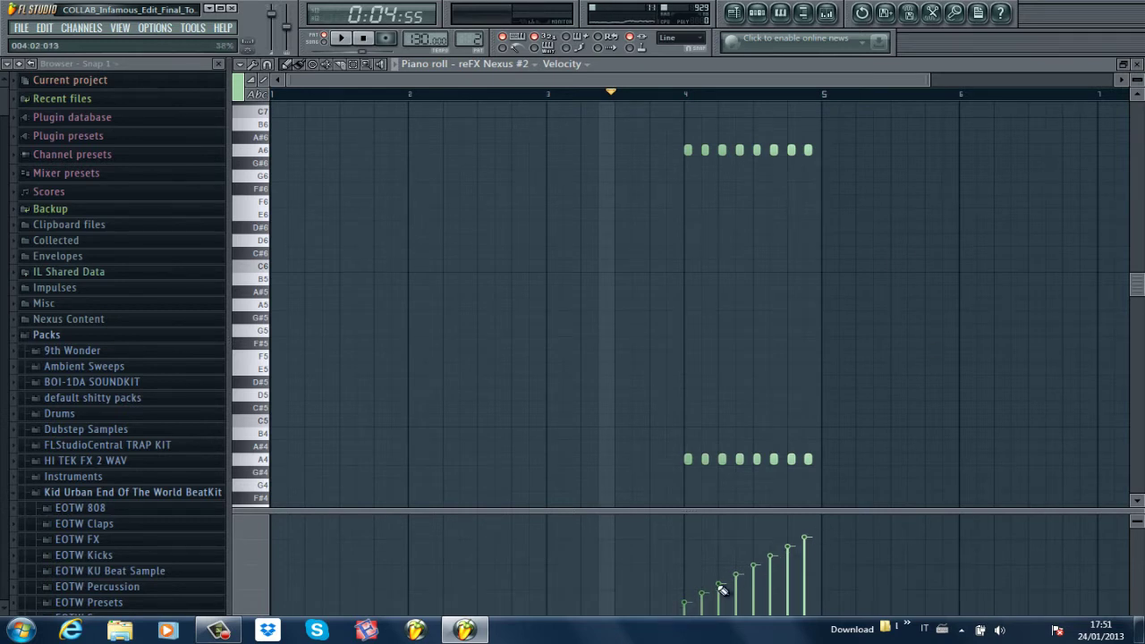
pyautogui.press('space')
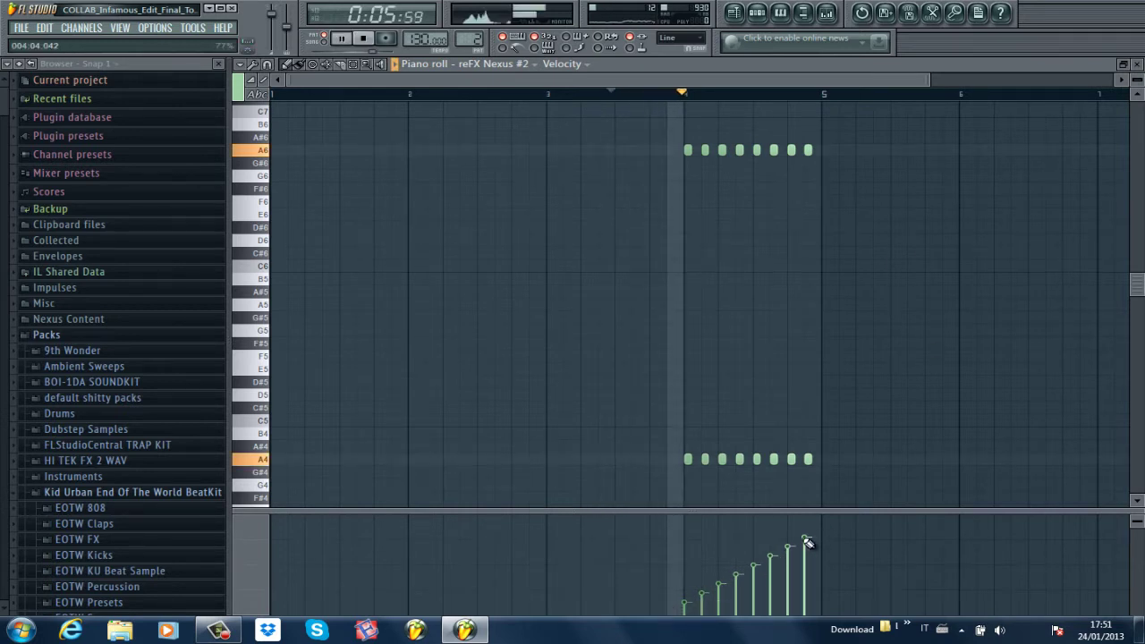
pyautogui.click(1137, 64)
pyautogui.press('space')
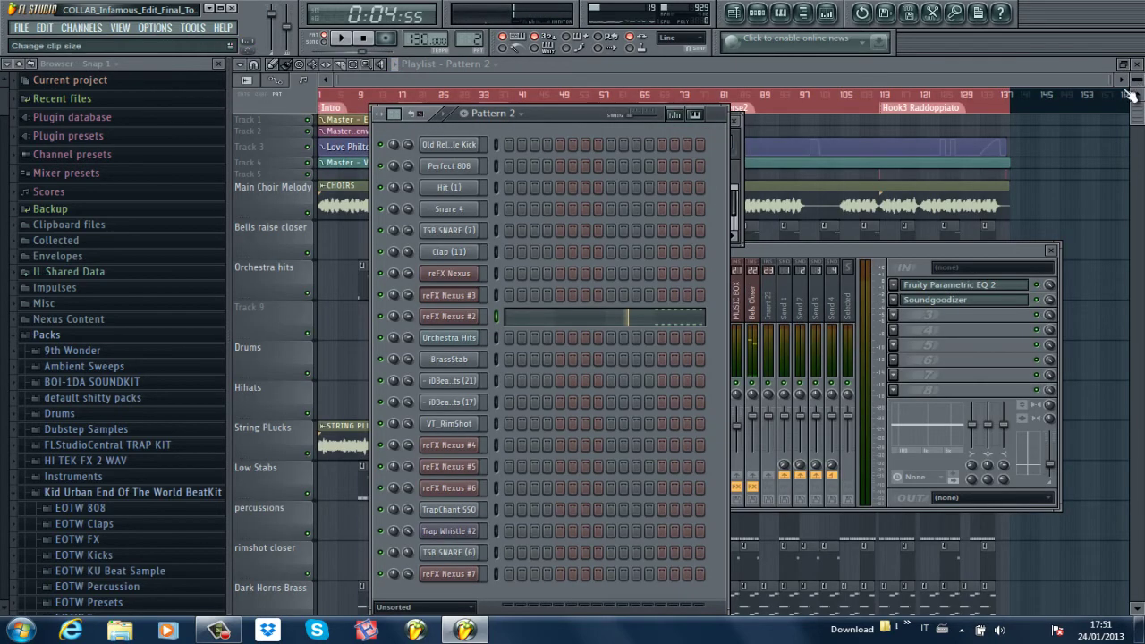
pyautogui.click(471, 319)
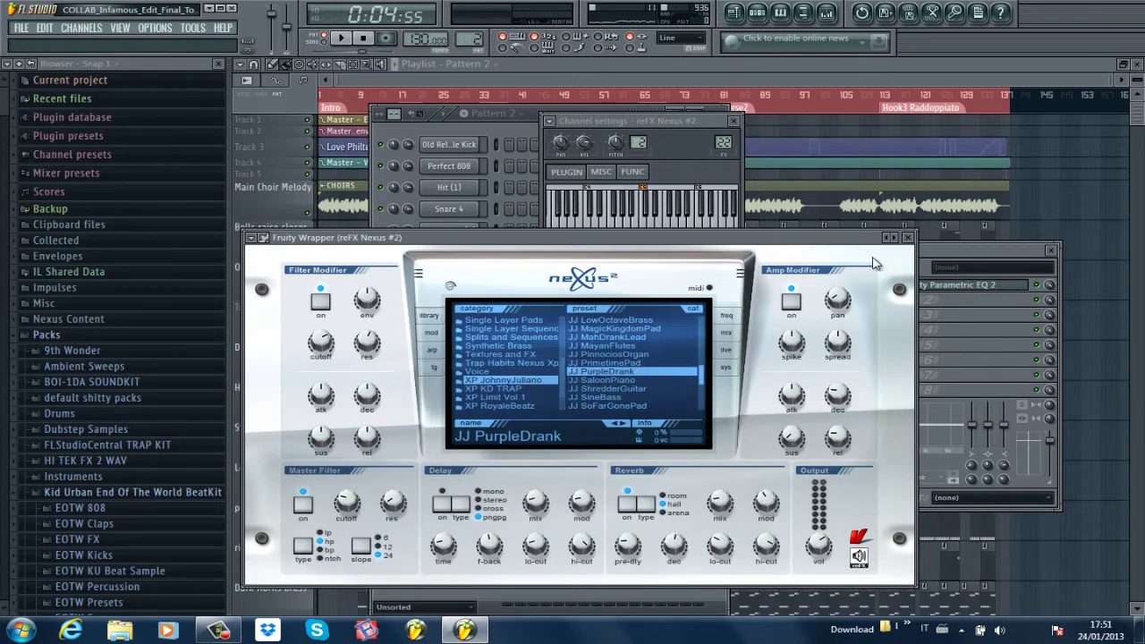
pyautogui.click(908, 239)
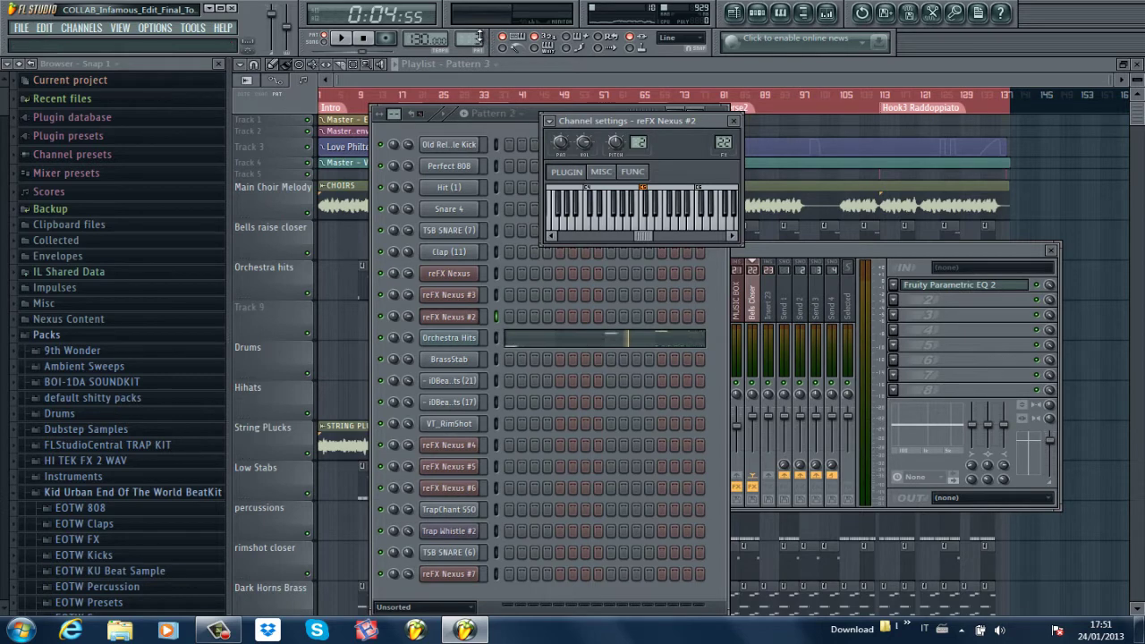
# - Play Pattern 3 and examine the Orchestra Hits channel's settings and its notes in the piano roll
pyautogui.press('space')
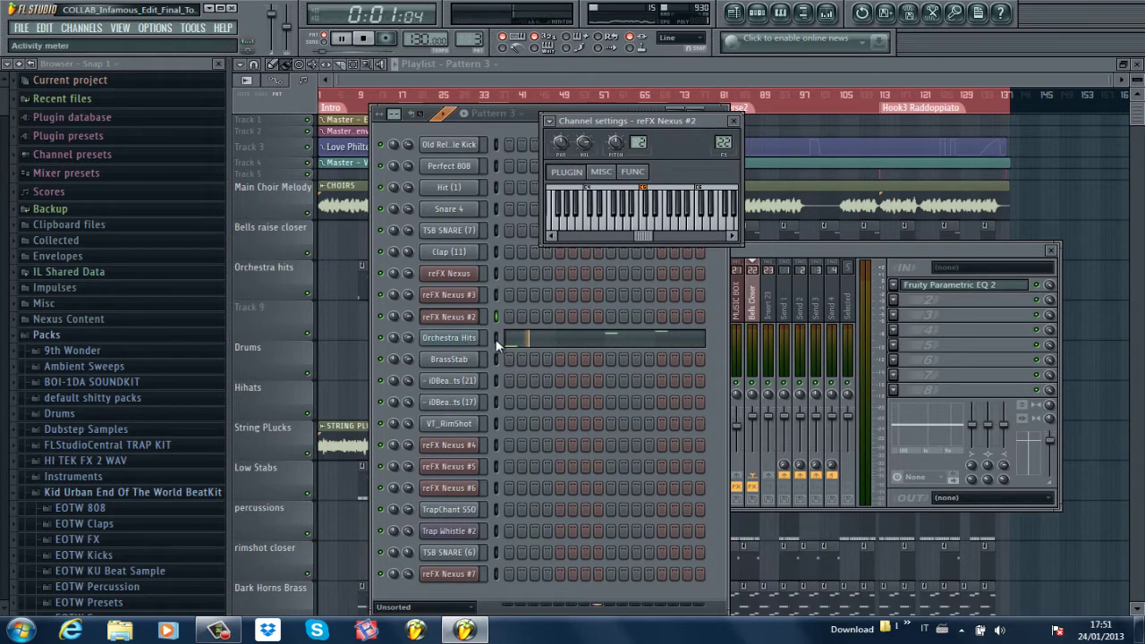
pyautogui.click(457, 339)
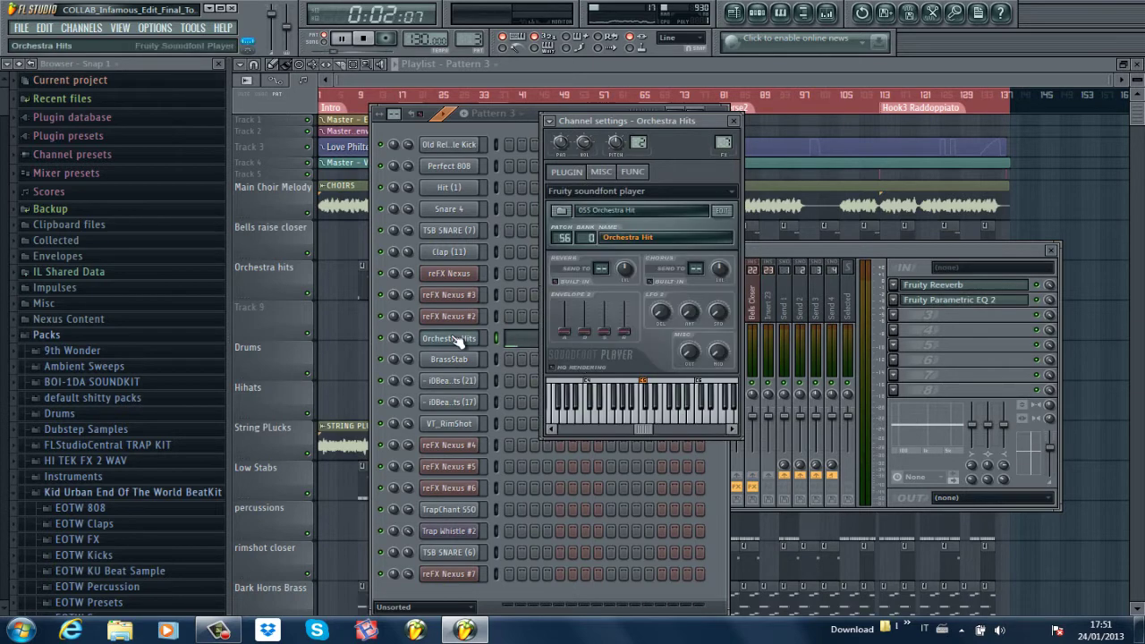
pyautogui.click(517, 336)
pyautogui.moveTo(372, 75); pyautogui.dragTo(914, 76)
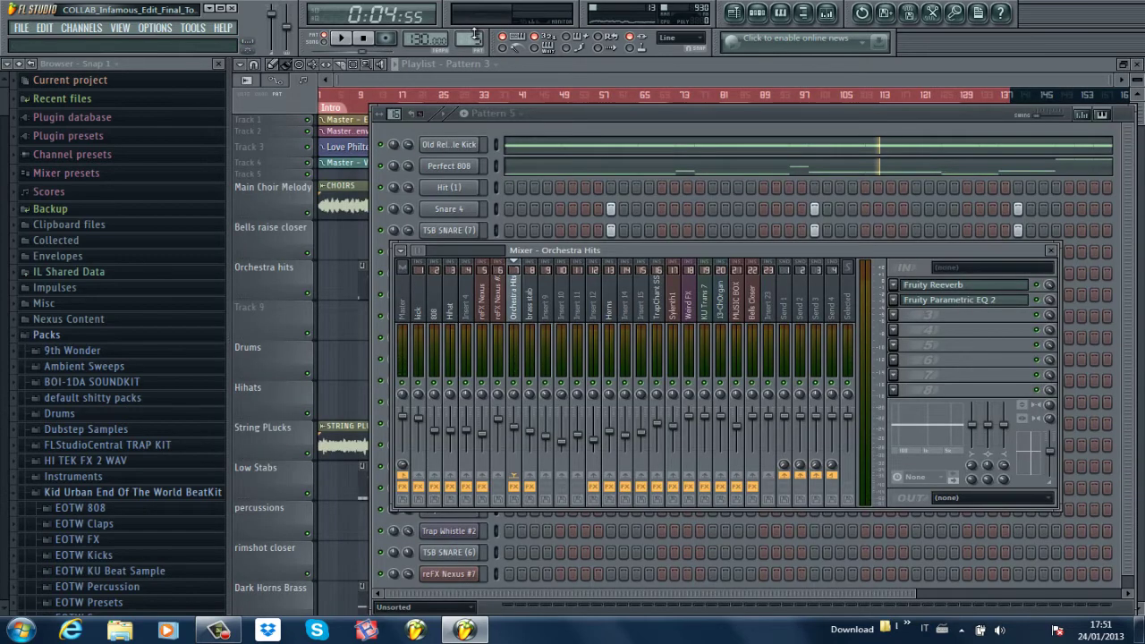
# - Bring Pattern 4 up in the step sequencer and listen to its kick, snare and clap parts
pyautogui.scroll(-1, 472, 38)
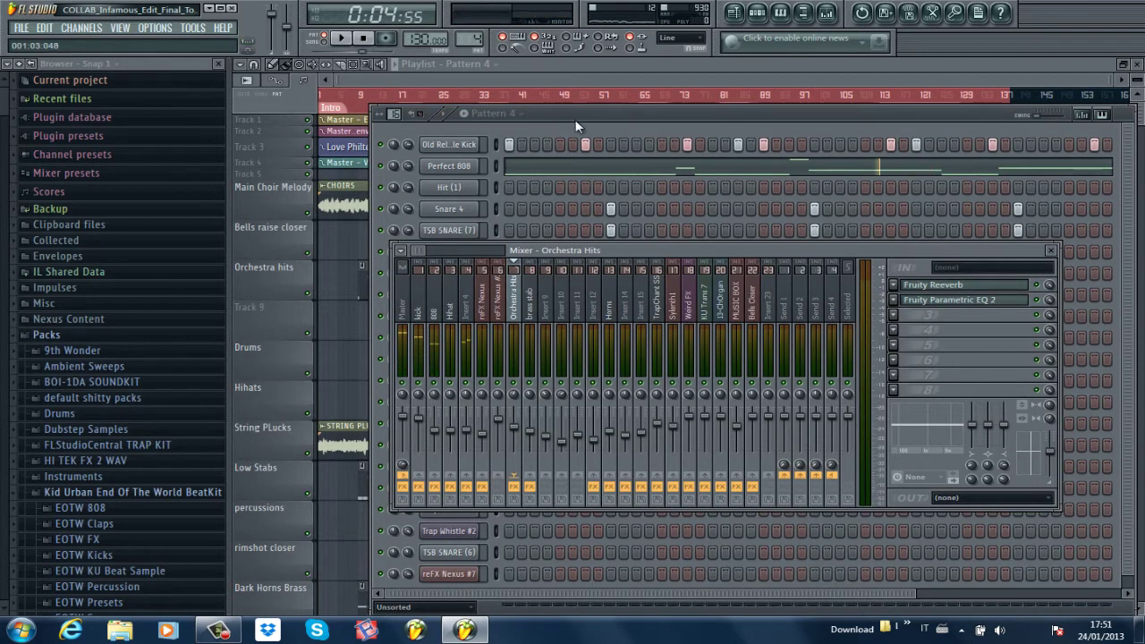
pyautogui.click(538, 122)
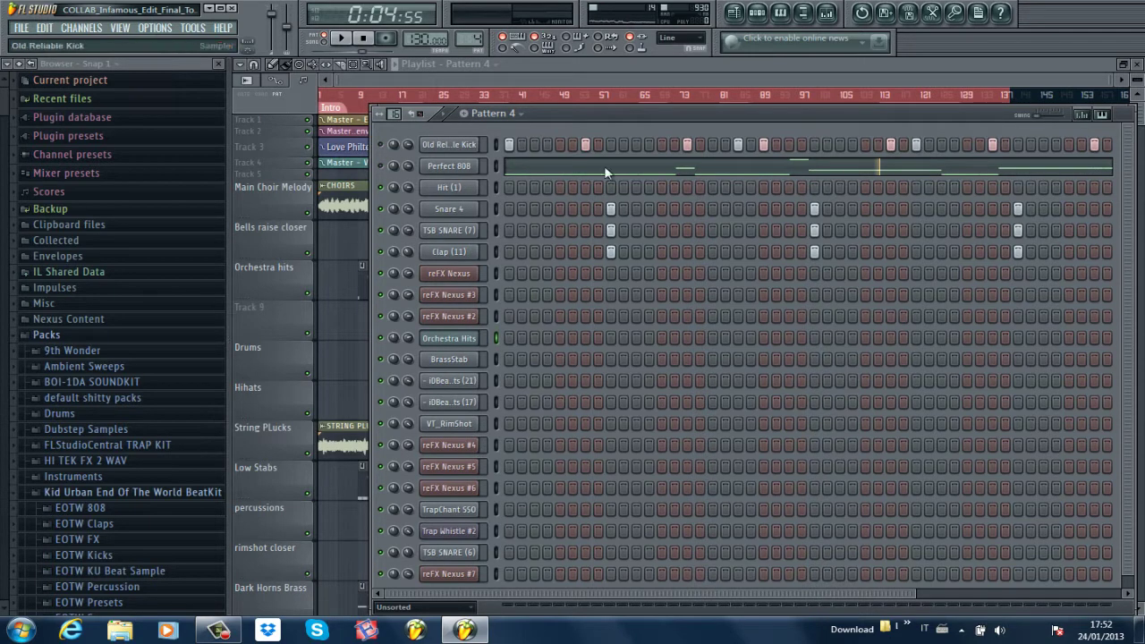
pyautogui.press('space')
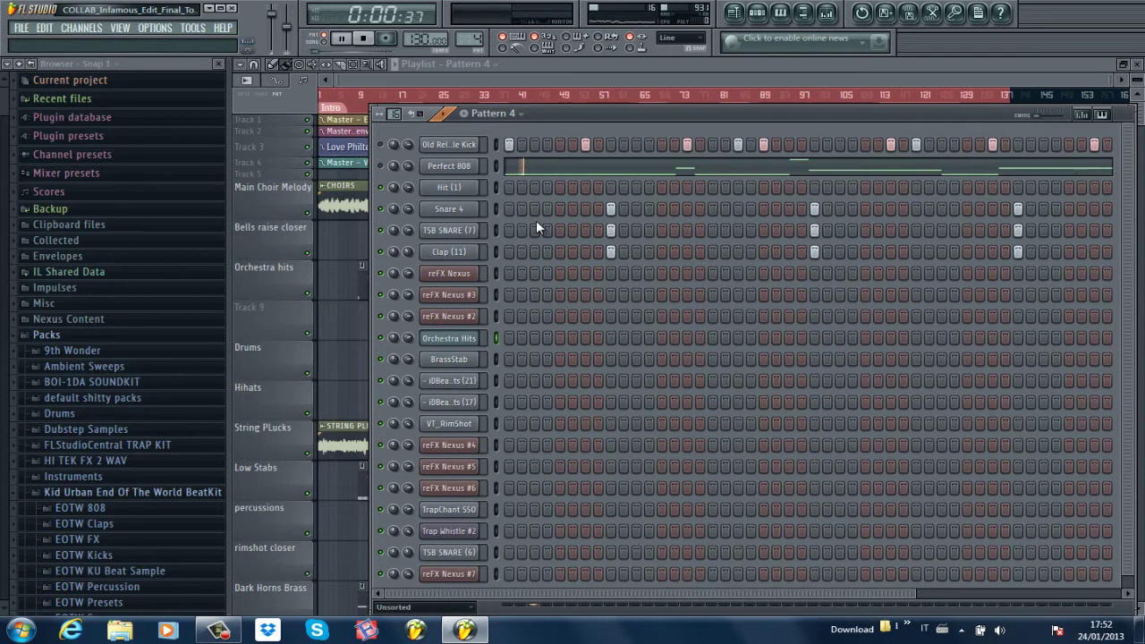
pyautogui.press('space')
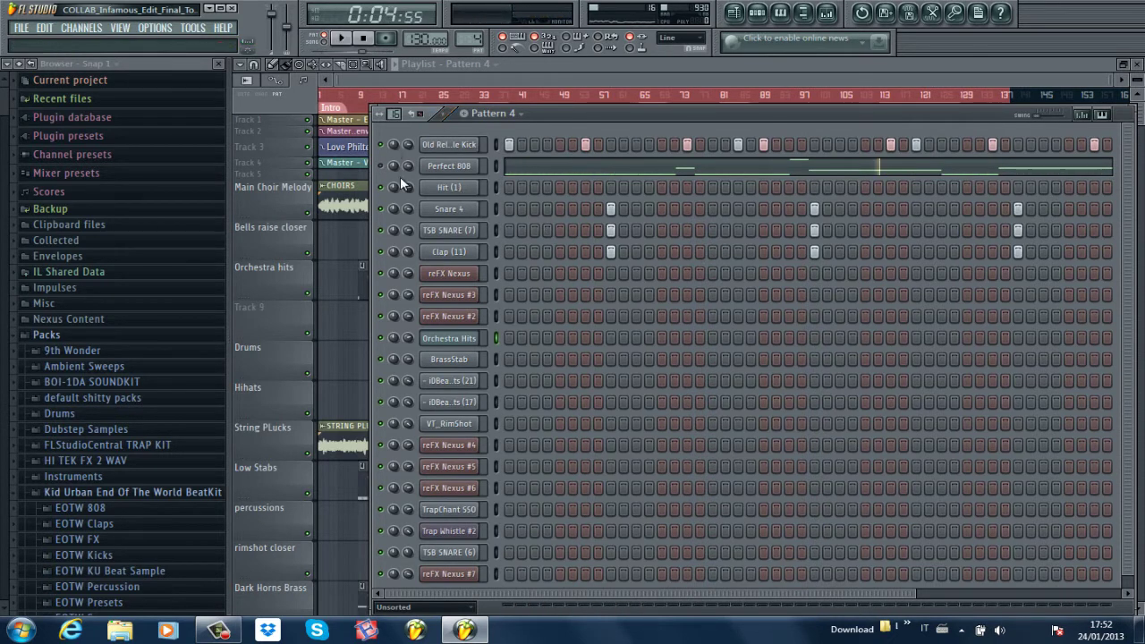
pyautogui.press('space')
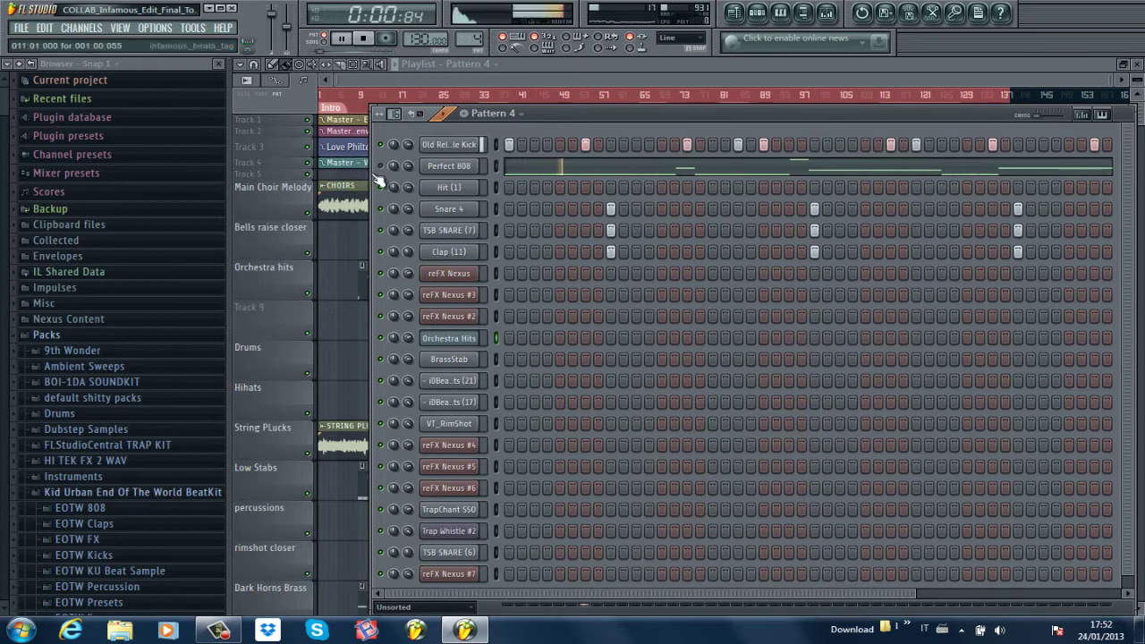
pyautogui.press('space')
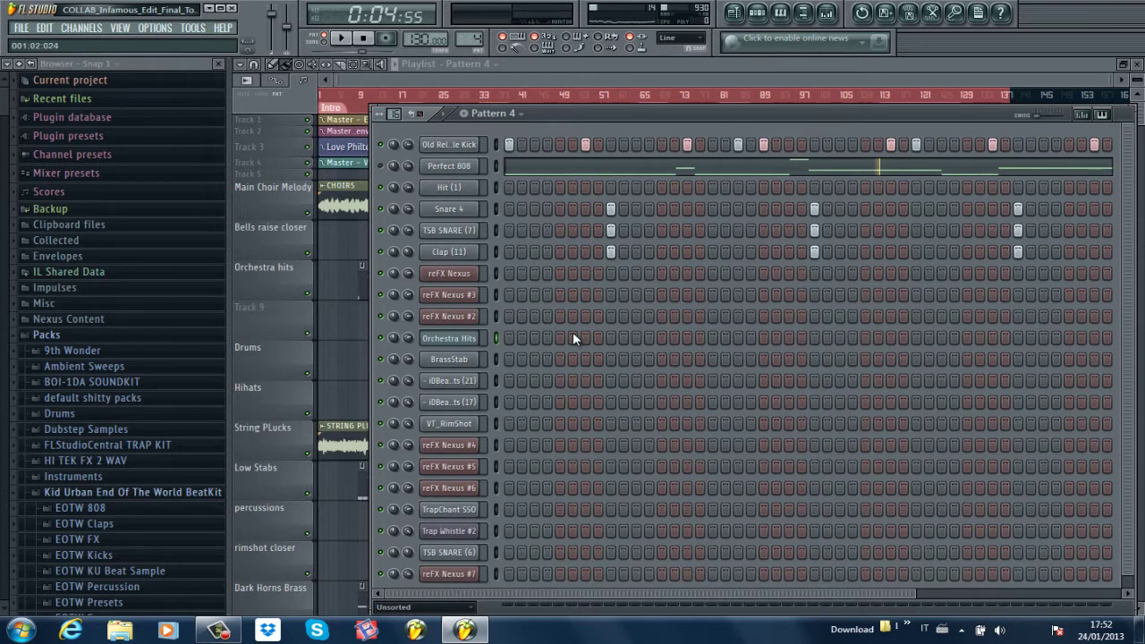
# - Play Pattern 4 while examining the Perfect 808 notes in the piano roll and the remaining drum steps
pyautogui.click(510, 172)
pyautogui.press('space')
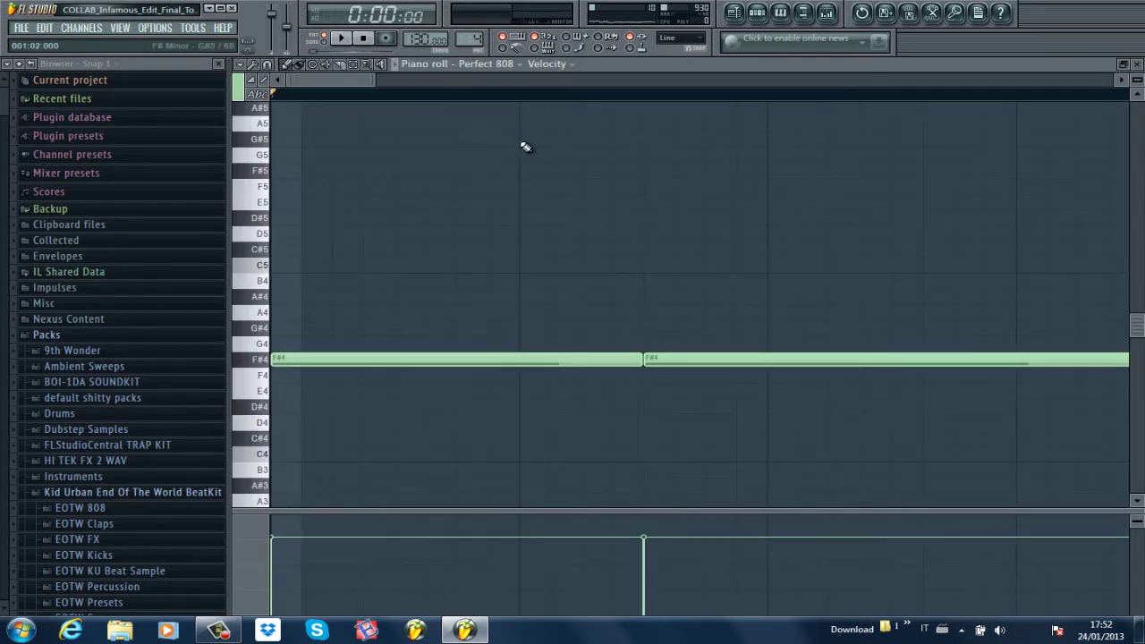
pyautogui.click(1136, 66)
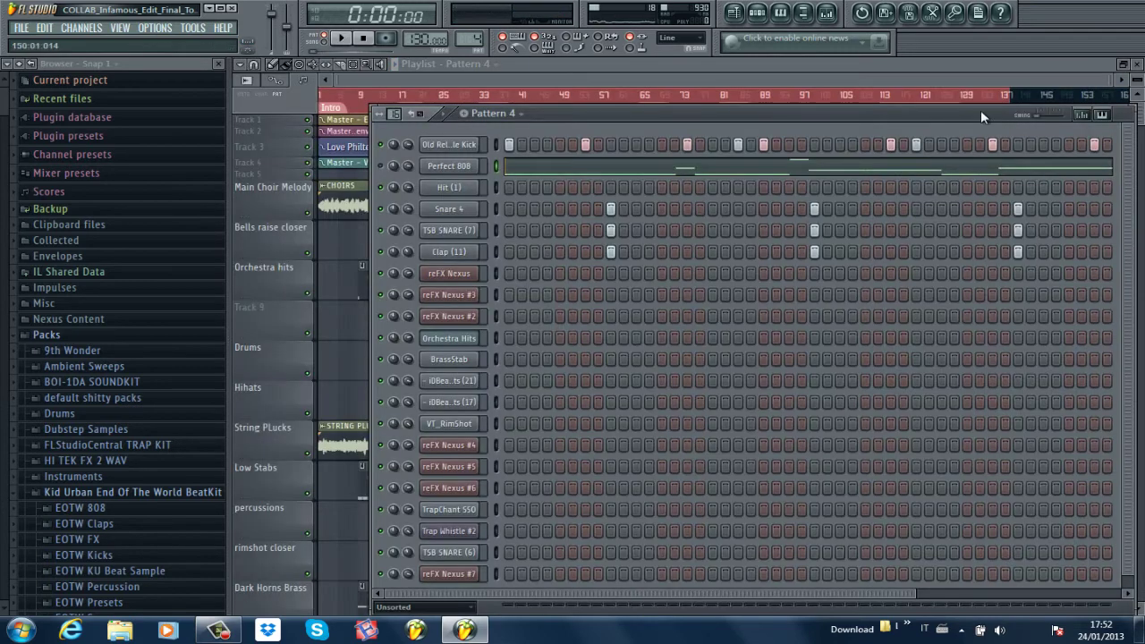
pyautogui.click(560, 166)
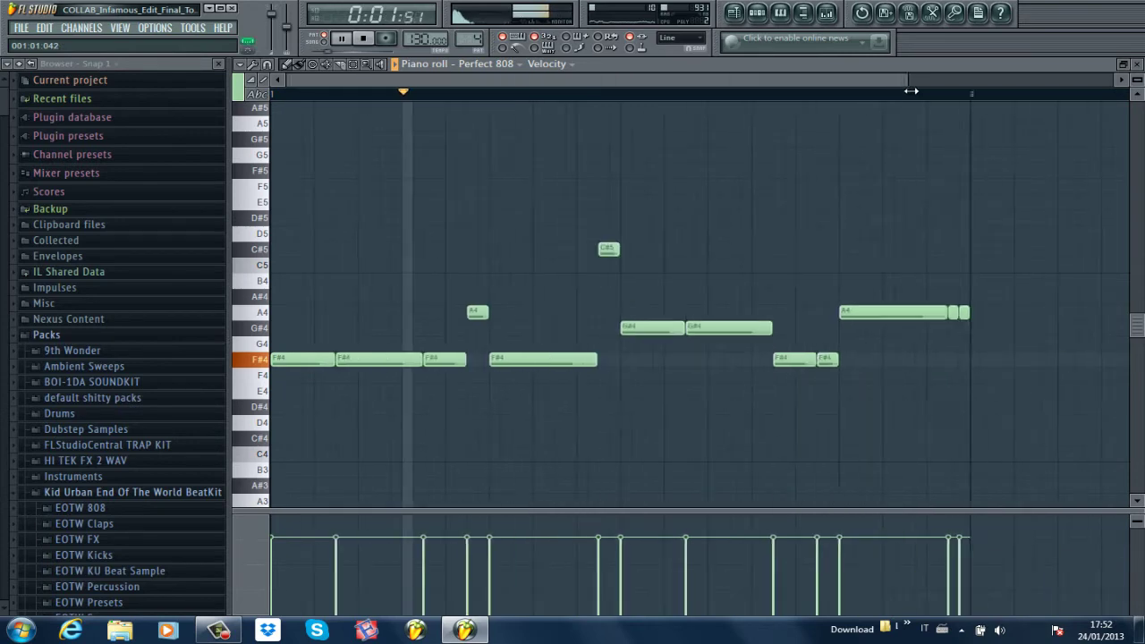
pyautogui.moveTo(911, 90); pyautogui.dragTo(974, 92)
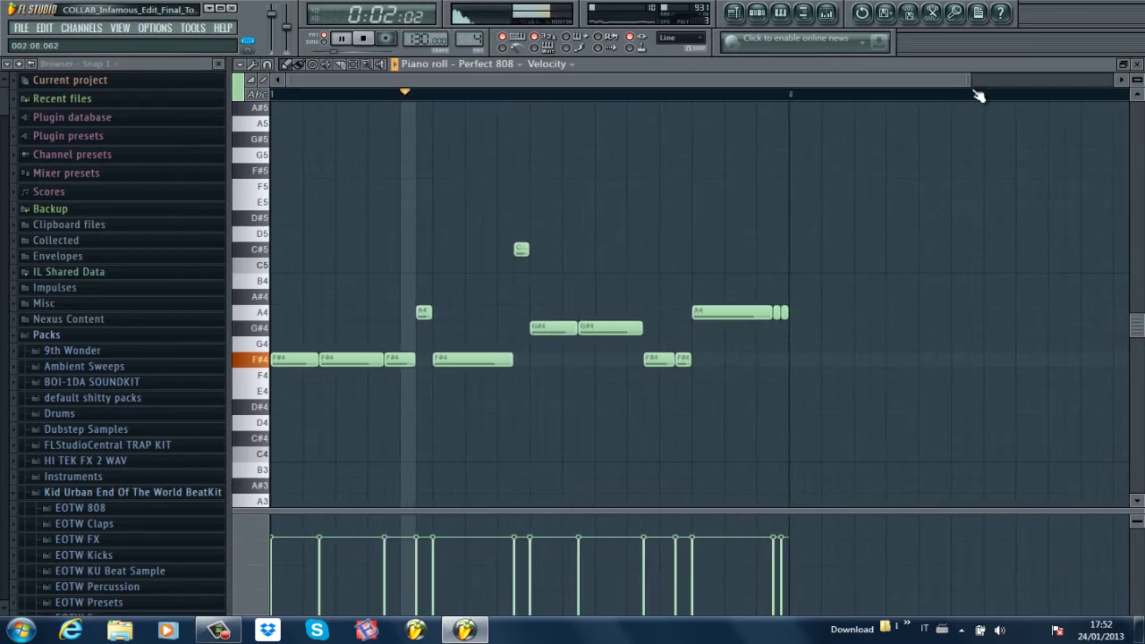
pyautogui.click(1138, 67)
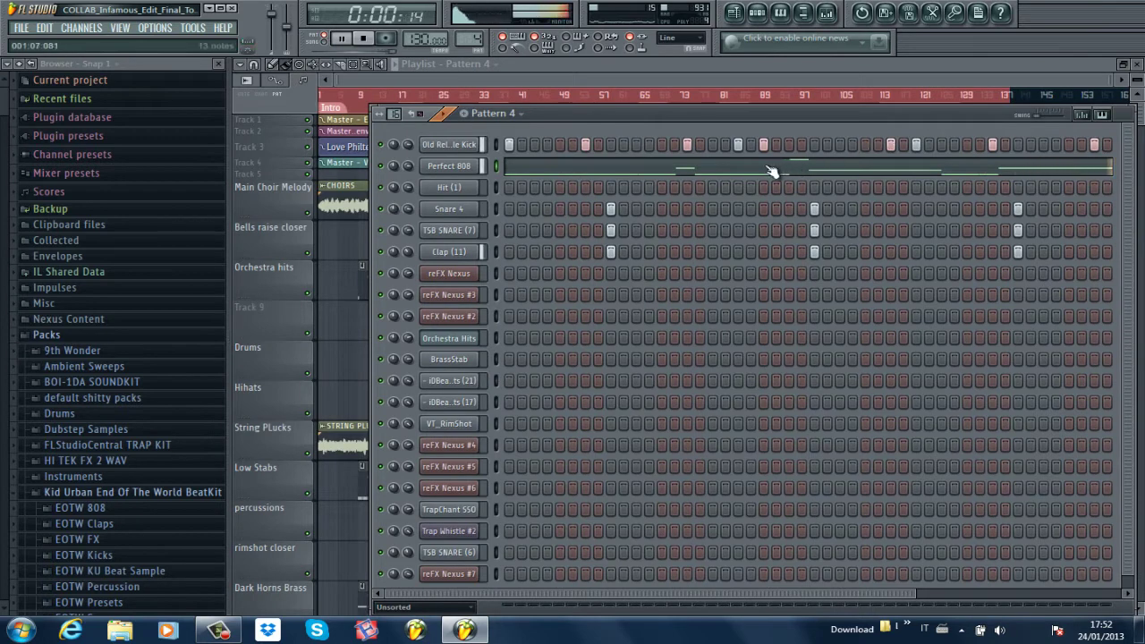
pyautogui.moveTo(800, 593); pyautogui.dragTo(1052, 599)
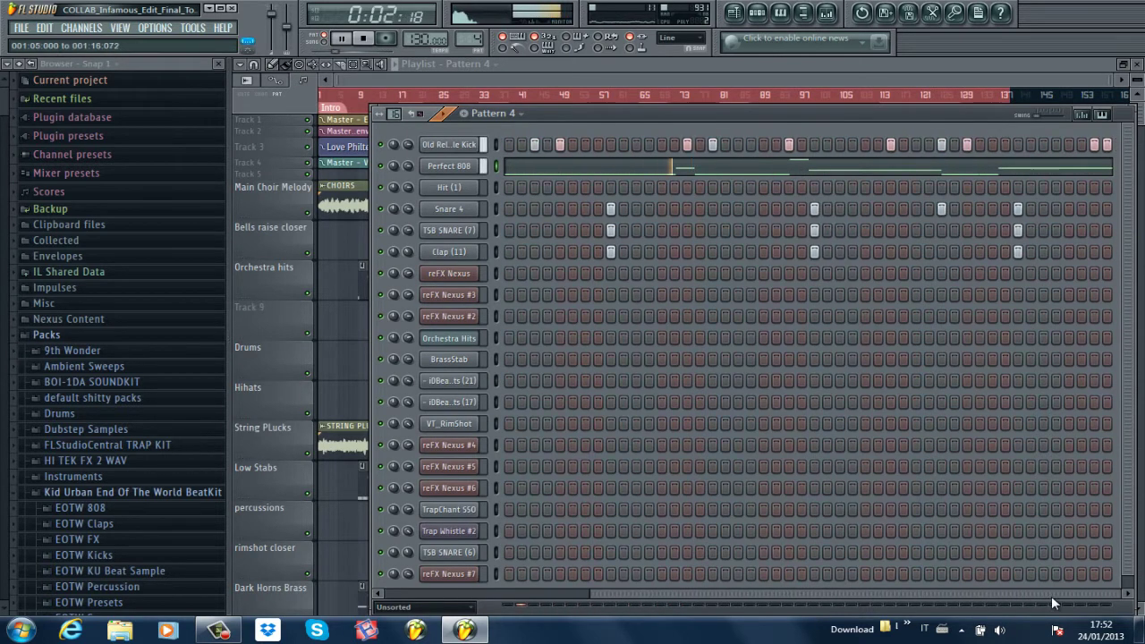
pyautogui.press('space')
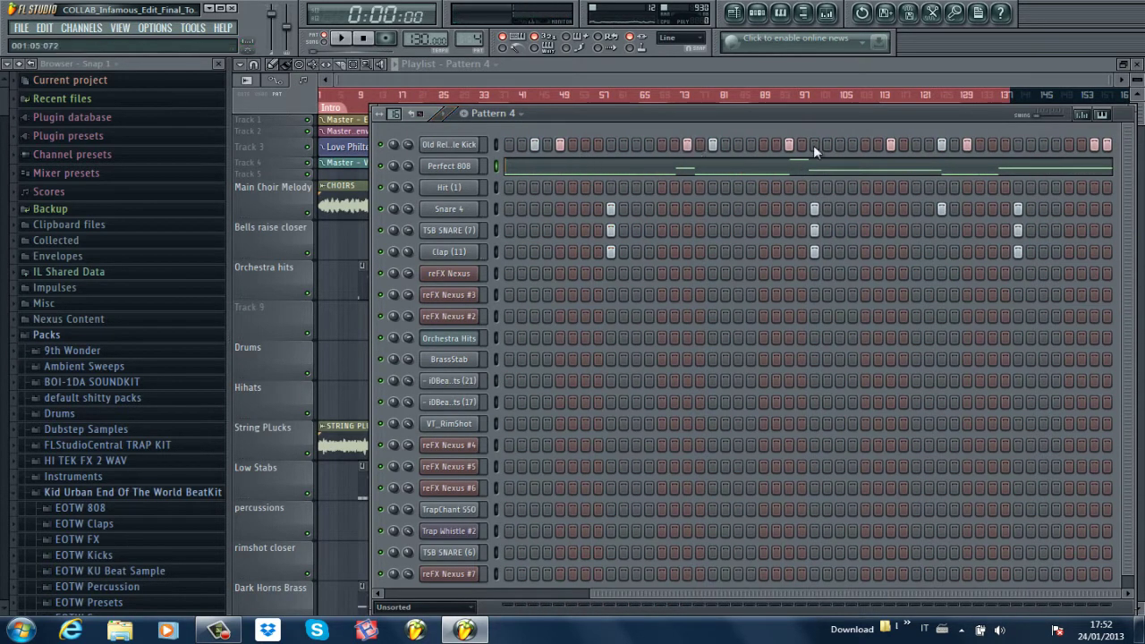
# - Return to the start of Pattern 4's steps and examine the full Perfect 808 note sequence in the piano roll
pyautogui.moveTo(844, 593); pyautogui.dragTo(638, 594)
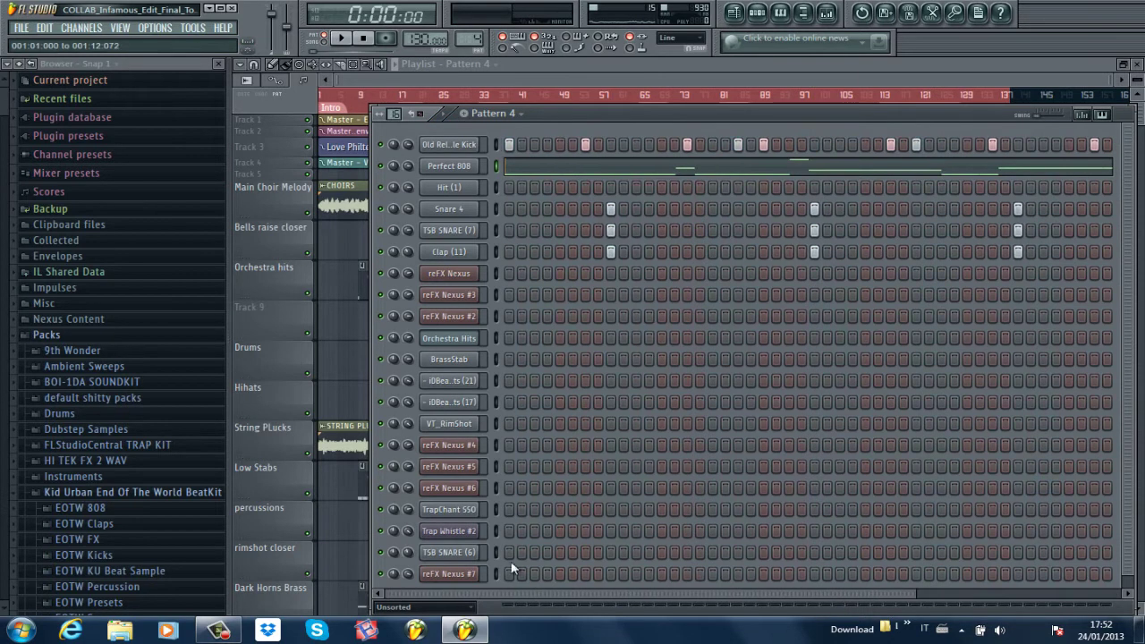
pyautogui.click(577, 173)
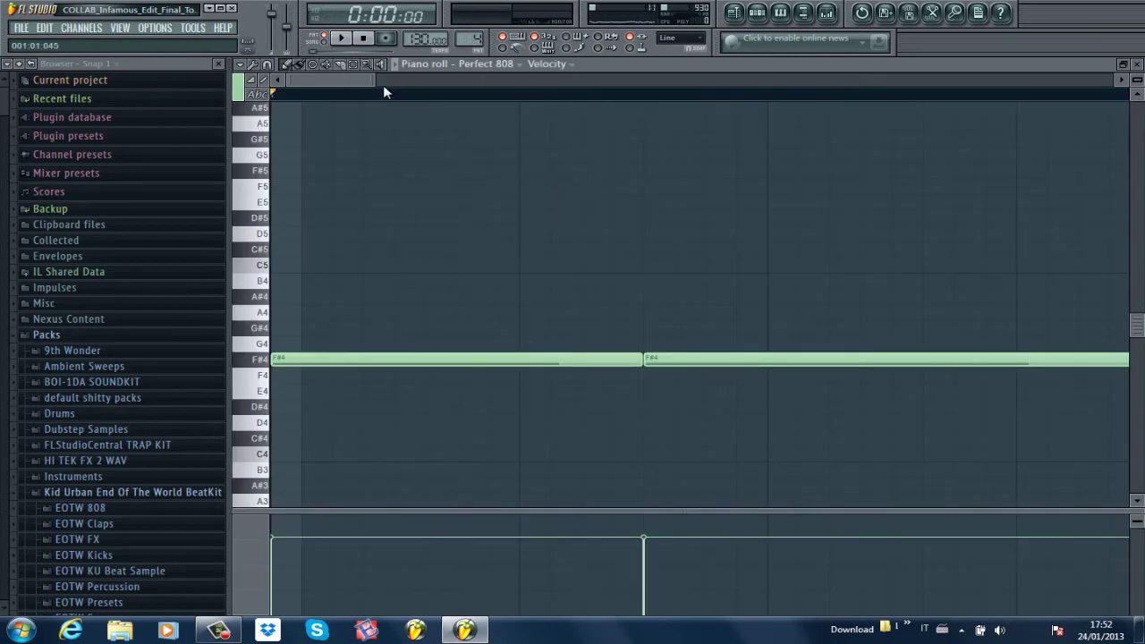
pyautogui.moveTo(383, 85); pyautogui.dragTo(1115, 83)
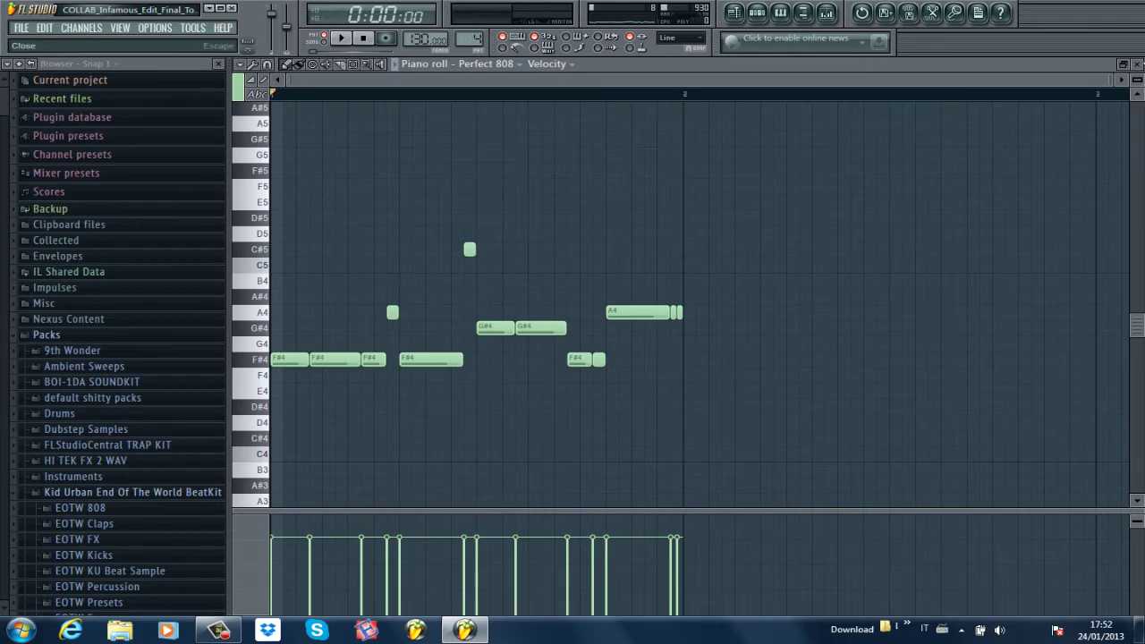
pyautogui.click(1139, 65)
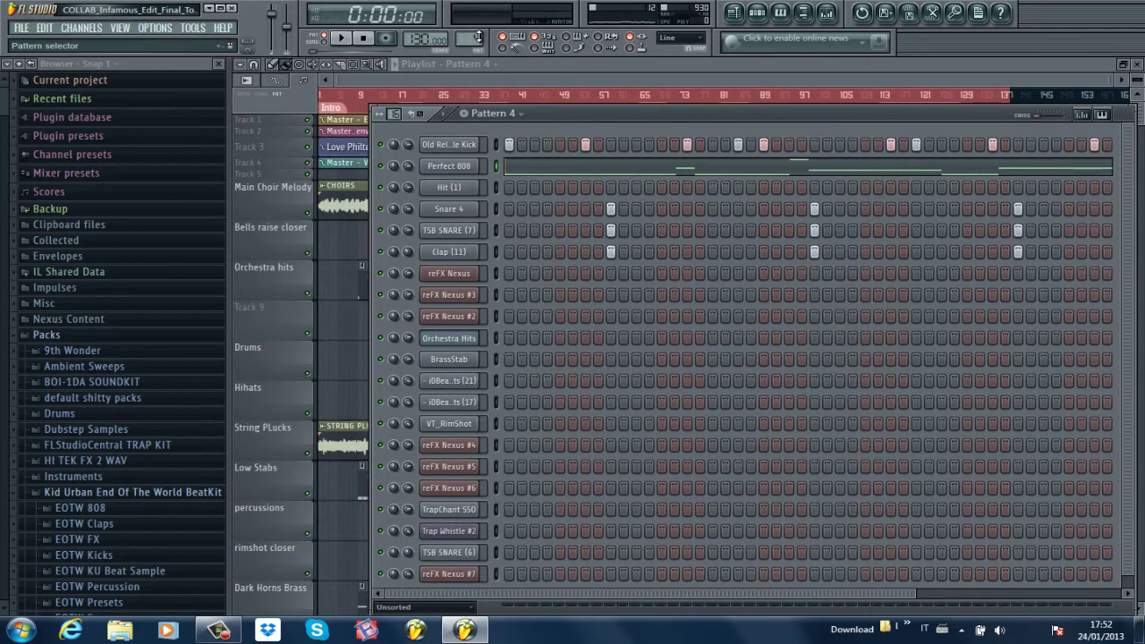
# - Bring up Pattern 5 and play its soloed Old Reliable Kick notes in the piano roll
pyautogui.scroll(1, 479, 34)
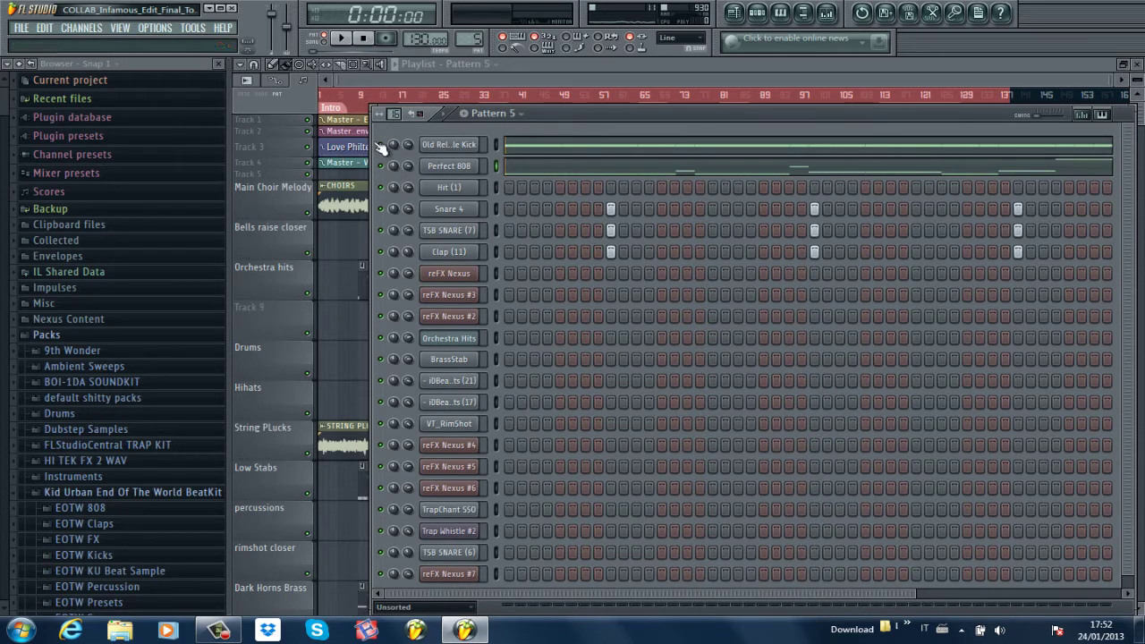
pyautogui.rightClick(407, 146)
pyautogui.click(602, 180)
pyautogui.click(626, 148)
pyautogui.press('space')
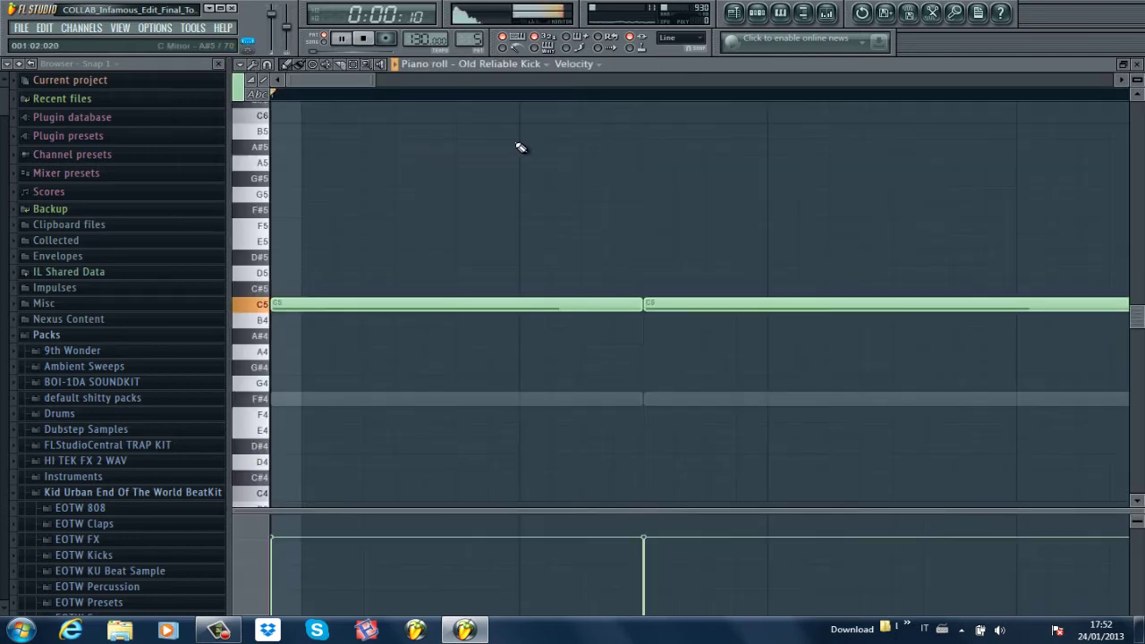
pyautogui.moveTo(745, 79); pyautogui.dragTo(902, 80)
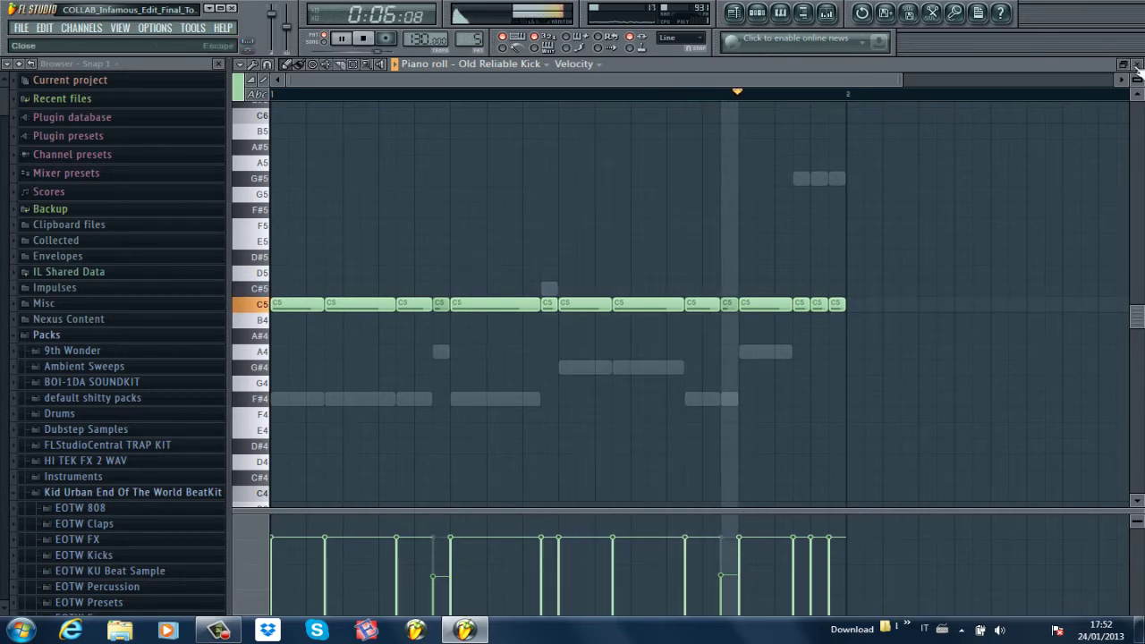
pyautogui.press('space')
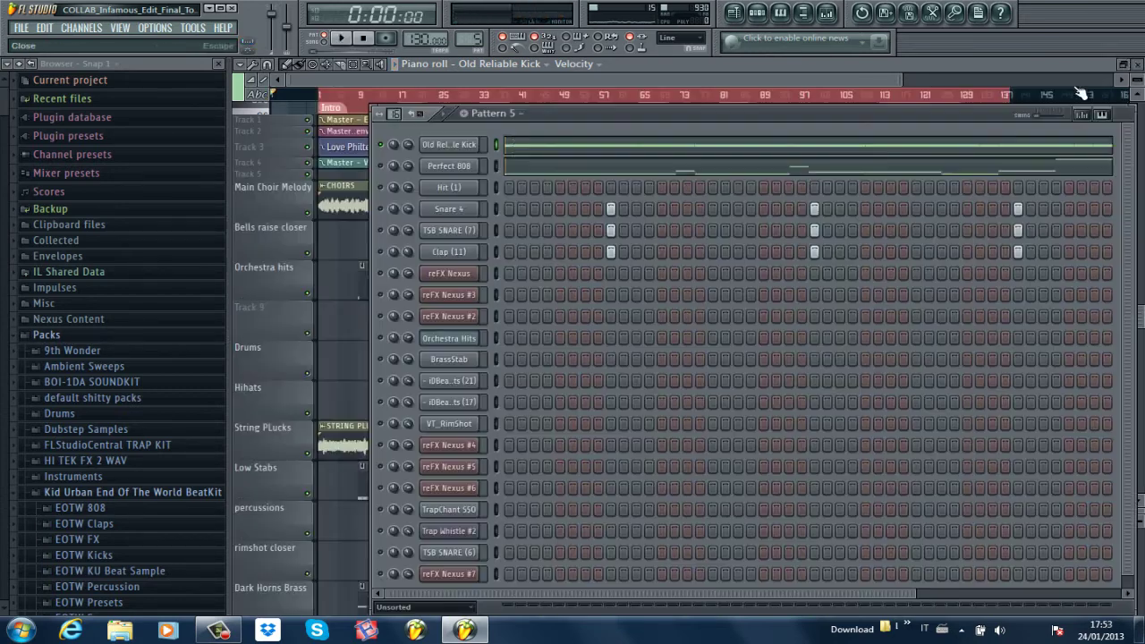
pyautogui.click(1137, 69)
# - Play Pattern 5's kick with the Perfect 808 and examine the 808 notes in the piano roll
pyautogui.press('space')
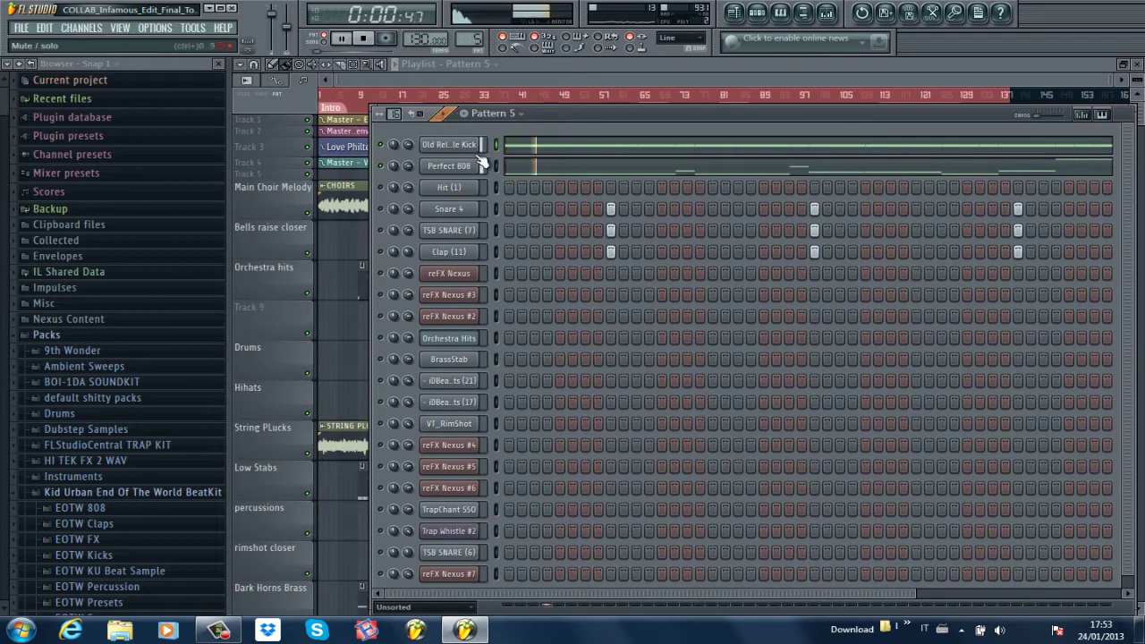
pyautogui.click(659, 170)
pyautogui.moveTo(367, 79); pyautogui.dragTo(931, 79)
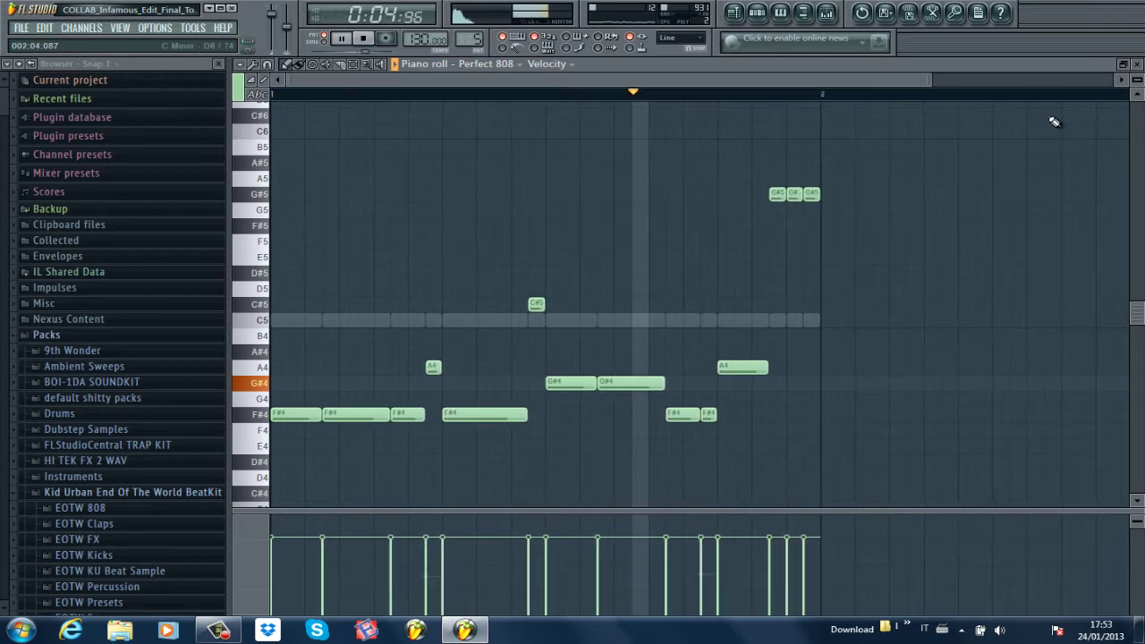
pyautogui.click(1137, 64)
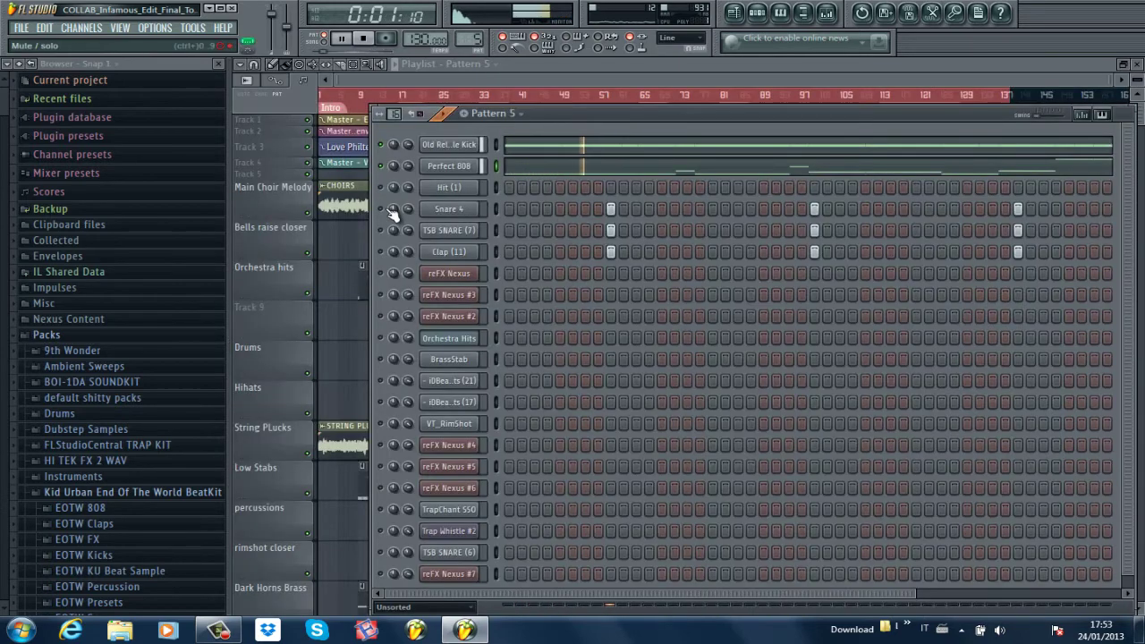
# - Unmute Pattern 5's Snare 4, TSB SNARE (7) and Clap (11) and listen to them with the kick and 808
pyautogui.press('space')
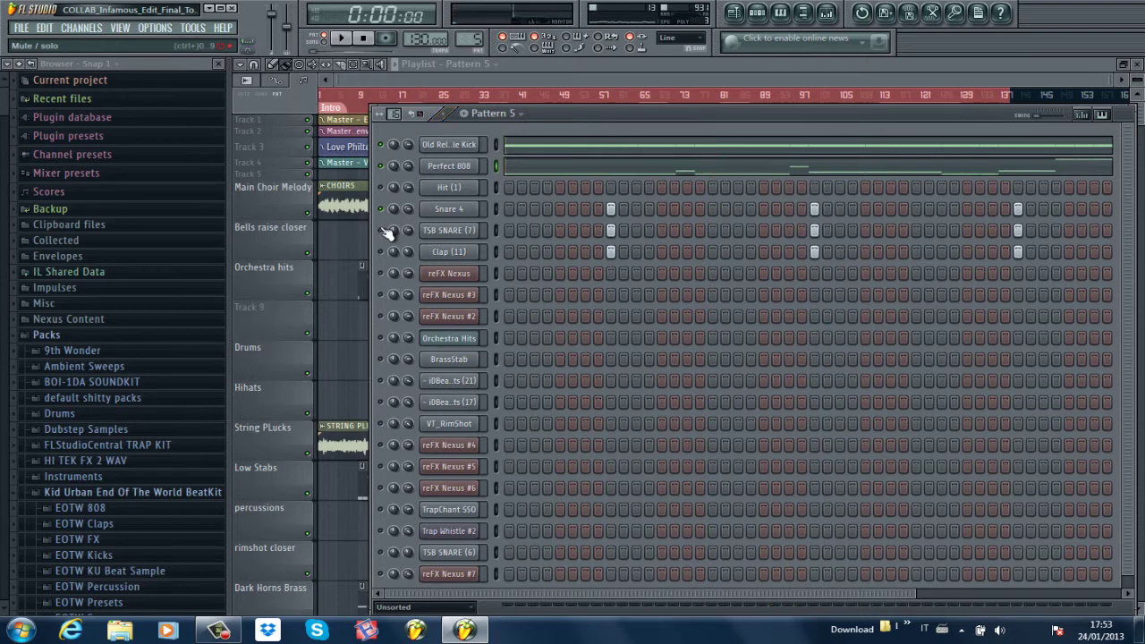
pyautogui.press('space')
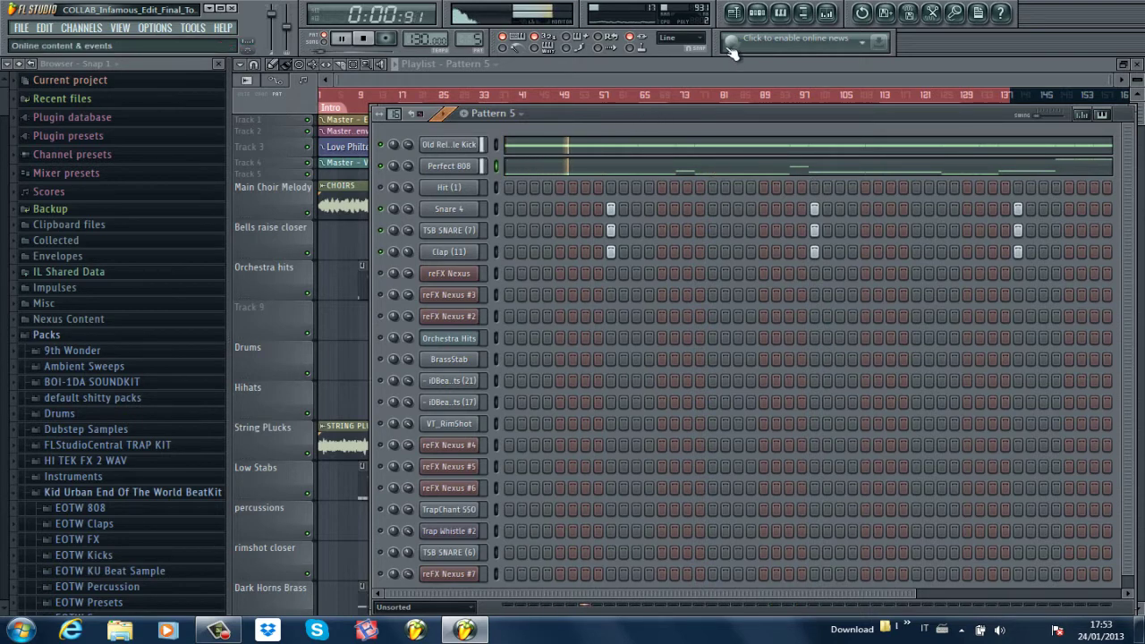
pyautogui.press('space')
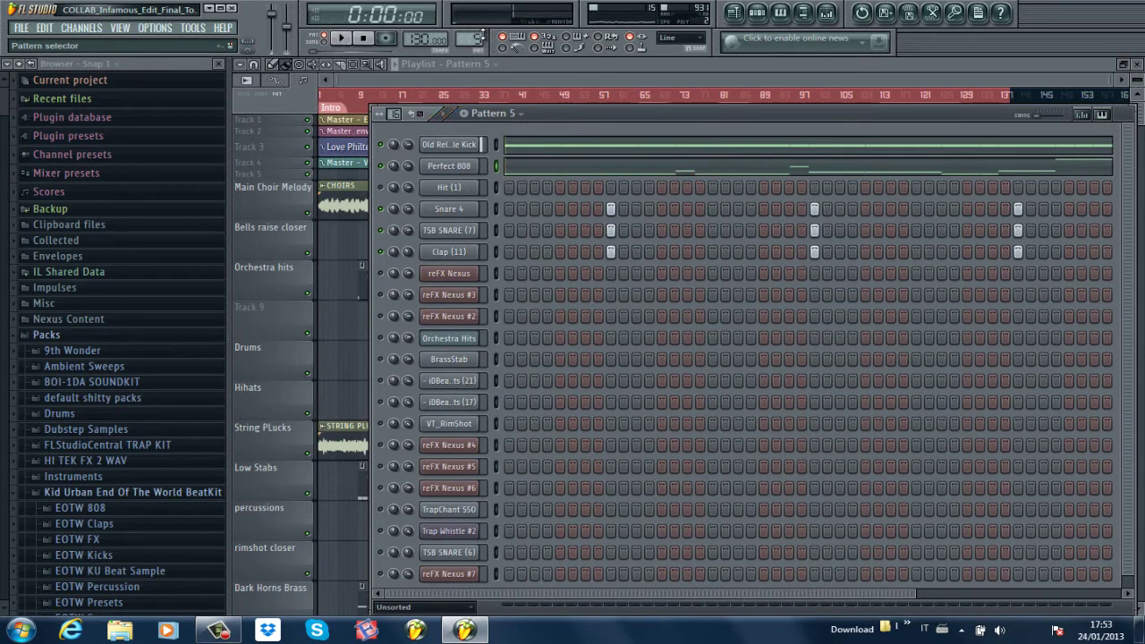
# - Bring up Pattern 6 and play its Old Reliable Kick notes in the piano roll, examining the rapid kicks up close
pyautogui.scroll(1, 474, 40)
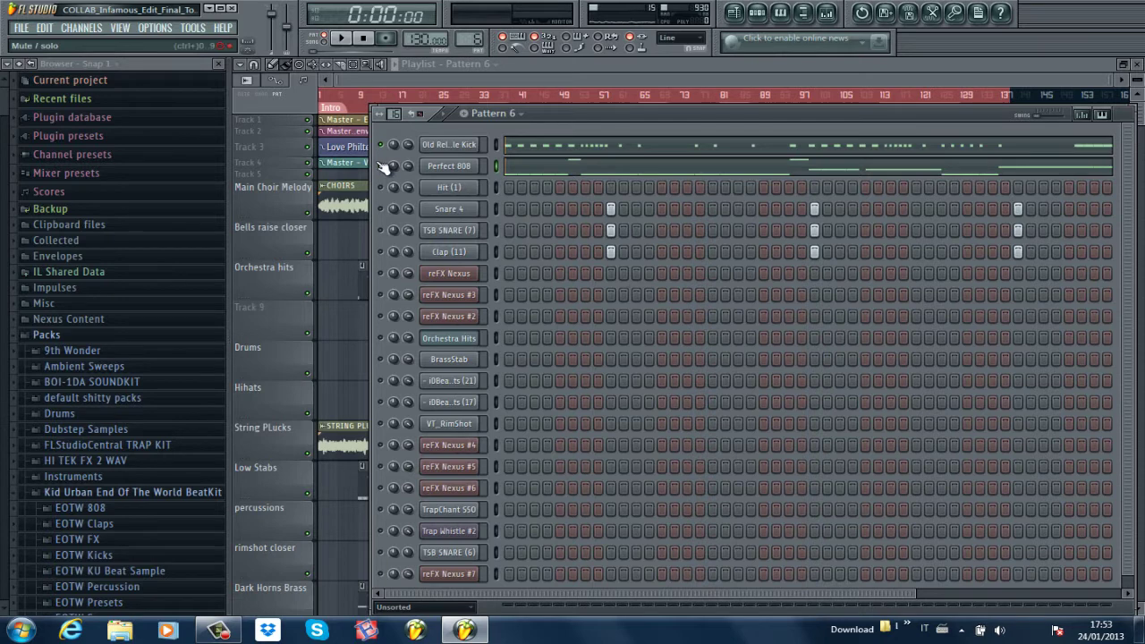
pyautogui.click(588, 154)
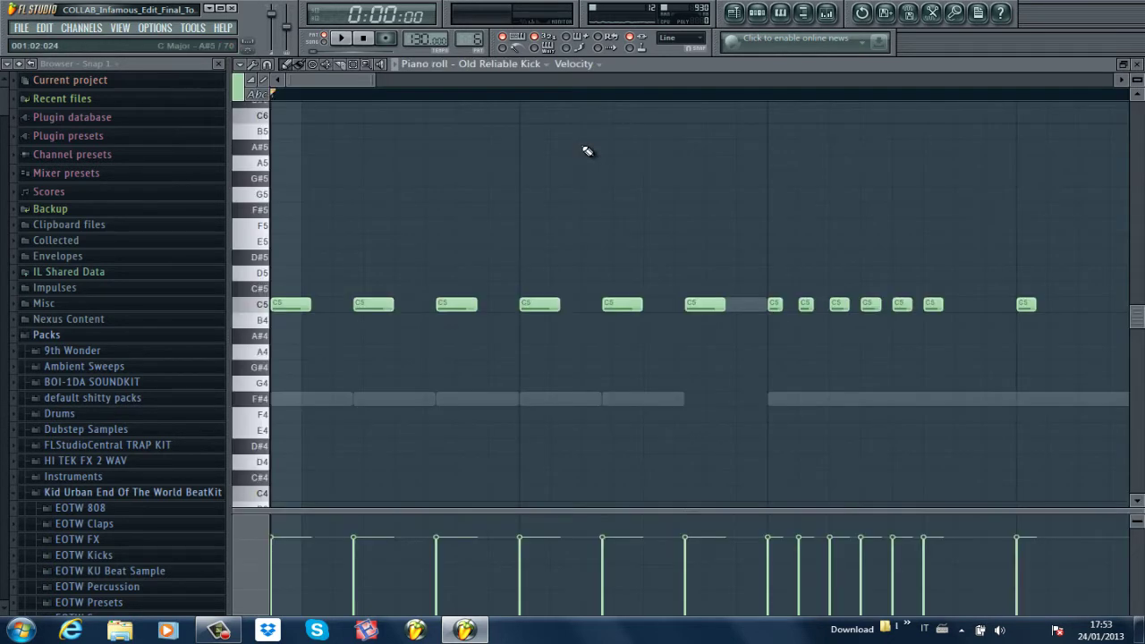
pyautogui.press('space')
pyautogui.moveTo(644, 83); pyautogui.dragTo(915, 120)
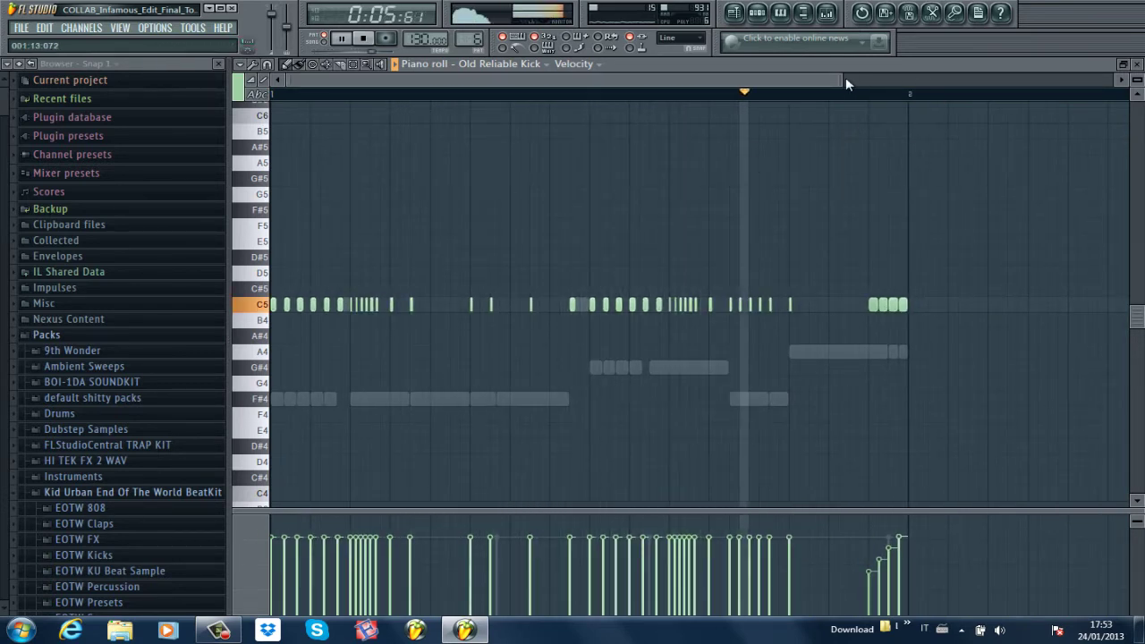
pyautogui.press('space')
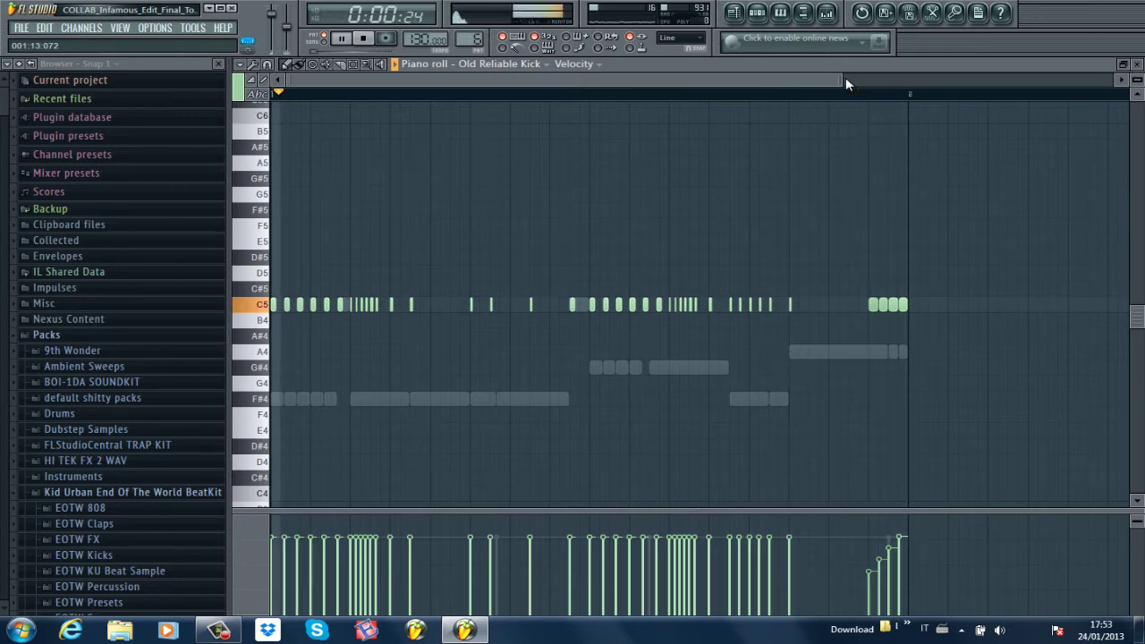
pyautogui.moveTo(846, 77); pyautogui.dragTo(447, 95)
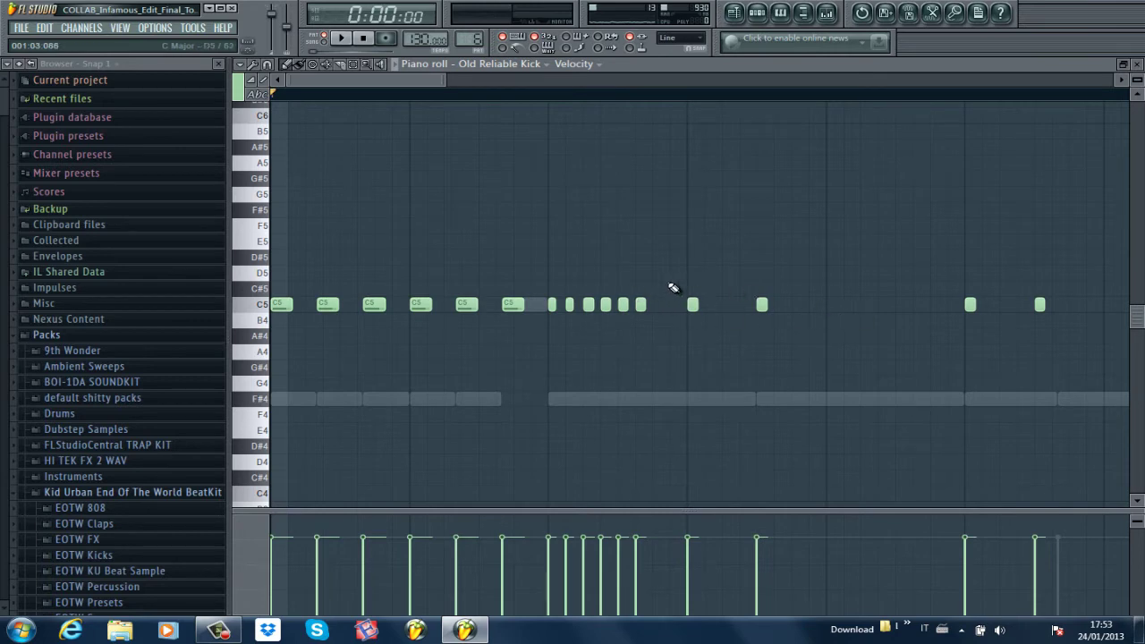
pyautogui.click(1137, 64)
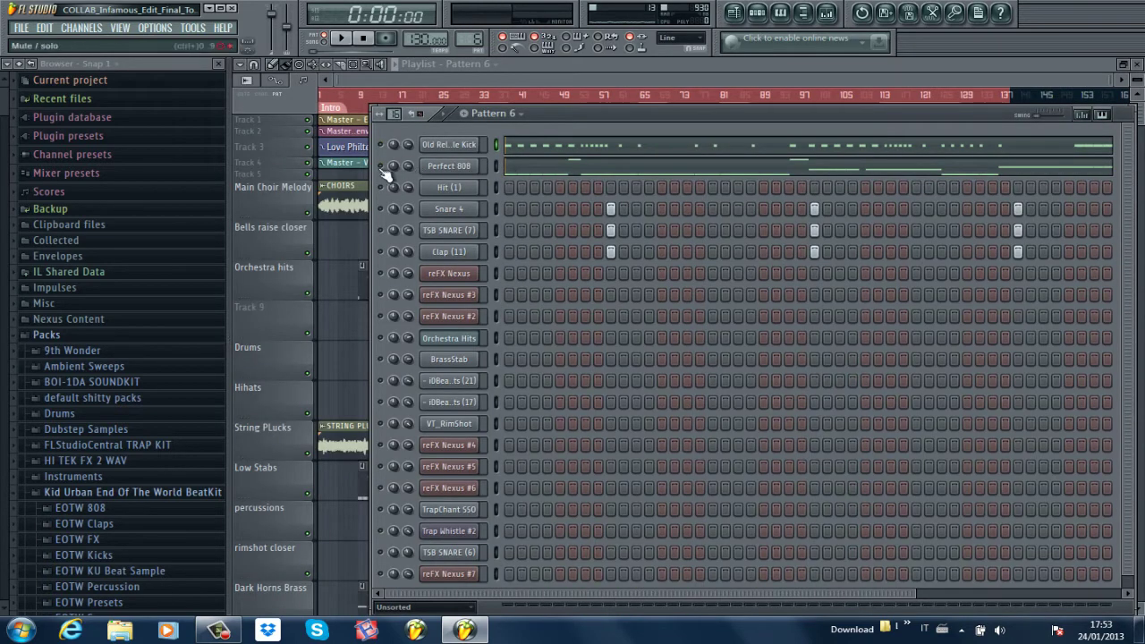
# - Audition Pattern 6's Perfect 808 notes in the piano roll and listen to the kick, 808, snares and clap together
pyautogui.click(562, 170)
pyautogui.press('space')
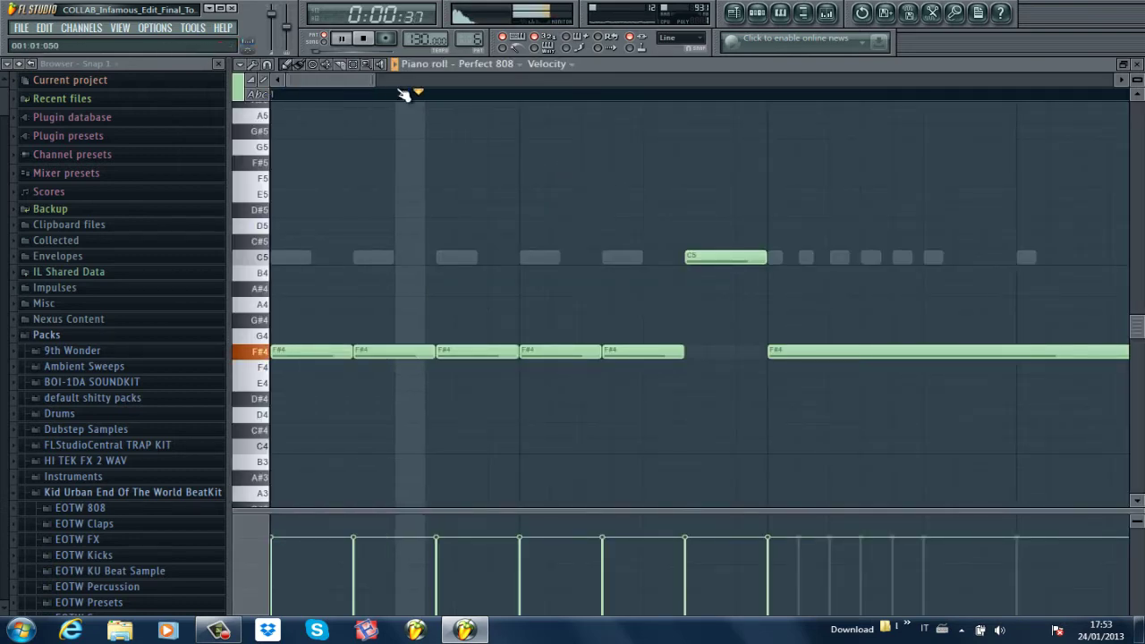
pyautogui.scroll(-3, 401, 93)
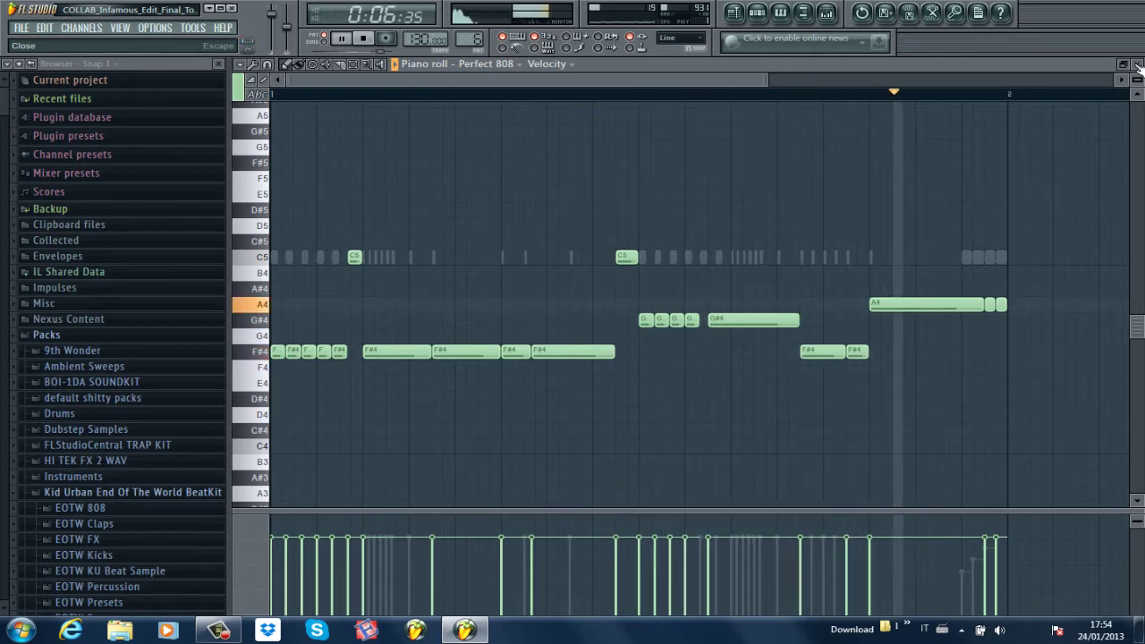
pyautogui.press('space')
pyautogui.click(1138, 67)
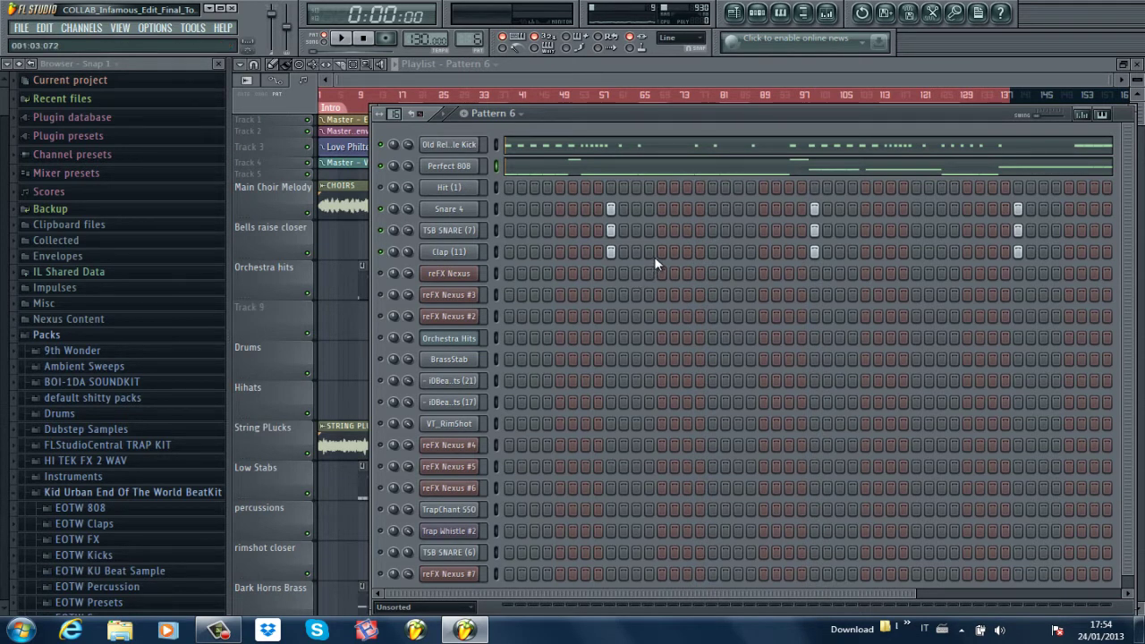
pyautogui.press('space')
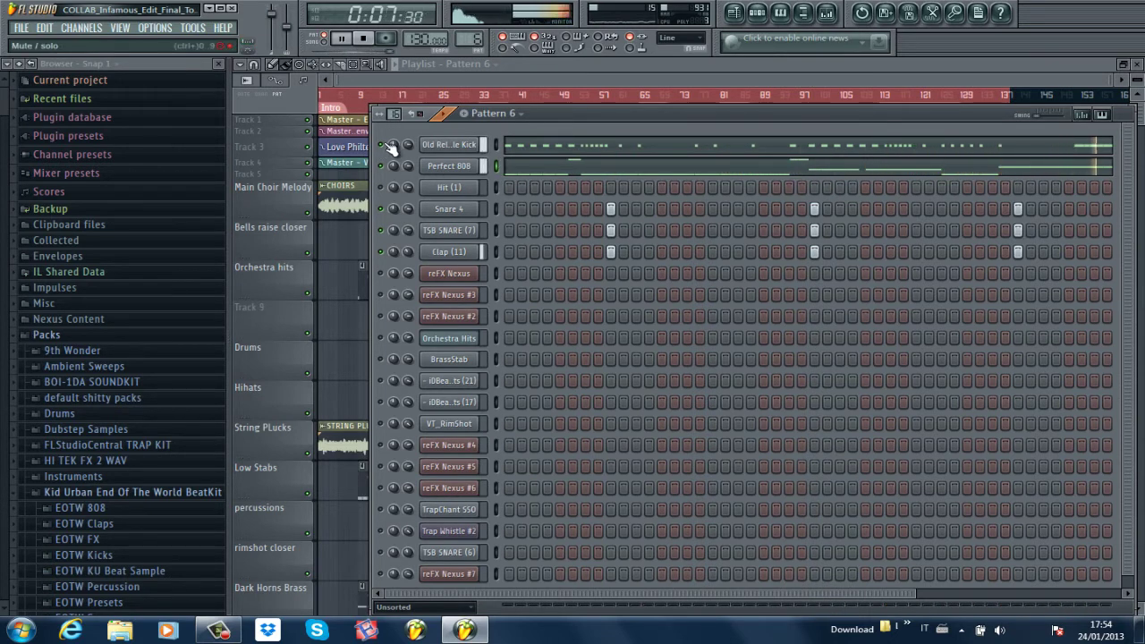
pyautogui.press('space')
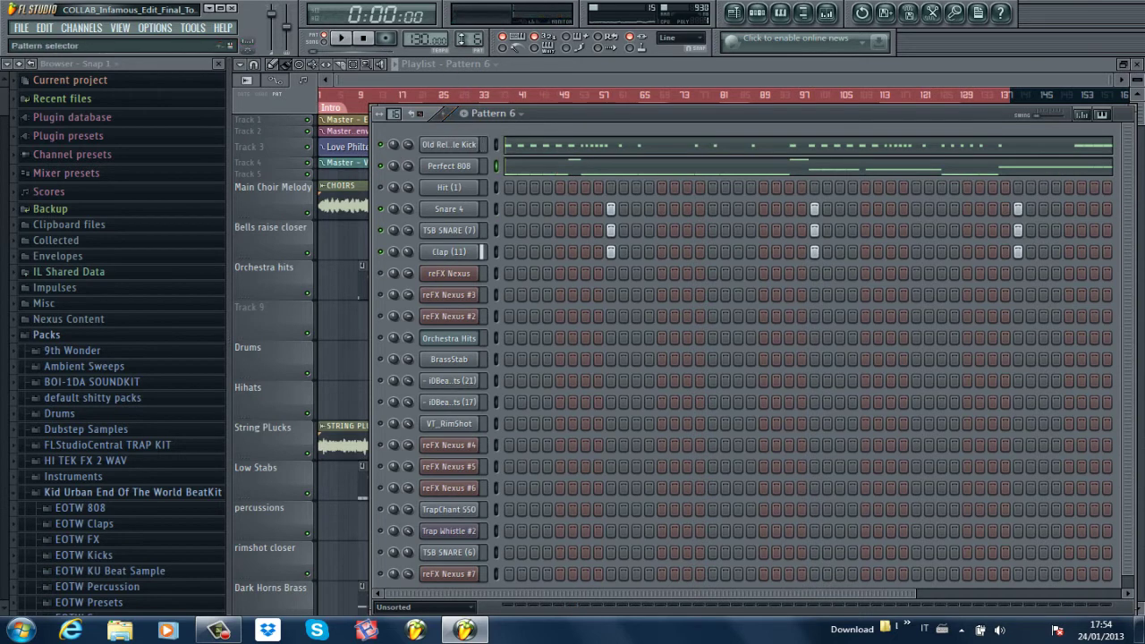
# - Bring up Pattern 7 and play the soloed Hit (1) channel while examining all its notes in the piano roll
pyautogui.scroll(1, 469, 40)
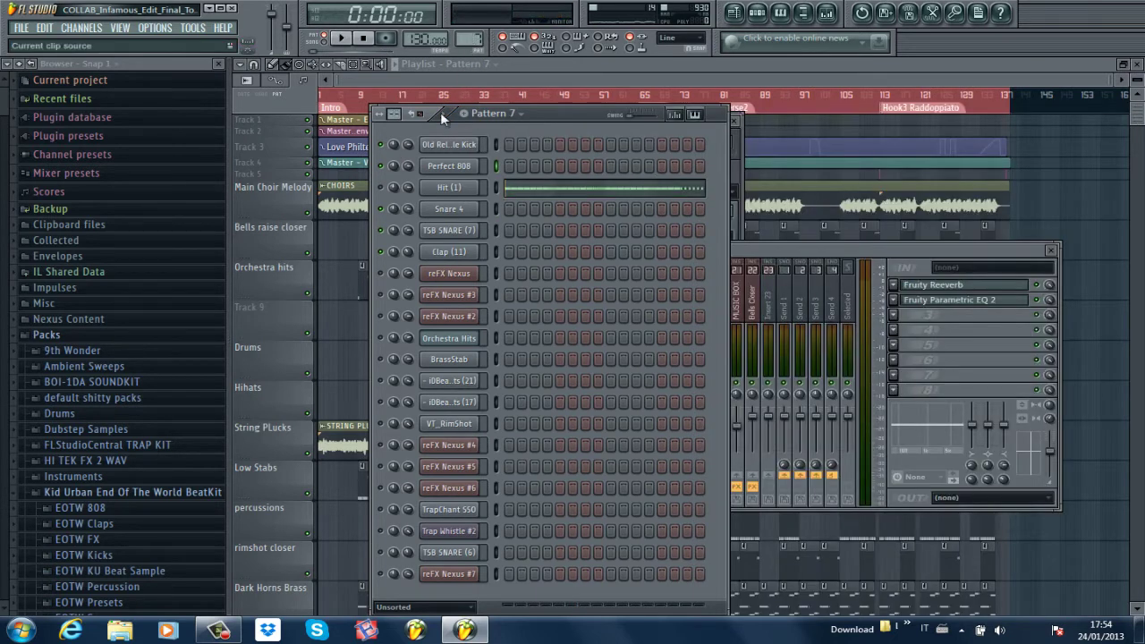
pyautogui.click(435, 187)
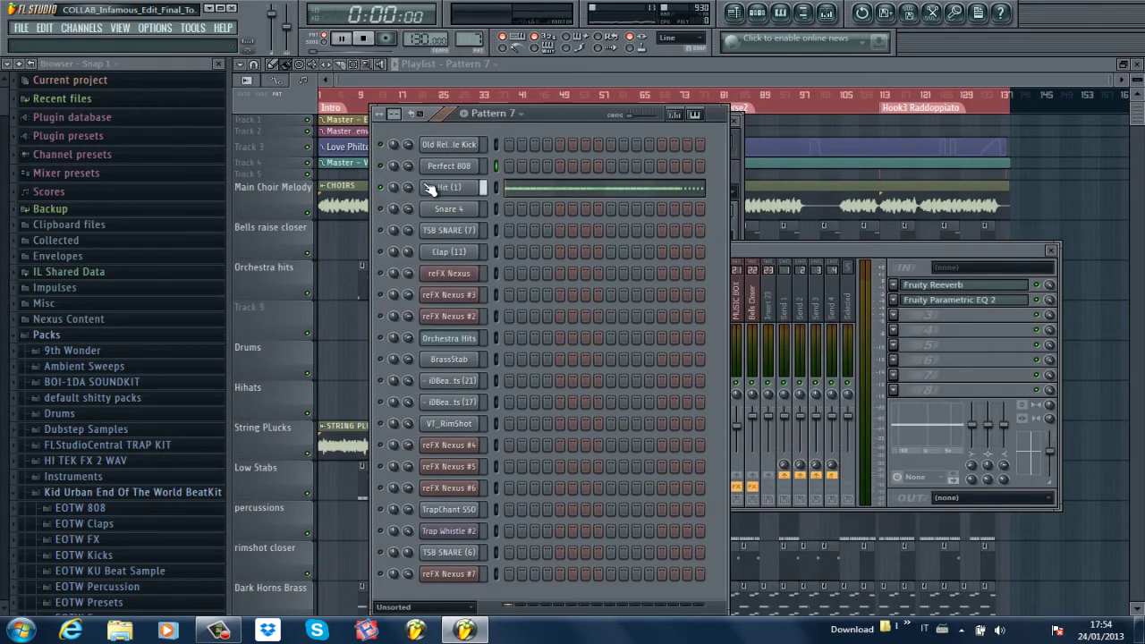
pyautogui.press('space')
pyautogui.click(580, 191)
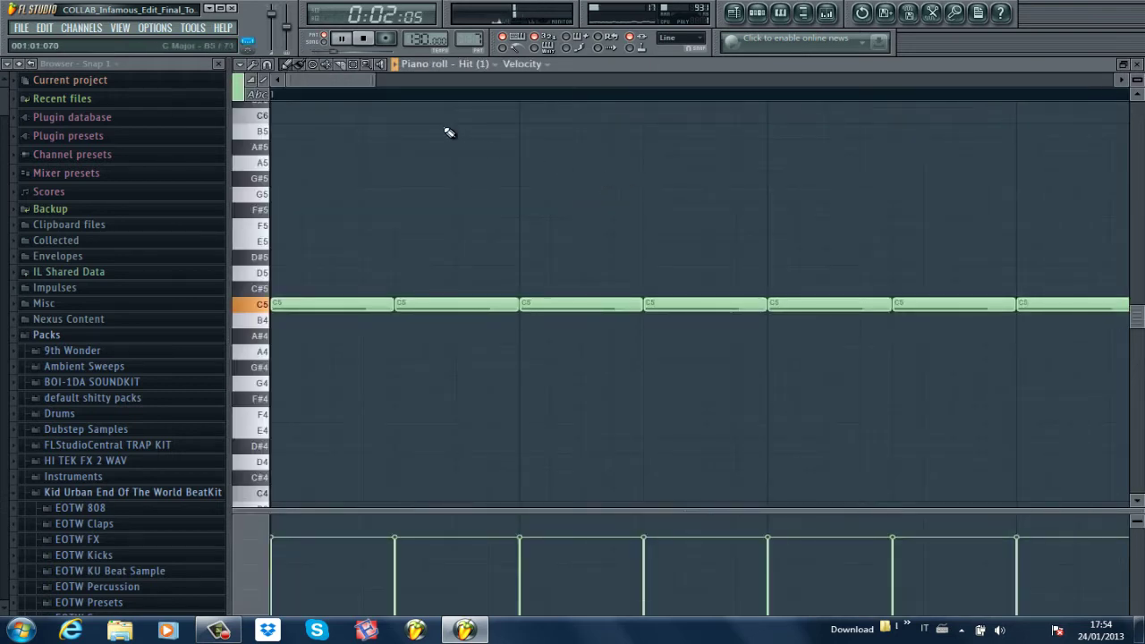
pyautogui.scroll(-3, 842, 100)
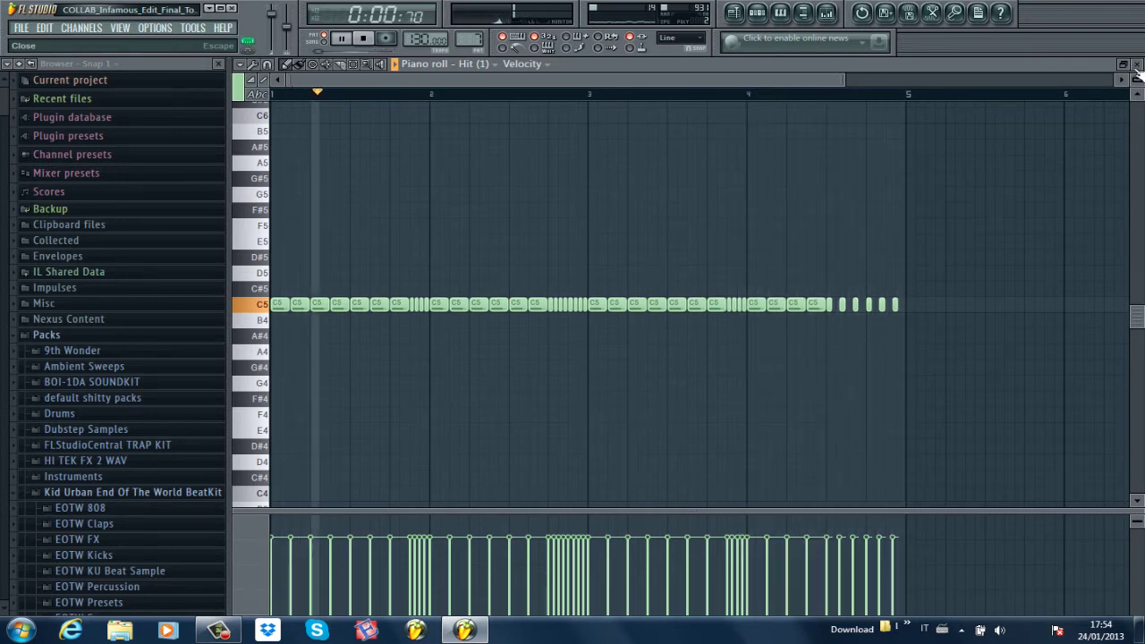
# - Check the note pan values of Pattern 7's Hit (1) channel, switch back to note velocity and stop playback
pyautogui.click(533, 68)
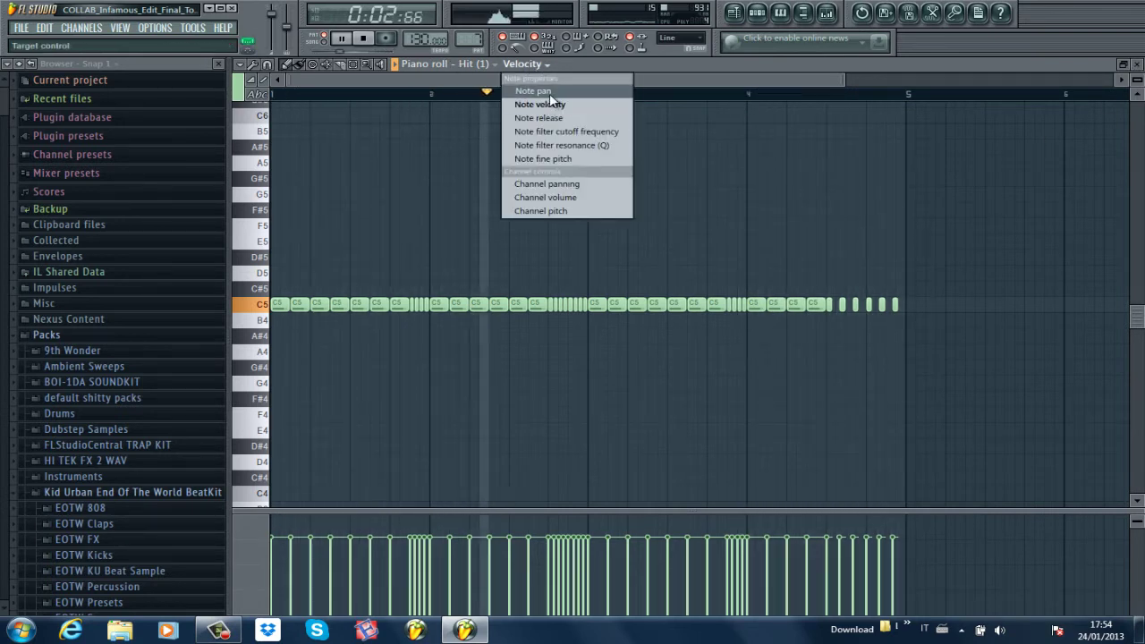
pyautogui.click(548, 93)
pyautogui.click(514, 63)
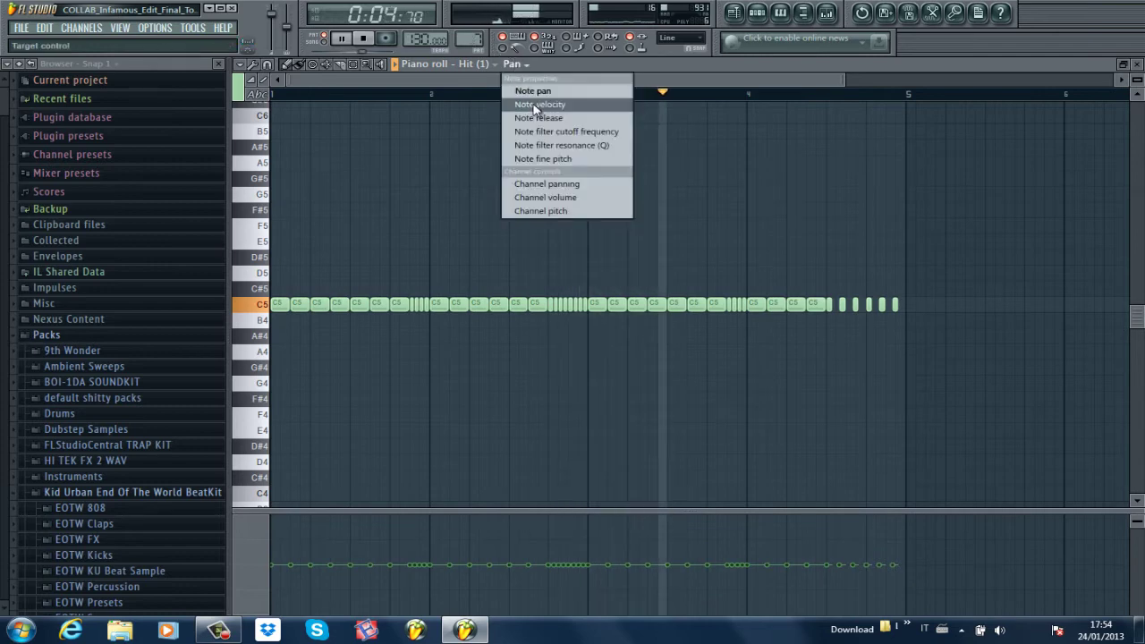
pyautogui.click(550, 104)
pyautogui.click(1136, 63)
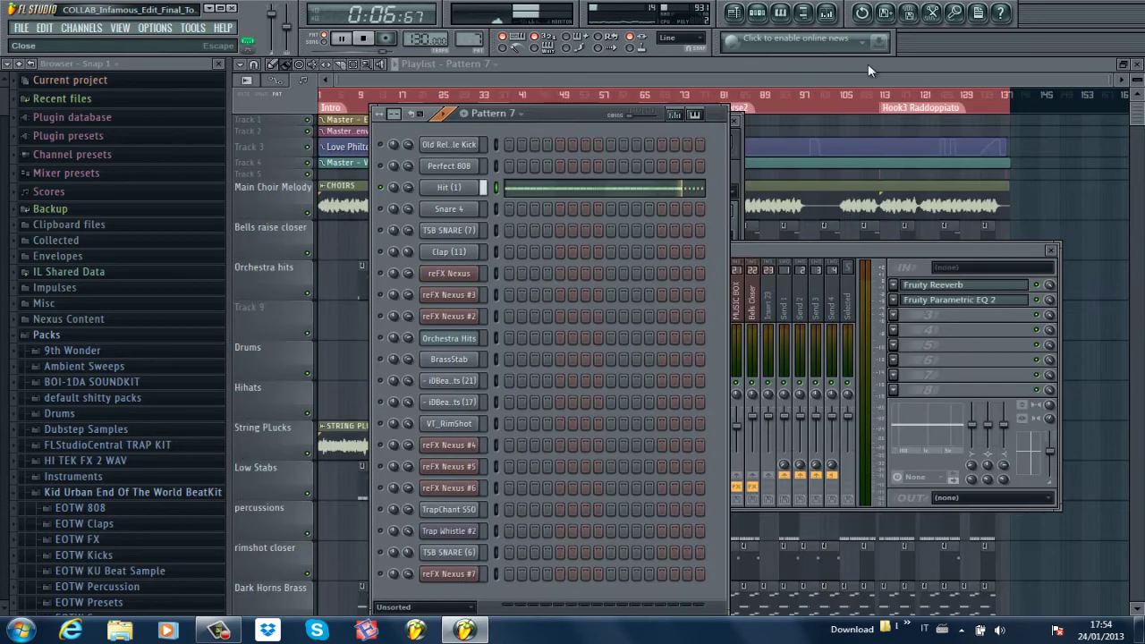
pyautogui.press('space')
# - Bring up Pattern 8 and play its reFX Nexus melody while examining the notes in the piano roll
pyautogui.scroll(1, 466, 39)
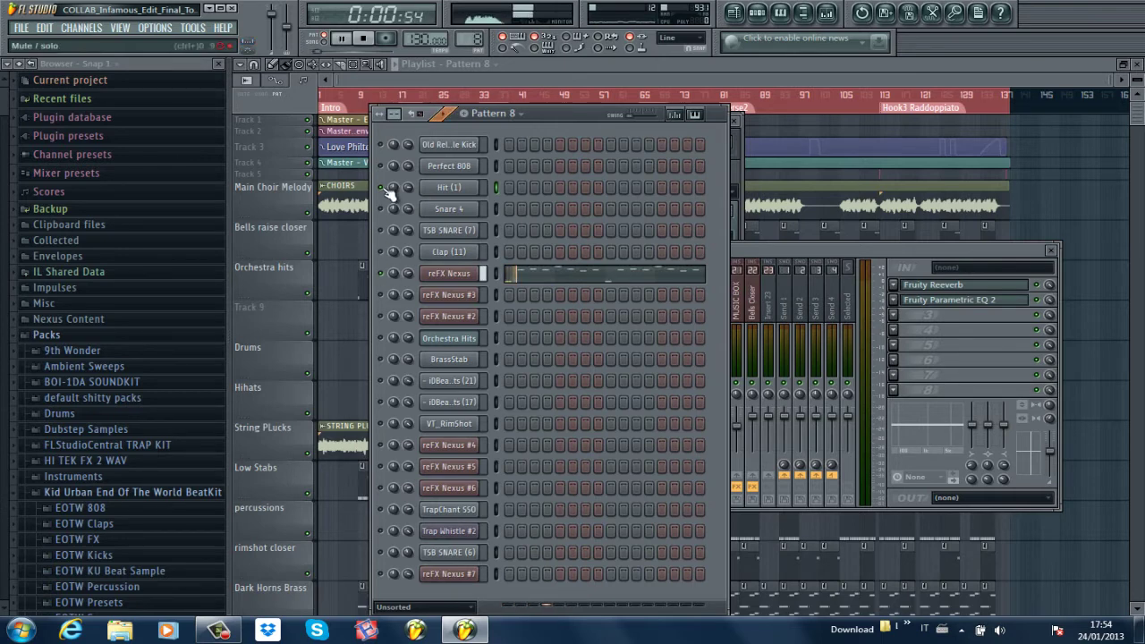
pyautogui.click(602, 277)
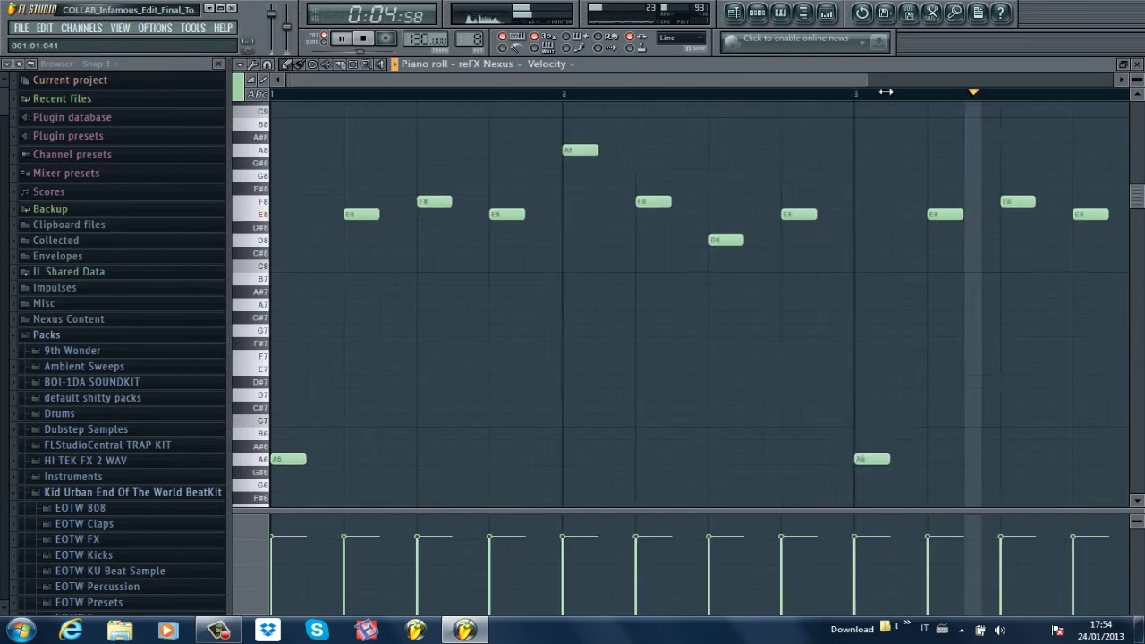
pyautogui.scroll(-2, 886, 92)
pyautogui.press('space')
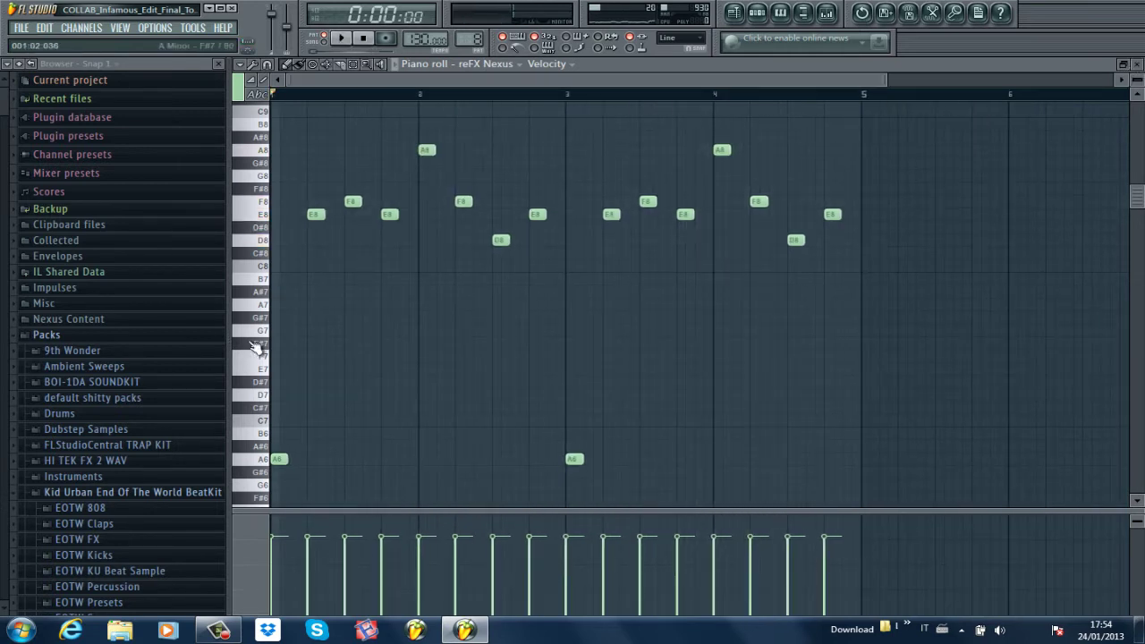
# - Replay Pattern 8's melody while checking the preset loaded in the reFX Nexus channel
pyautogui.press('space')
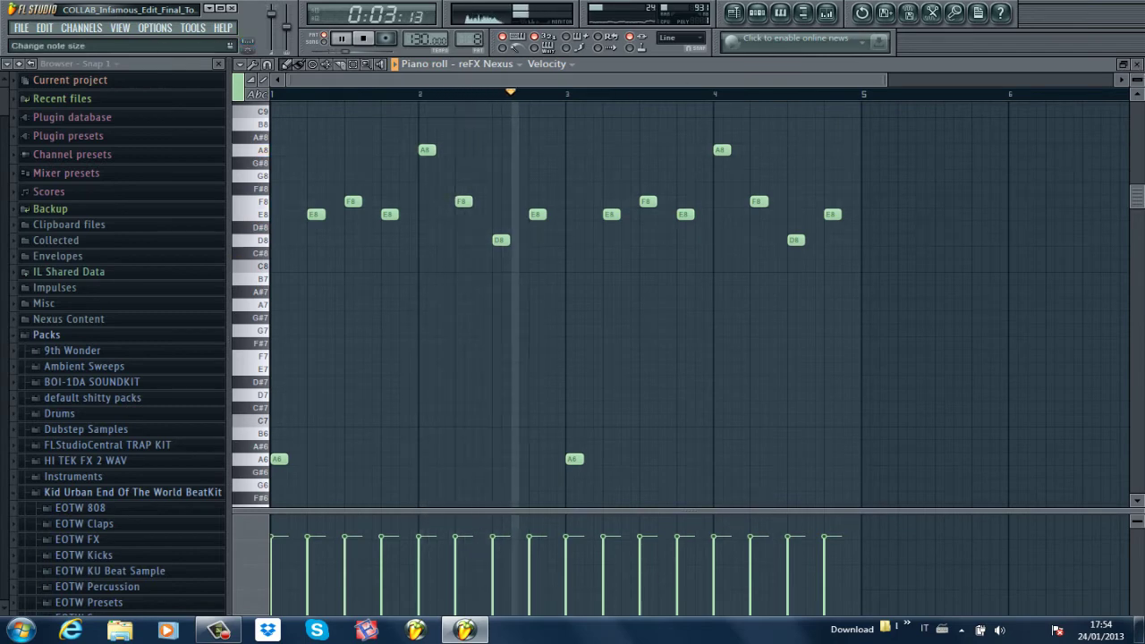
pyautogui.click(1136, 64)
pyautogui.click(464, 283)
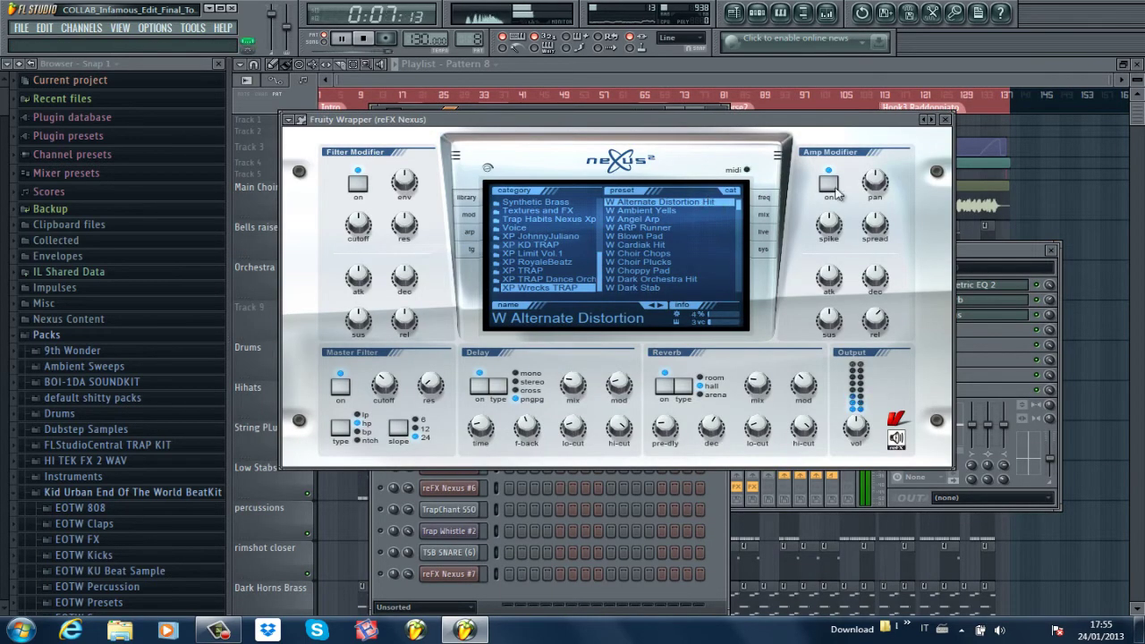
pyautogui.click(948, 120)
pyautogui.press('space')
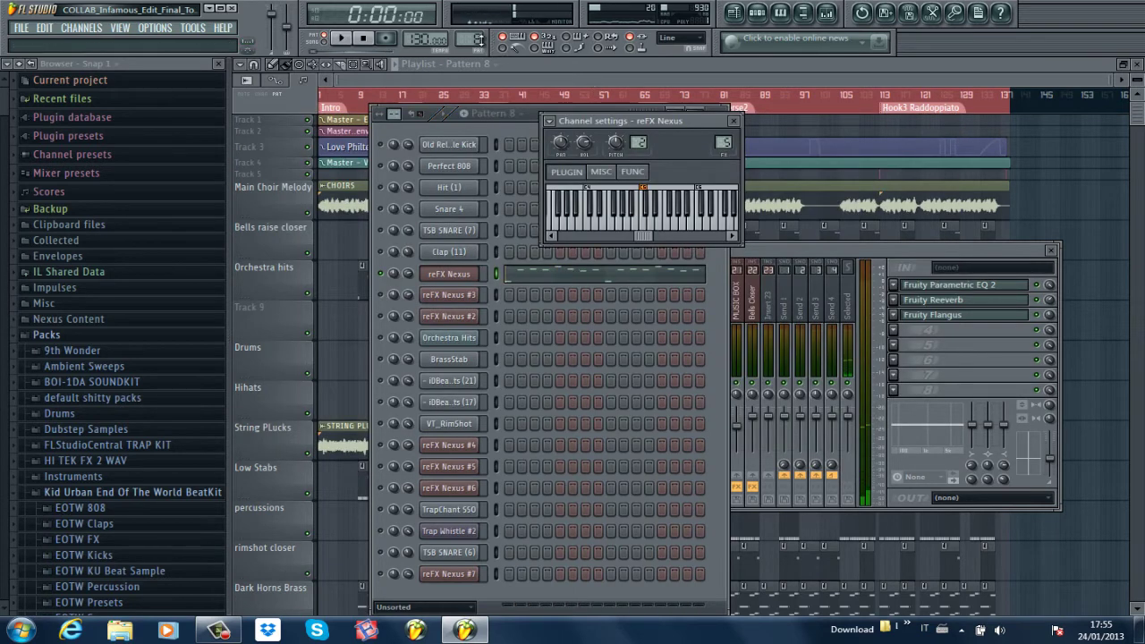
# - Bring up Pattern 9, solo the BrassStab channel and play it while examining all its notes in the piano roll
pyautogui.moveTo(479, 39); pyautogui.dragTo(481, 31)
pyautogui.click(386, 367)
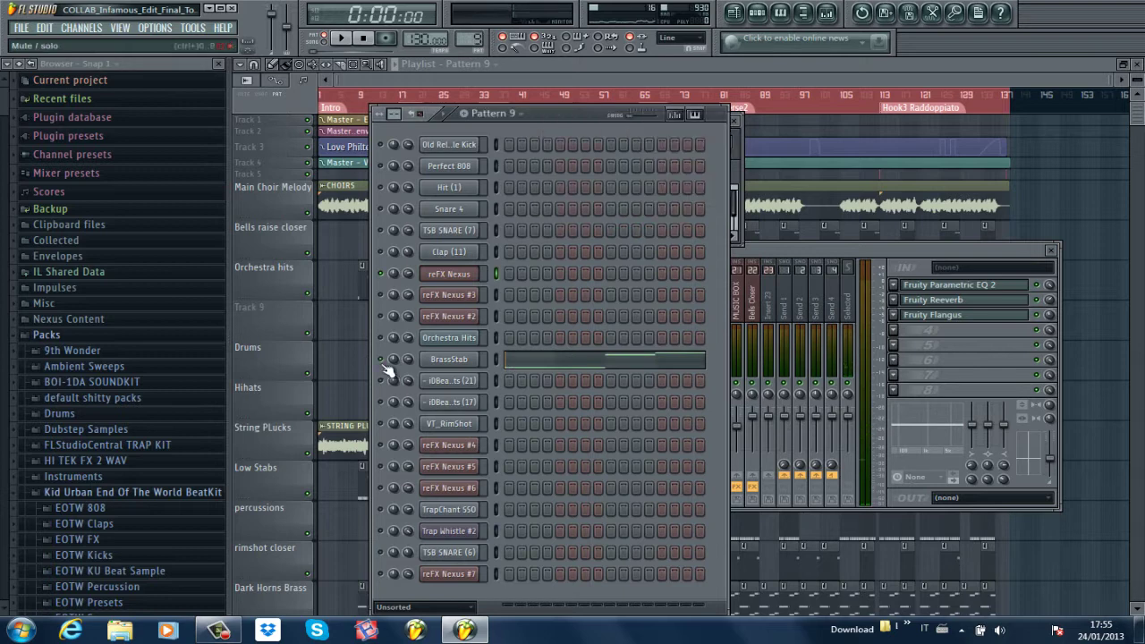
pyautogui.press('space')
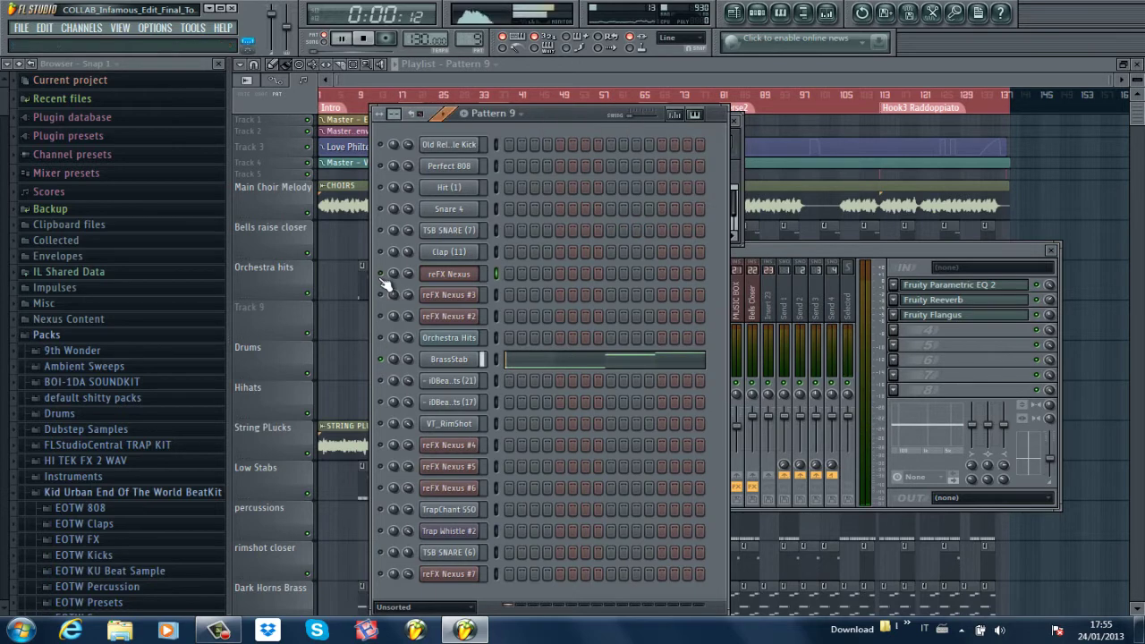
pyautogui.click(618, 367)
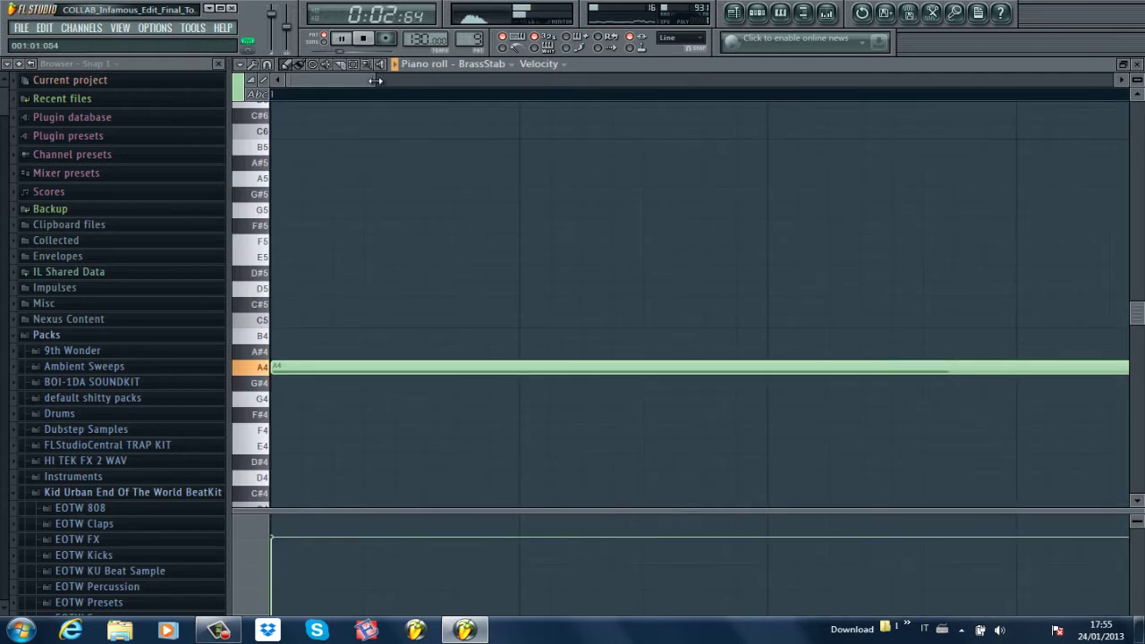
pyautogui.moveTo(376, 80); pyautogui.dragTo(979, 80)
pyautogui.press('space')
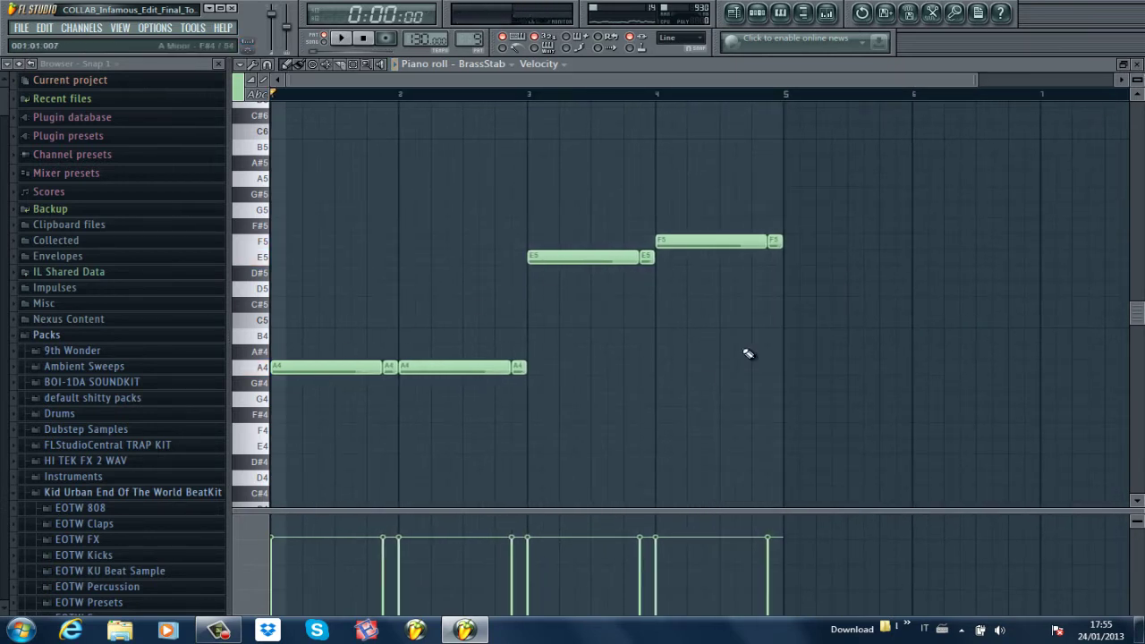
pyautogui.click(1139, 65)
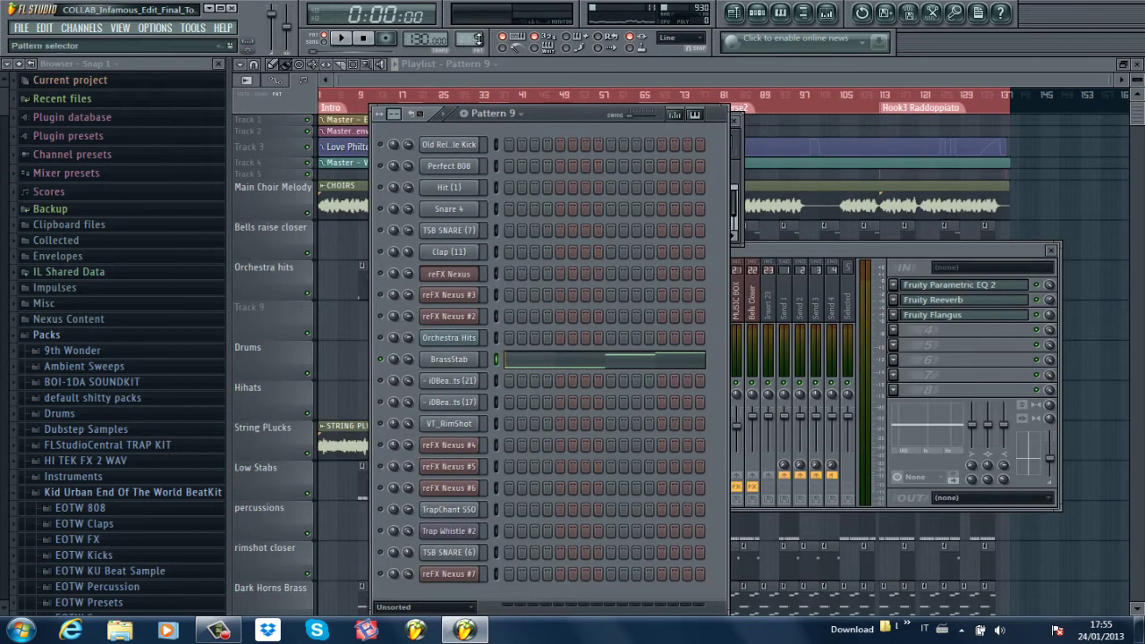
# - Bring up Pattern 10 and listen to its two percussion channels, (21) and (17), playing together
pyautogui.scroll(1, 478, 38)
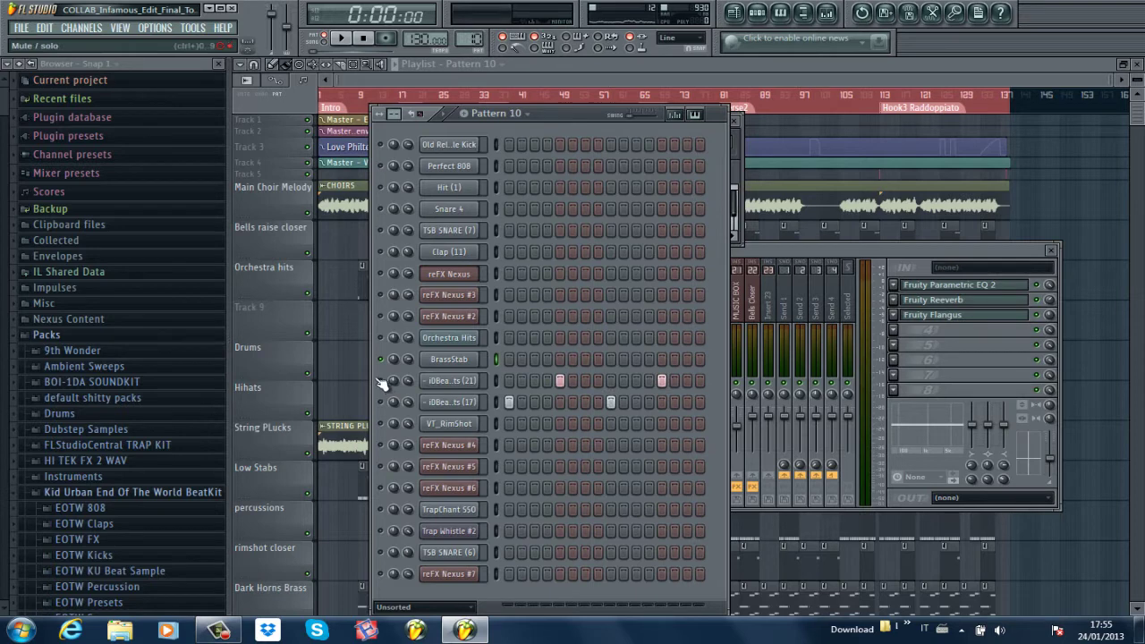
pyautogui.press('space')
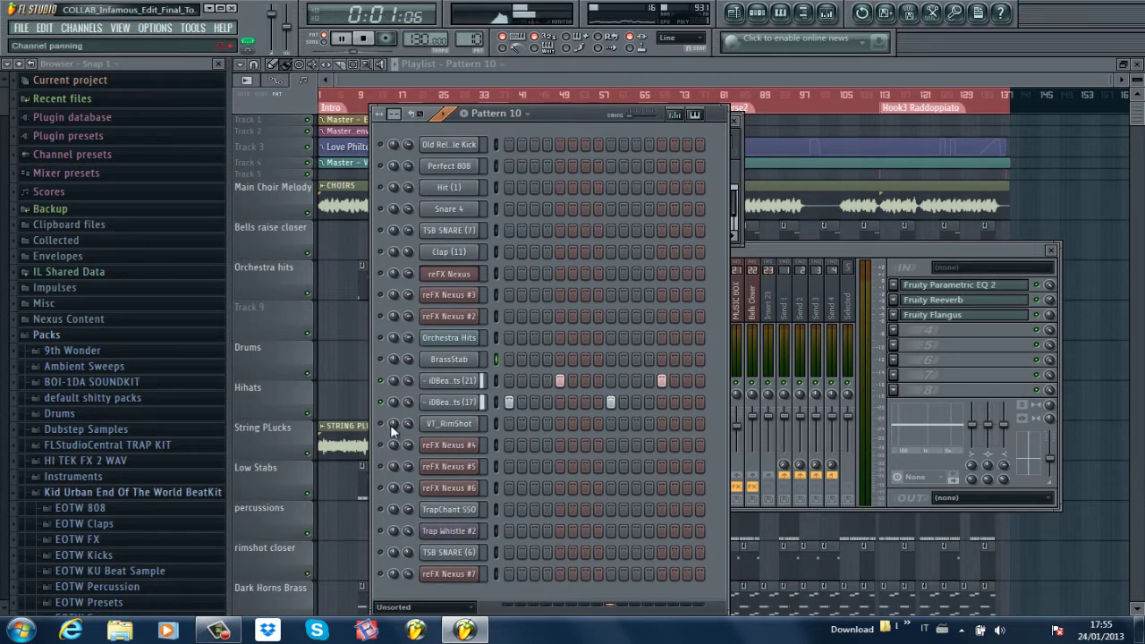
pyautogui.press('space')
# - Bring up Pattern 11, solo the VT_RimShot channel and play it while examining its roll of notes in the piano roll
pyautogui.scroll(1, 478, 38)
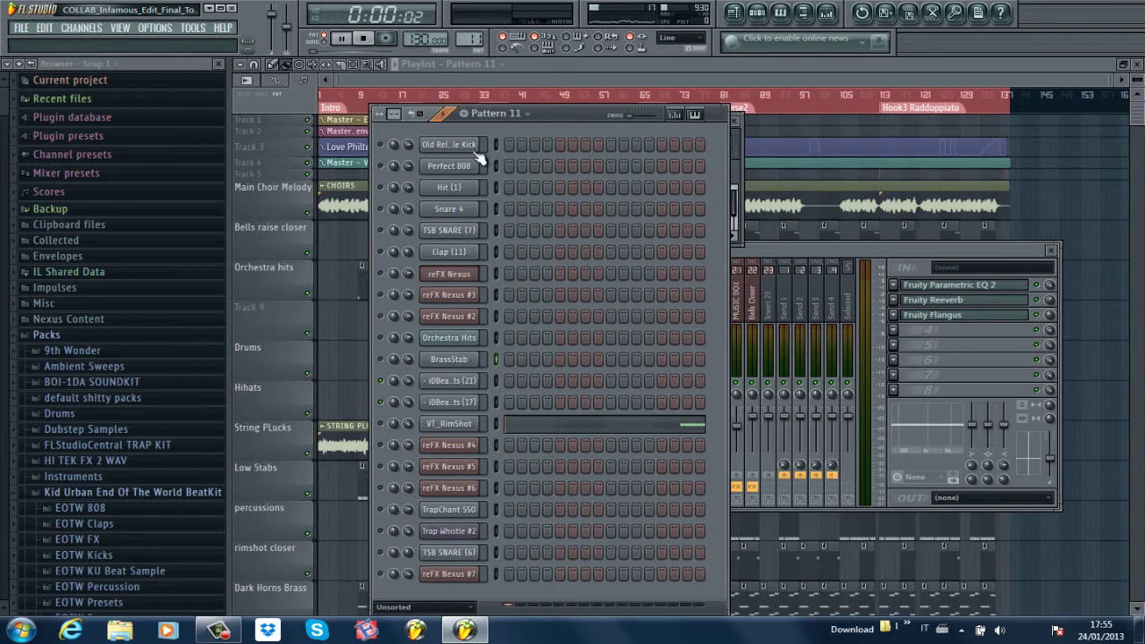
pyautogui.rightClick(380, 423)
pyautogui.click(538, 418)
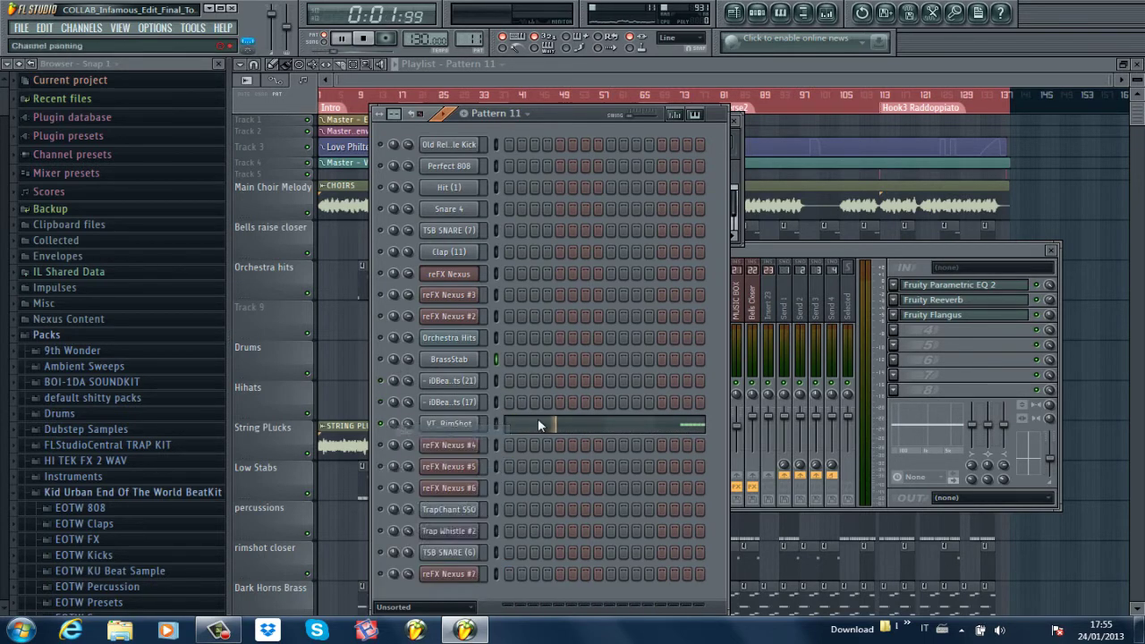
pyautogui.click(703, 426)
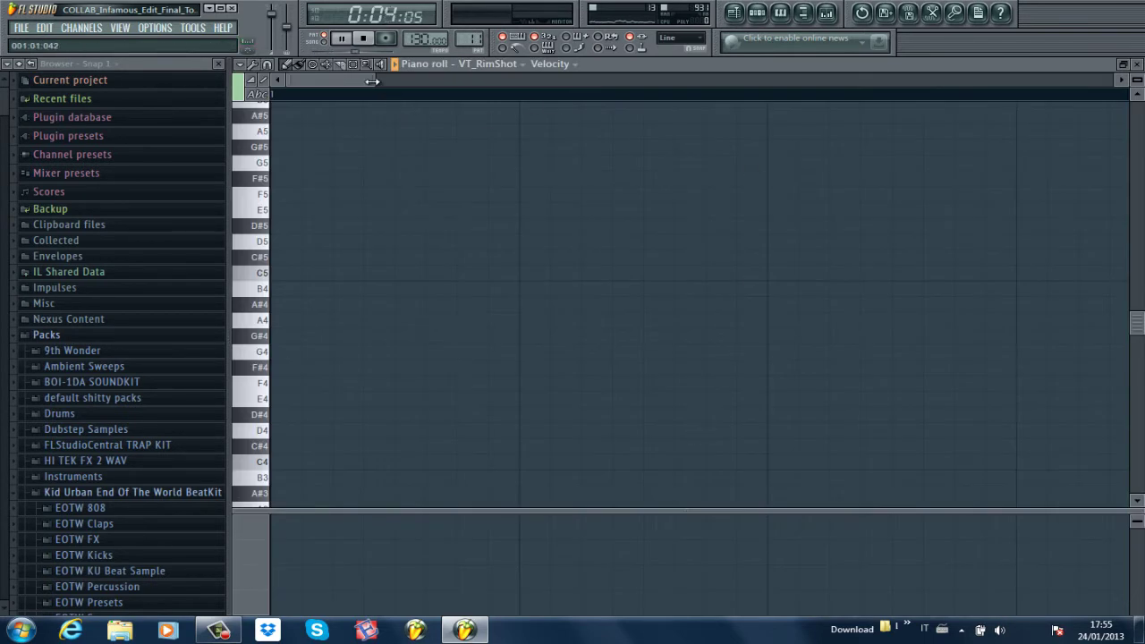
pyautogui.moveTo(373, 82); pyautogui.dragTo(901, 79)
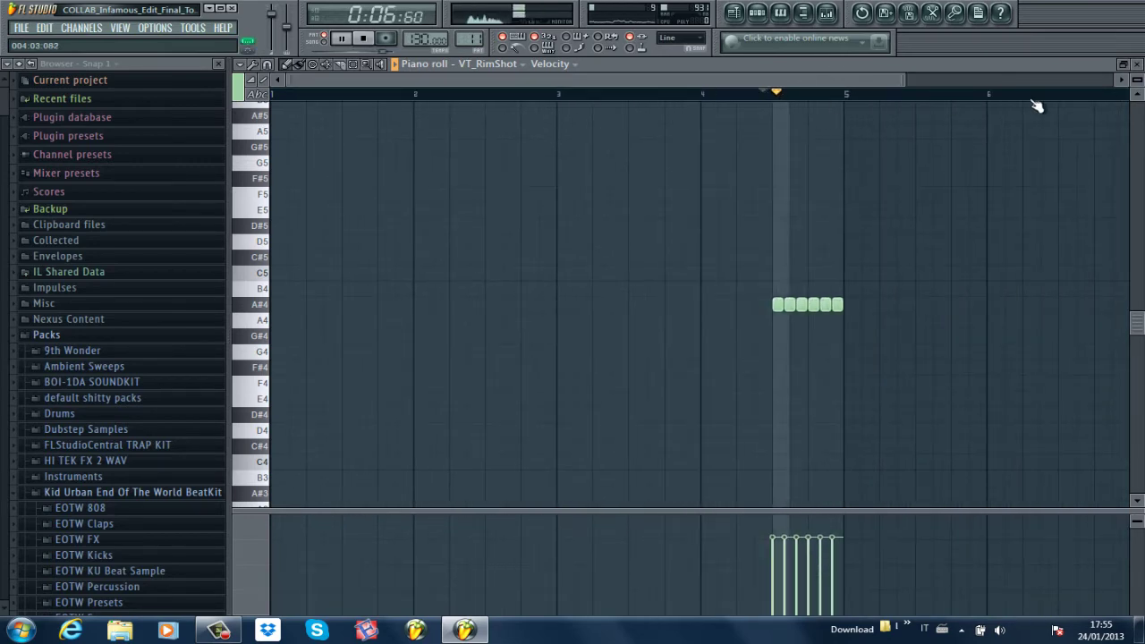
pyautogui.press('space')
pyautogui.click(1137, 63)
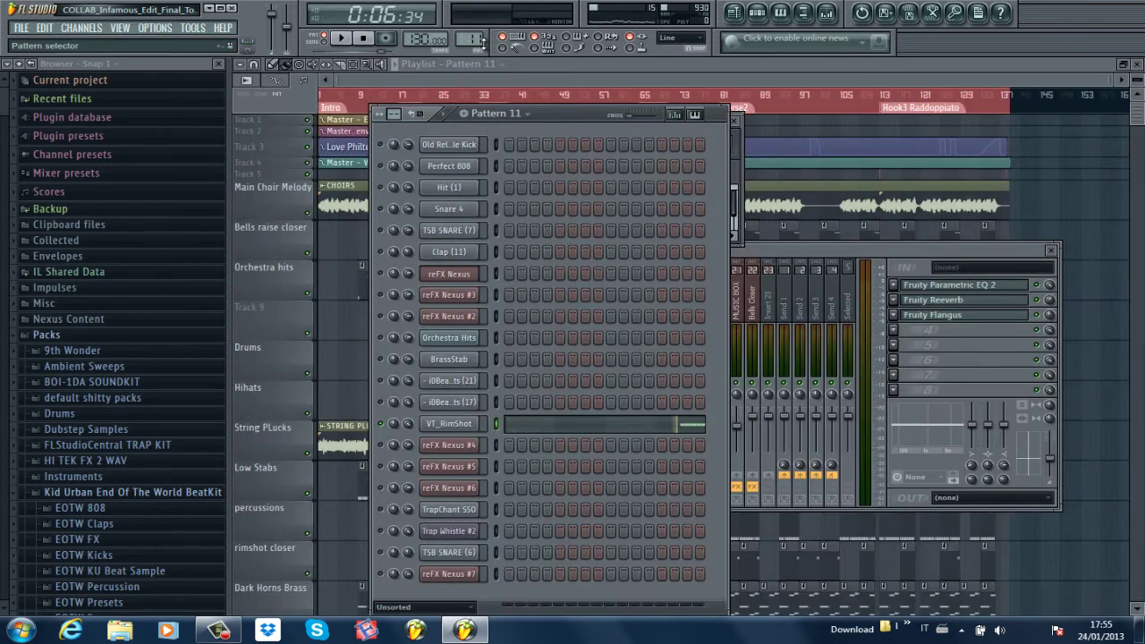
# - Bring up Pattern 12 and solo its reFX Nexus #4 channel
pyautogui.scroll(1, 483, 42)
pyautogui.press('space')
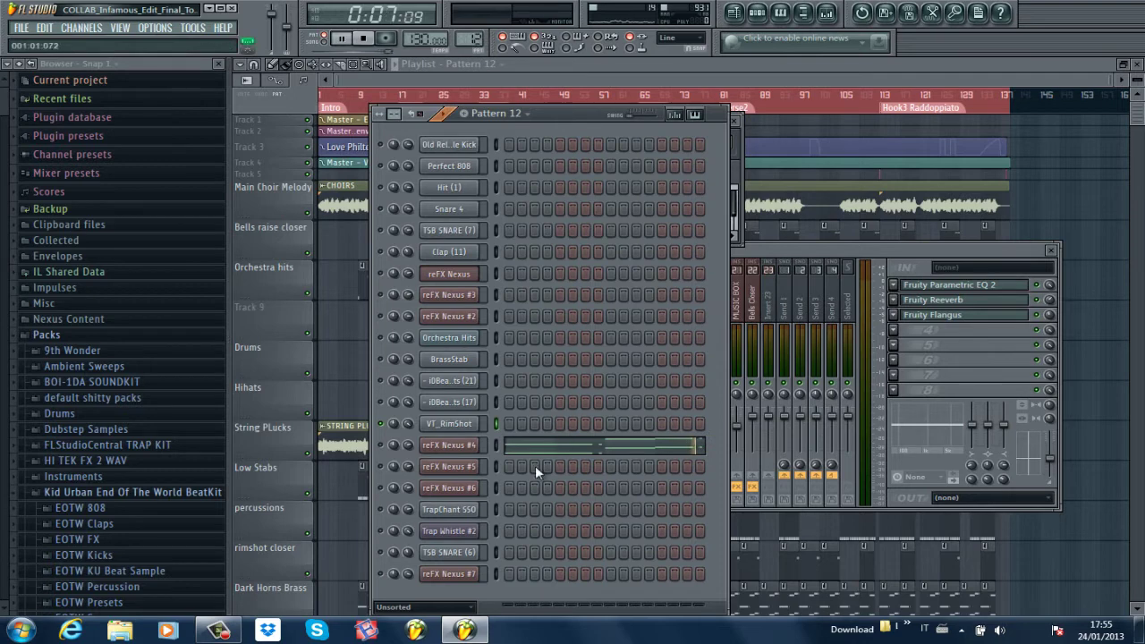
pyautogui.press('space')
pyautogui.rightClick(390, 442)
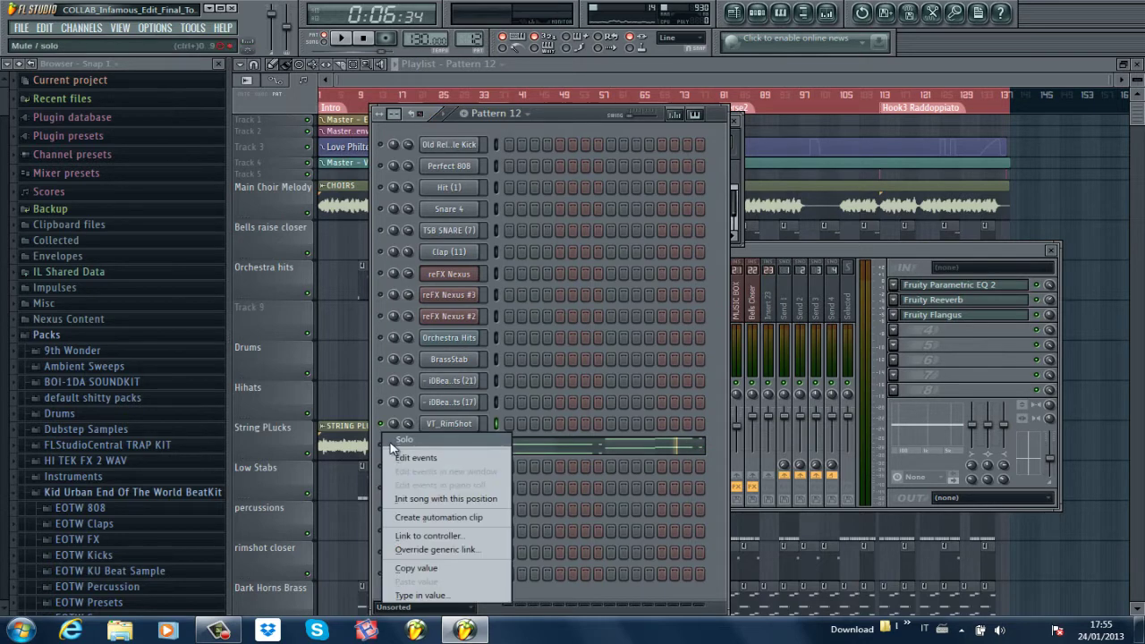
pyautogui.press('Escape')
# - Play Pattern 12's reFX Nexus #4 channel while examining all its notes in the piano roll
pyautogui.click(511, 451)
pyautogui.press('space')
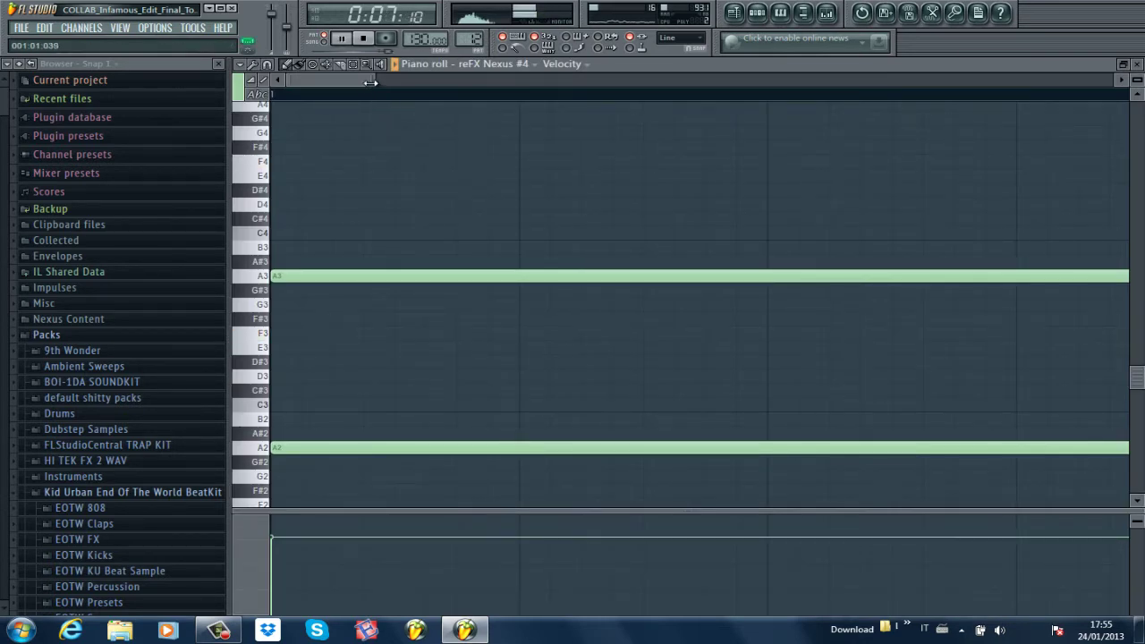
pyautogui.moveTo(370, 82); pyautogui.dragTo(297, 85)
pyautogui.press('space')
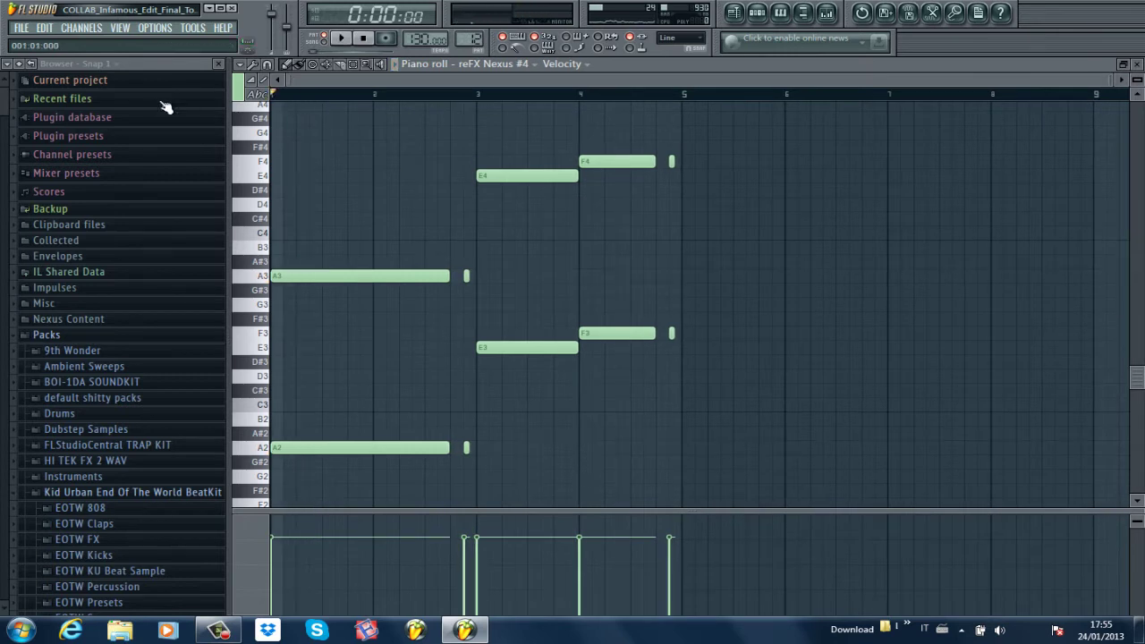
pyautogui.press('space')
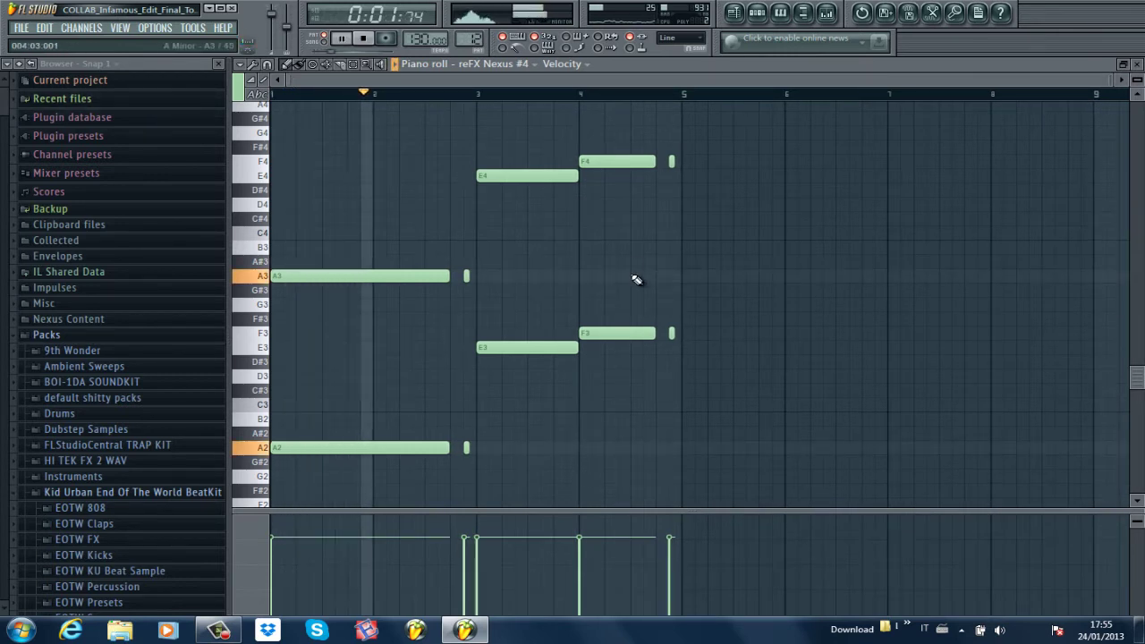
pyautogui.click(1139, 68)
pyautogui.press('space')
# - Check the preset loaded in reFX Nexus #4 and listen to Pattern 12 again
pyautogui.click(449, 447)
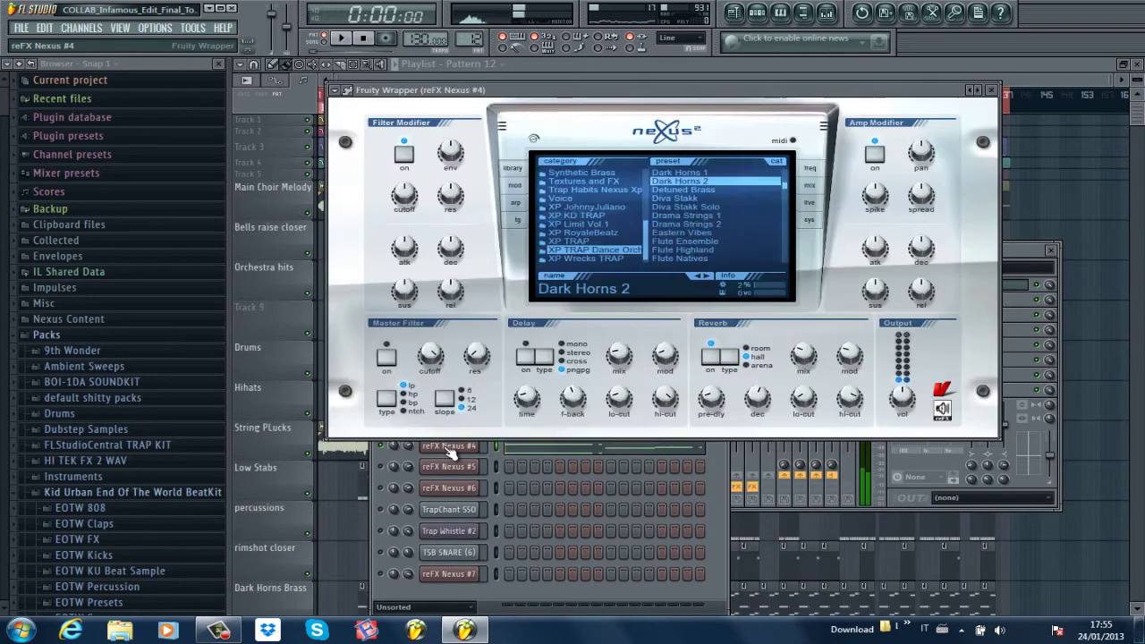
pyautogui.click(993, 92)
pyautogui.press('space')
pyautogui.press('space')
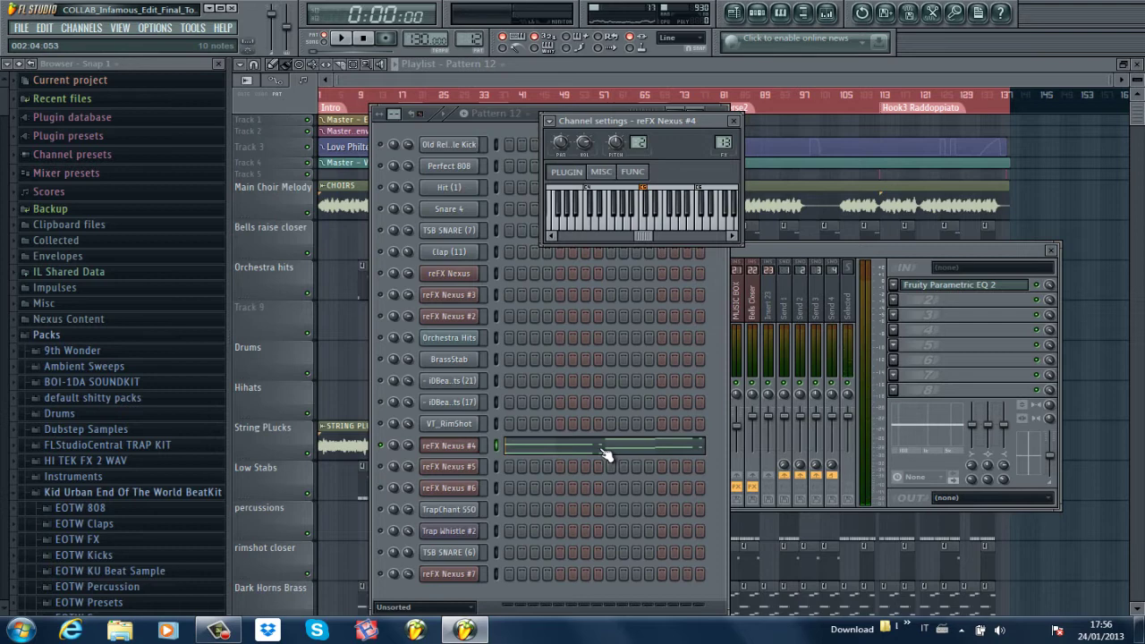
pyautogui.click(394, 450)
# - Bring up Pattern 13 and play its reFX Nexus melody while examining all the notes in the piano roll
pyautogui.scroll(1, 480, 38)
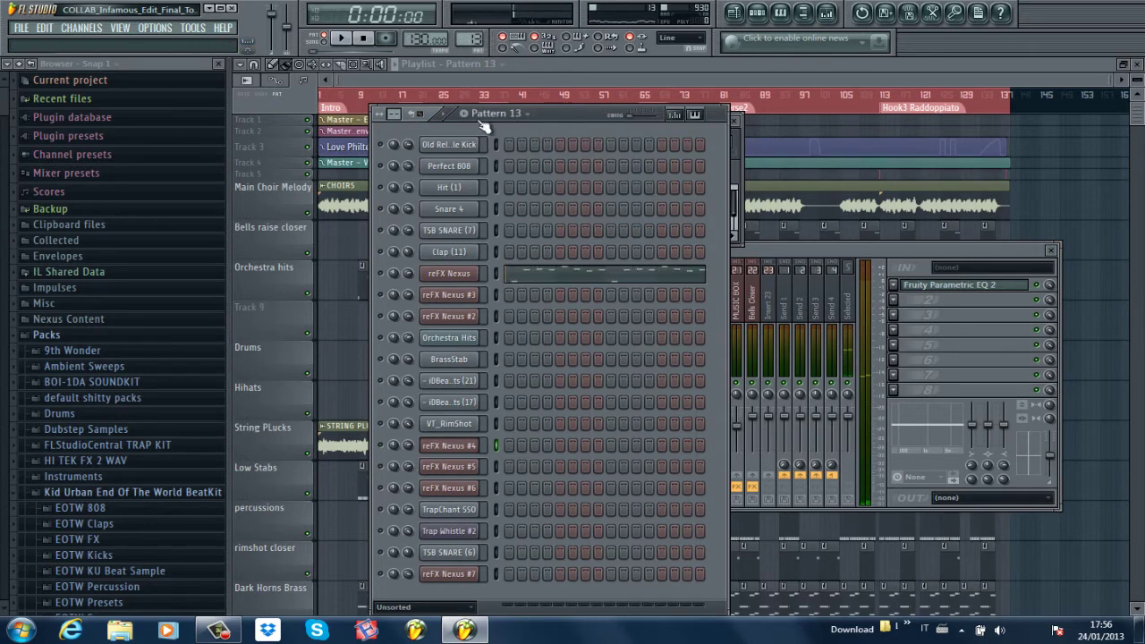
pyautogui.press('space')
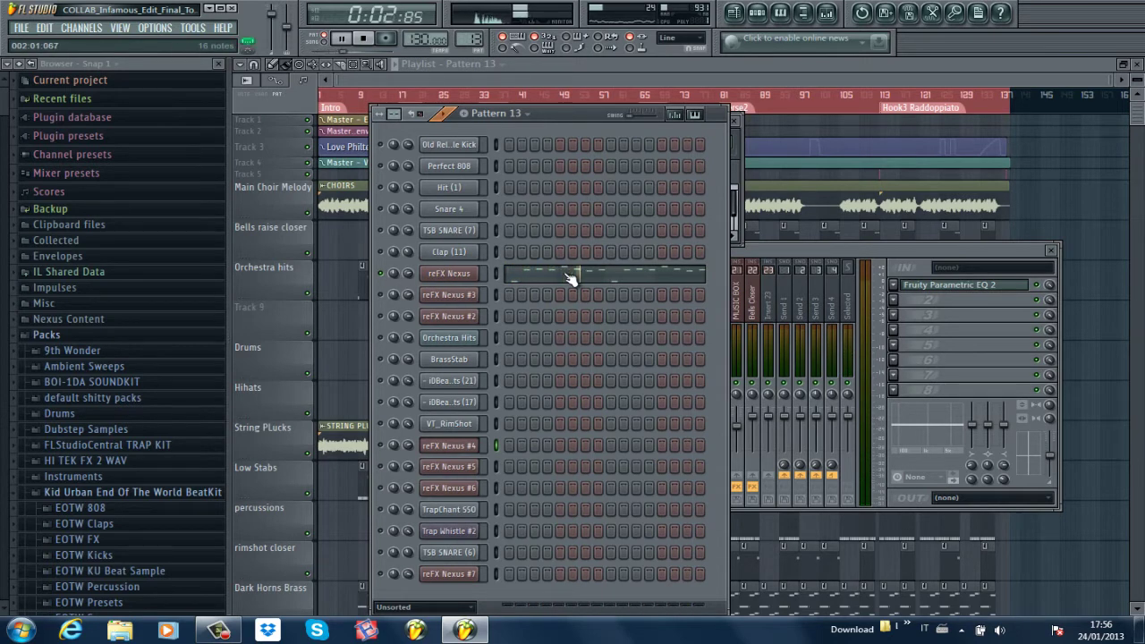
pyautogui.press('space')
pyautogui.click(571, 278)
pyautogui.moveTo(379, 82); pyautogui.dragTo(737, 81)
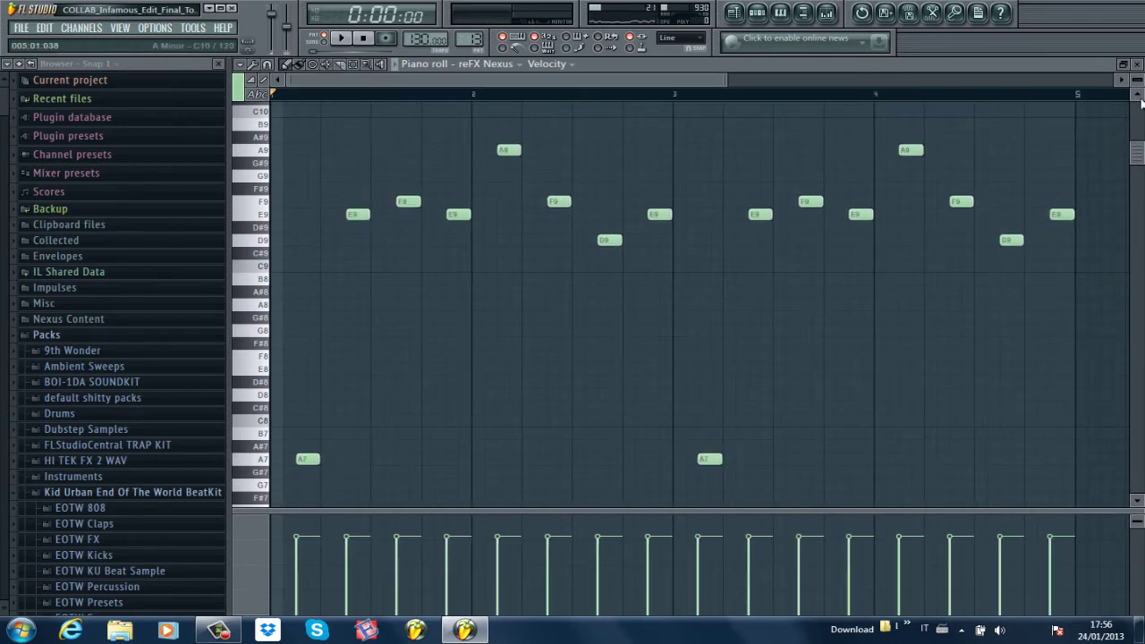
pyautogui.press('space')
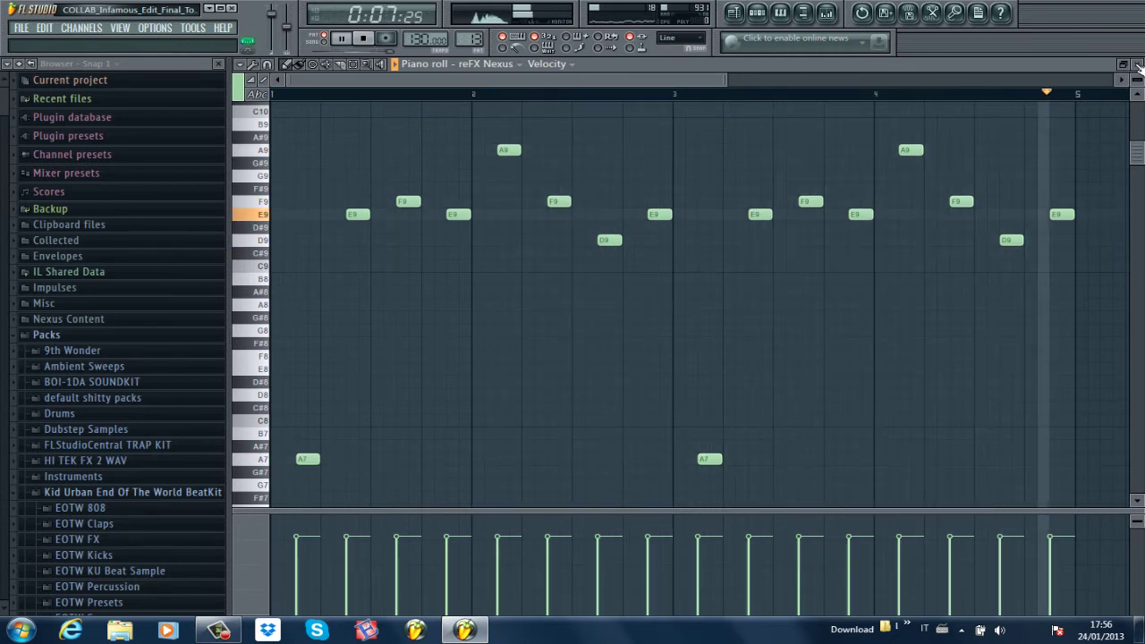
pyautogui.press('space')
pyautogui.click(1138, 66)
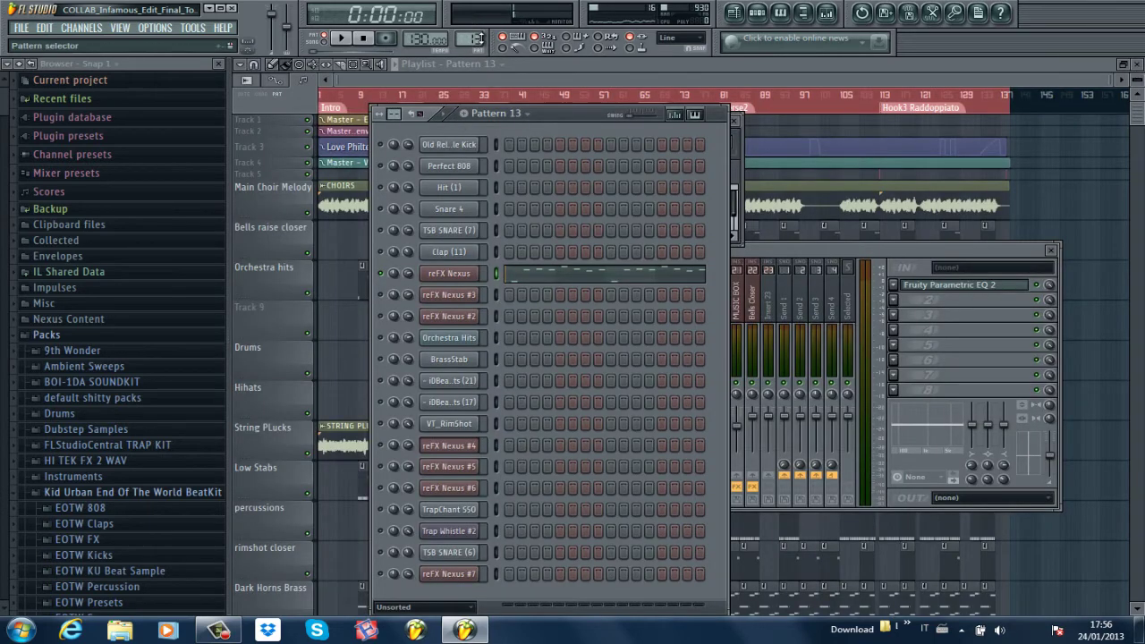
# - Bring up Pattern 14, solo reFX Nexus #5 and play it while examining all its notes in the piano roll
pyautogui.scroll(1, 479, 38)
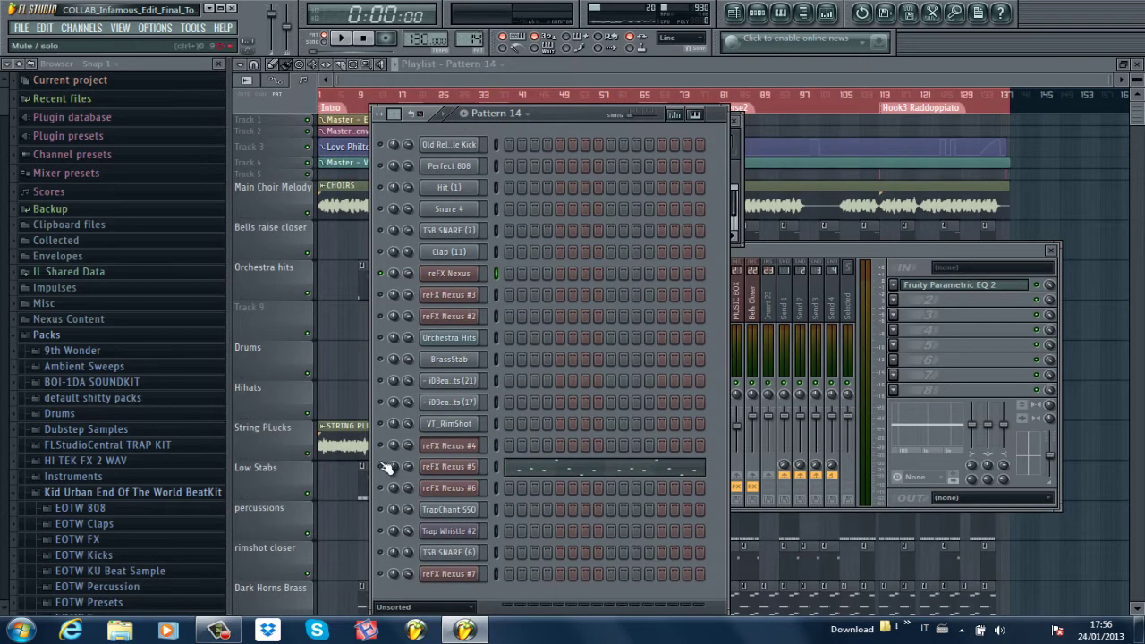
pyautogui.press('space')
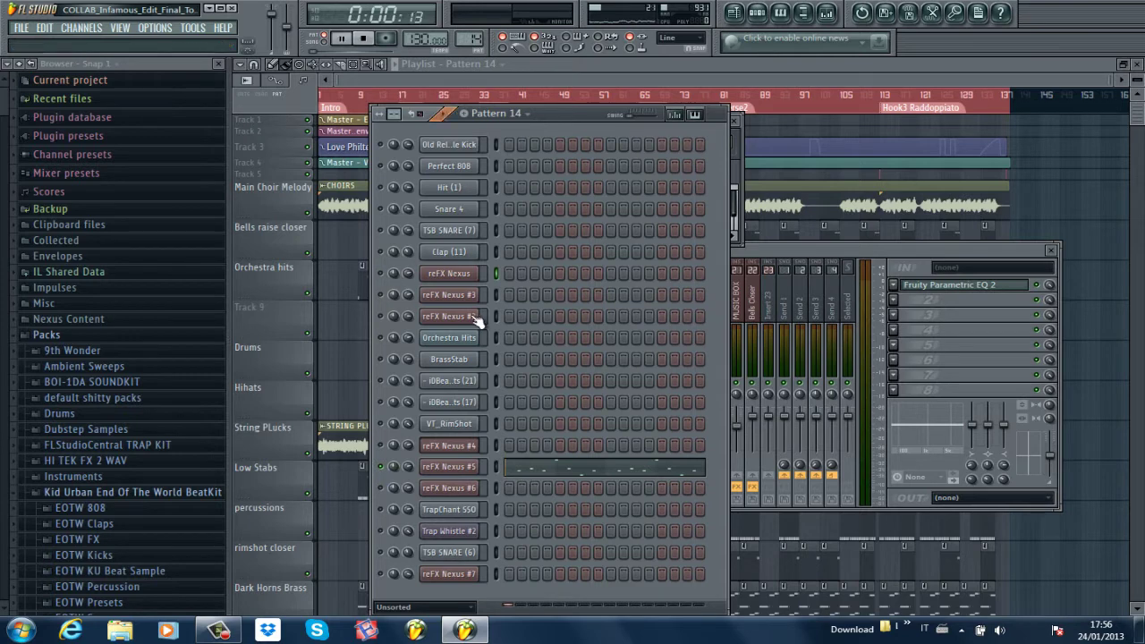
pyautogui.click(593, 471)
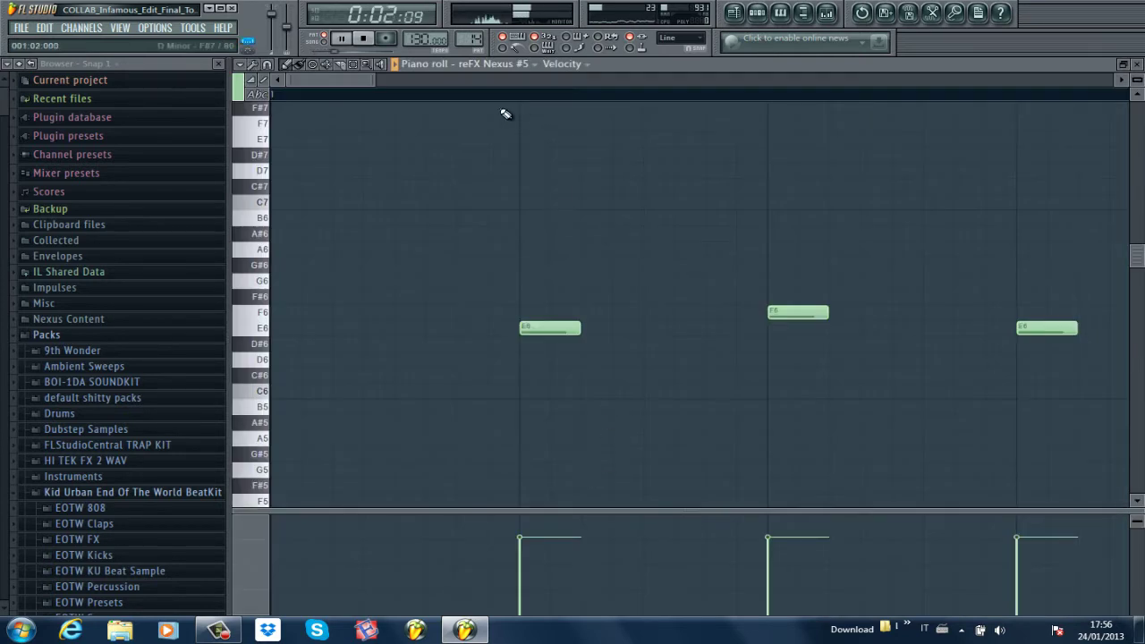
pyautogui.moveTo(380, 78); pyautogui.dragTo(774, 79)
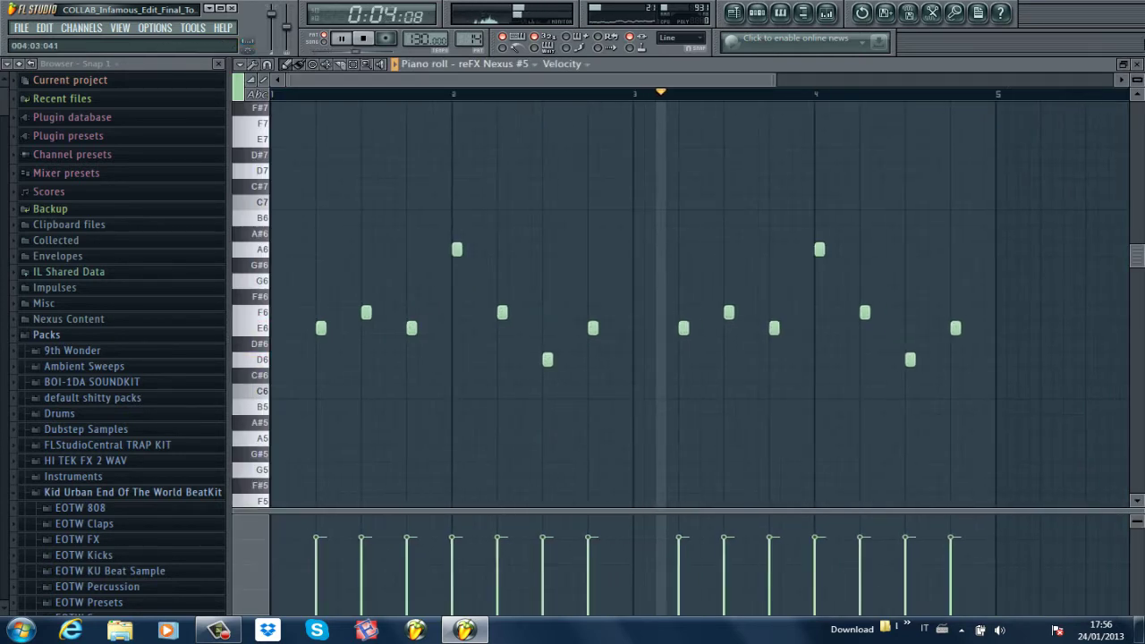
pyautogui.click(1140, 65)
pyautogui.press('space')
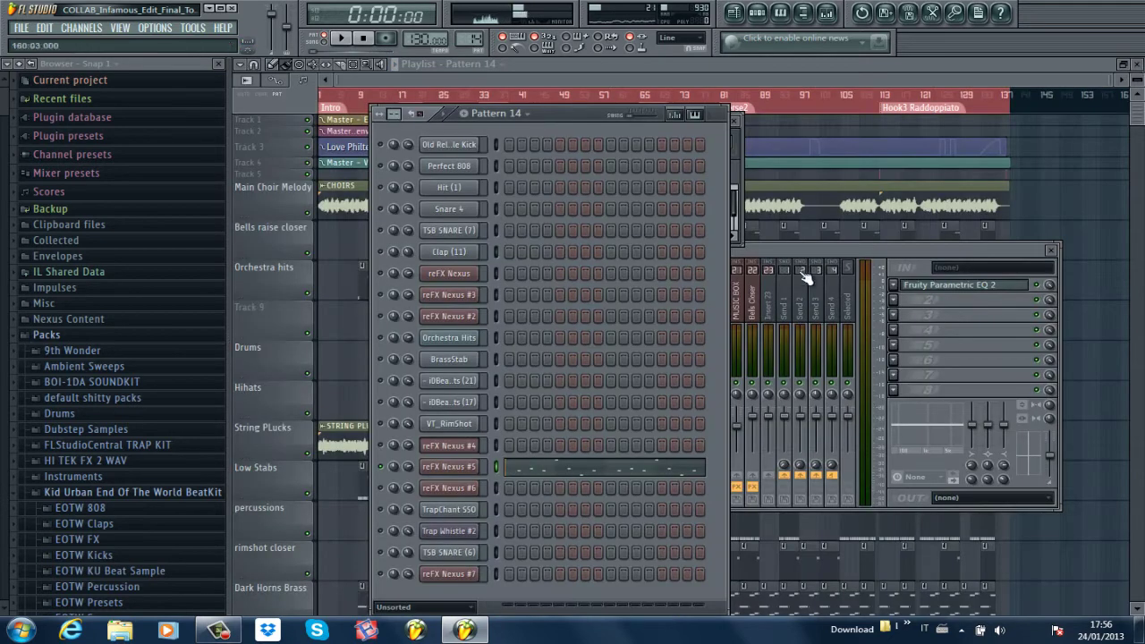
# - Check the preset loaded in reFX Nexus #5 and set the channel's target mixer track to insert 15 while listening to Pattern 14
pyautogui.click(445, 469)
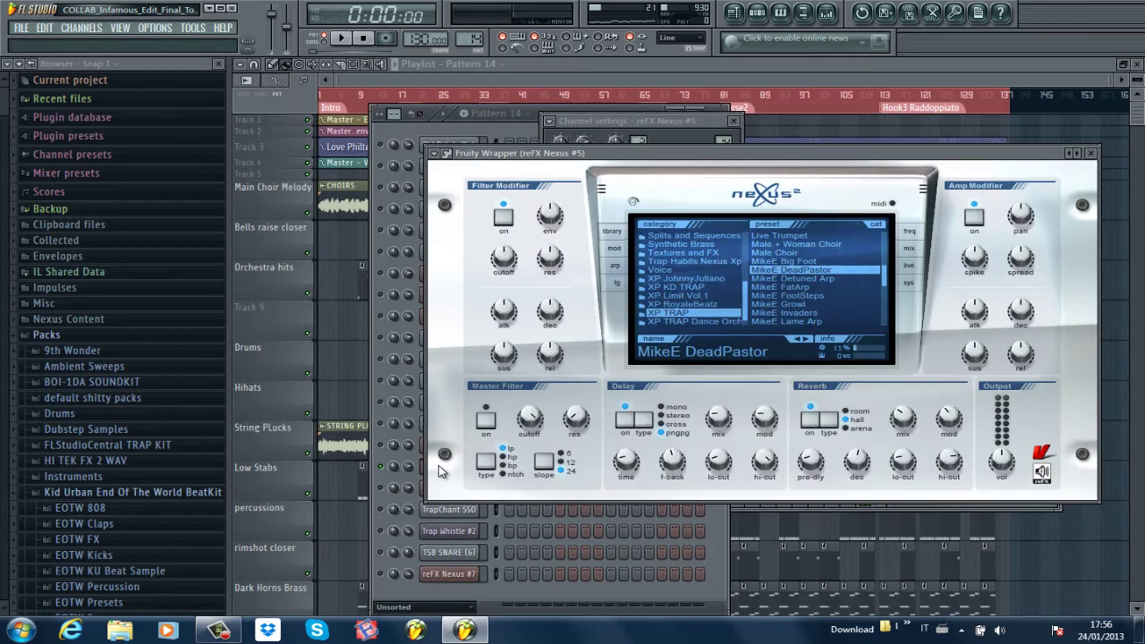
pyautogui.click(1092, 154)
pyautogui.press('space')
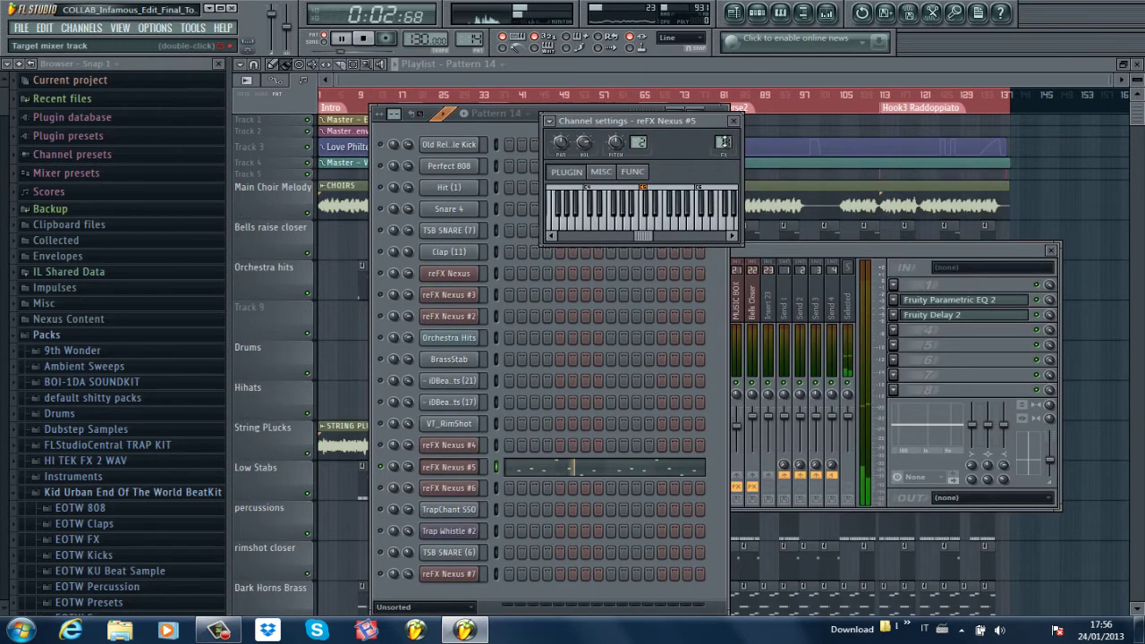
pyautogui.scroll(1, 723, 142)
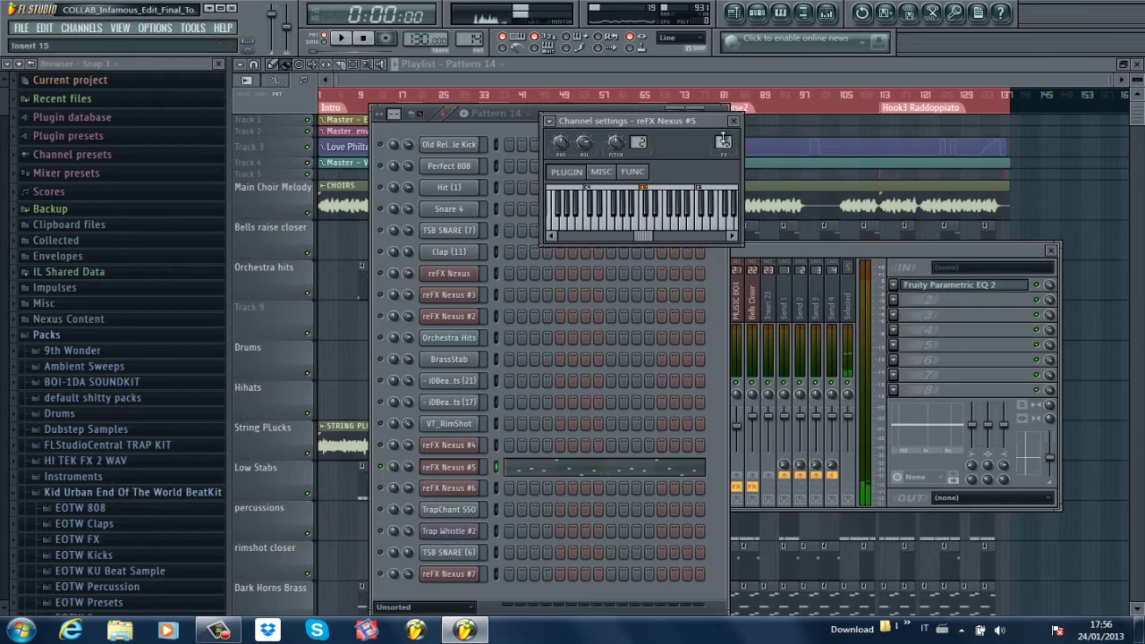
# - Play Pattern 14 while examining the full reFX Nexus #5 melody in the piano roll
pyautogui.click(619, 474)
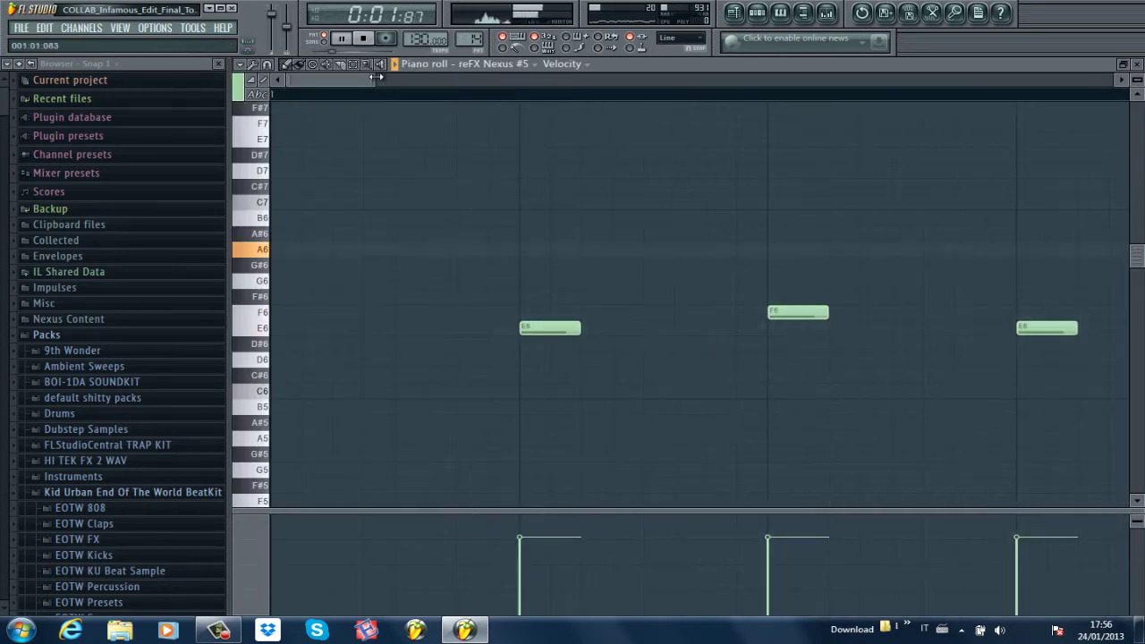
pyautogui.scroll(-1, 859, 105)
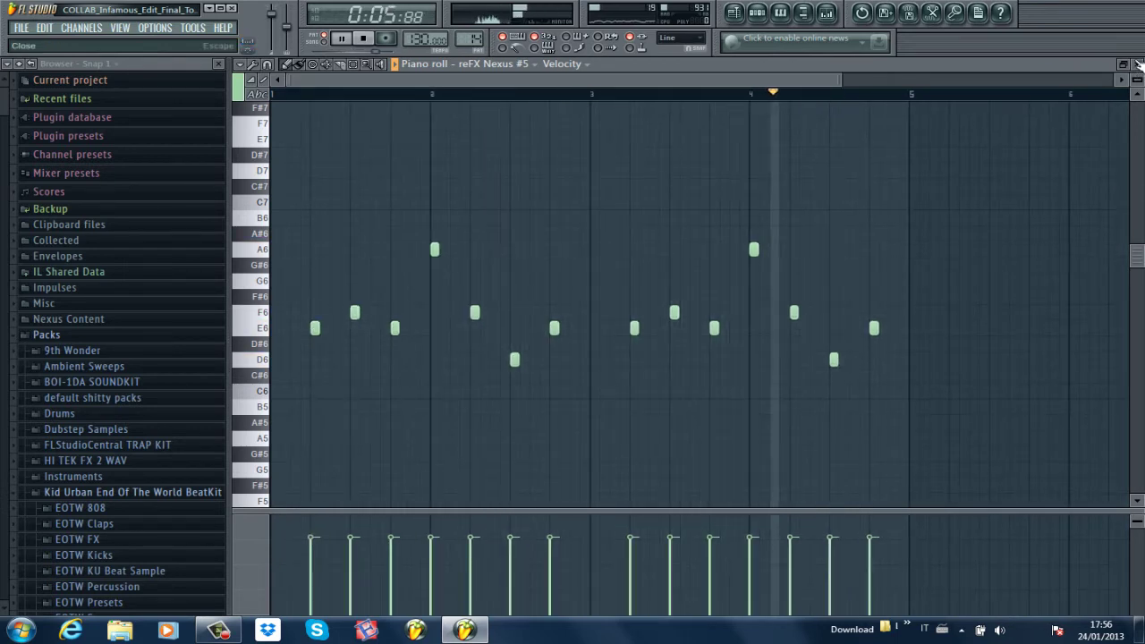
pyautogui.press('space')
pyautogui.click(1139, 64)
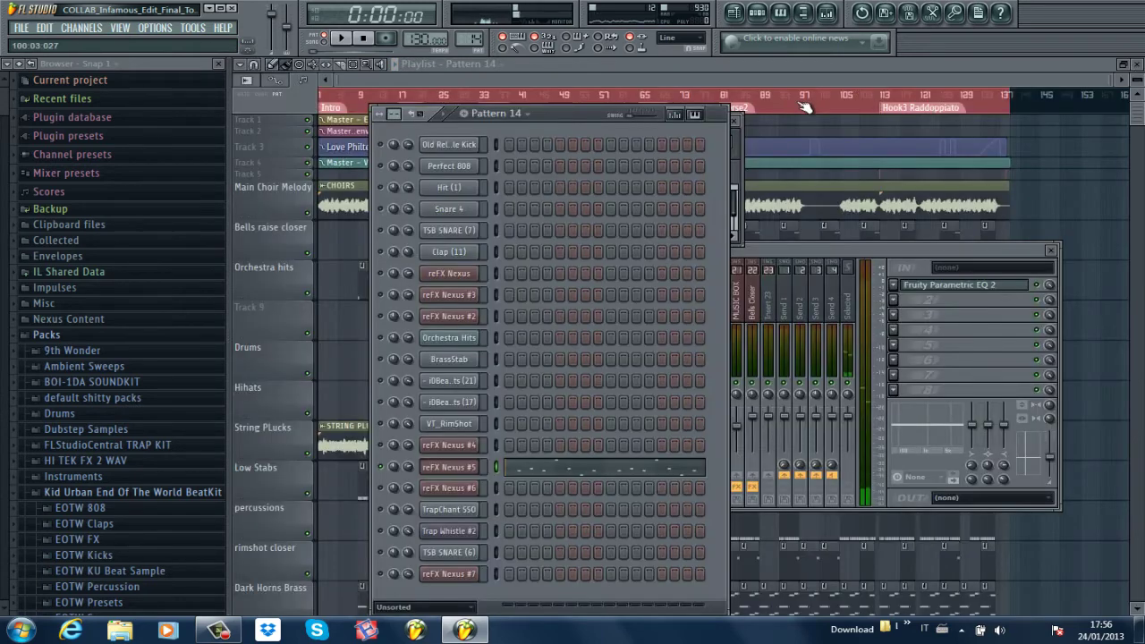
# - Bring up Pattern 15 and play it while examining all the reFX Nexus #5 notes in the piano roll
pyautogui.scroll(1, 495, 39)
pyautogui.press('space')
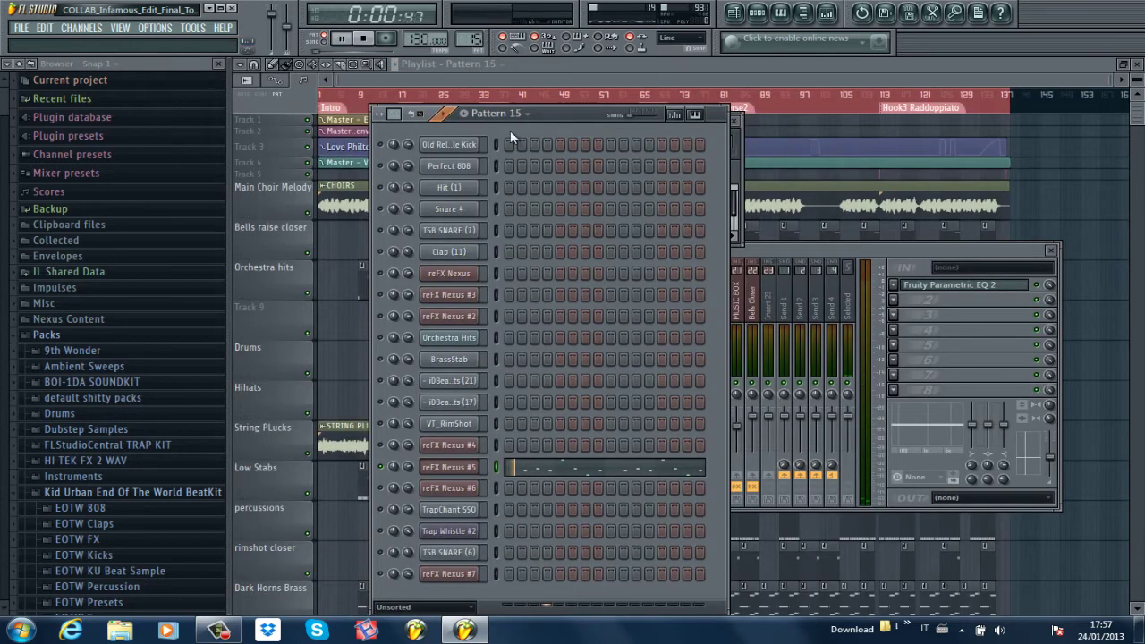
pyautogui.click(594, 467)
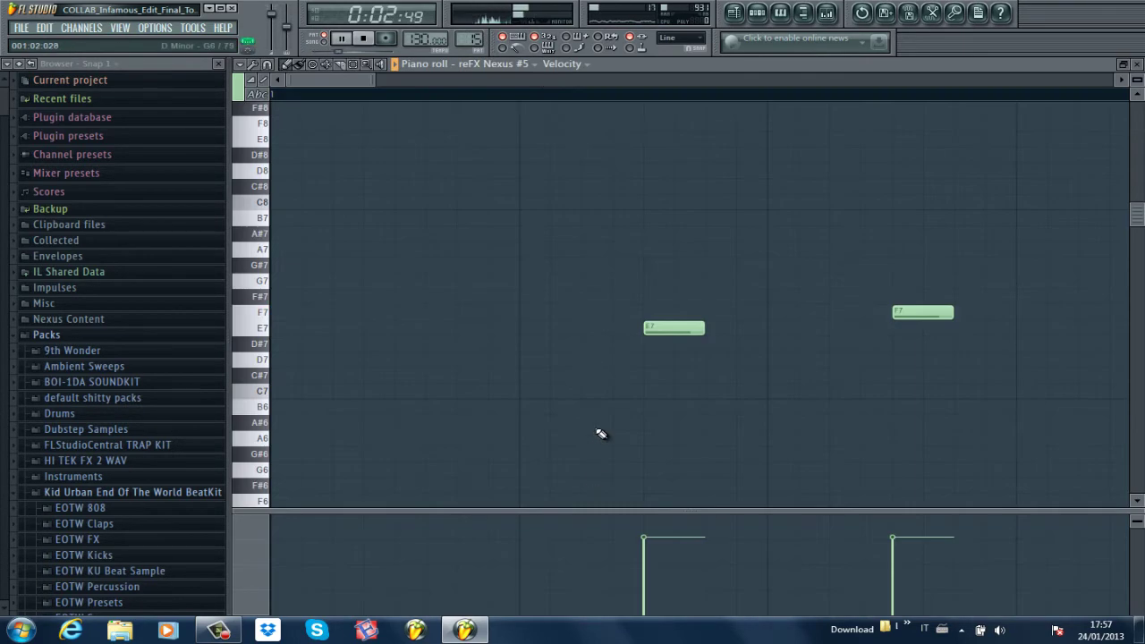
pyautogui.moveTo(378, 78); pyautogui.dragTo(839, 79)
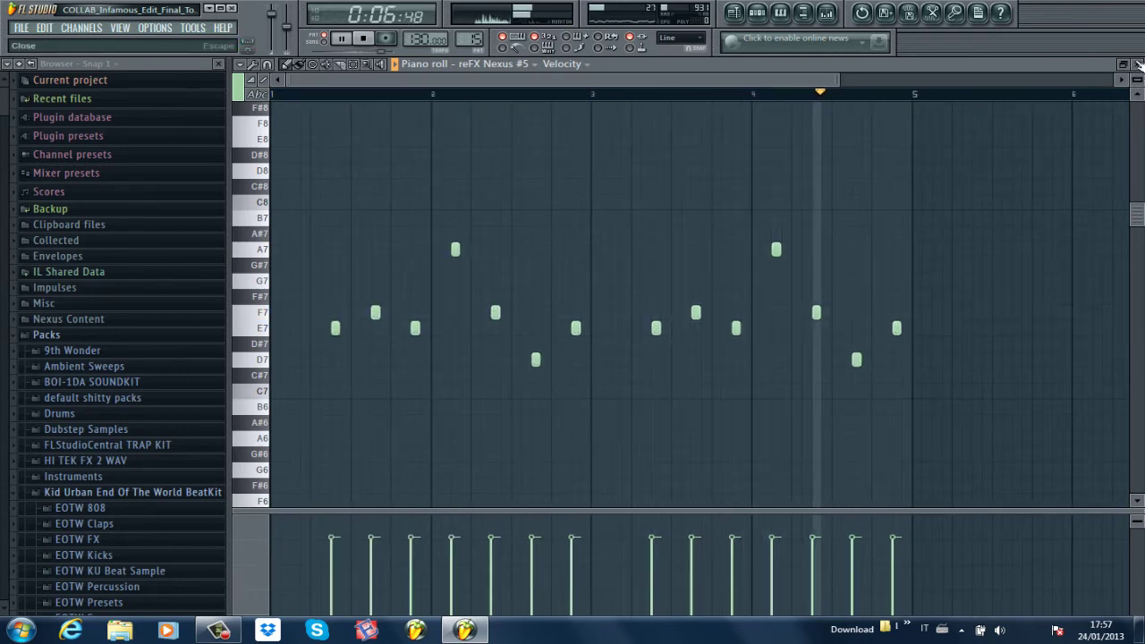
pyautogui.click(1139, 65)
pyautogui.press('space')
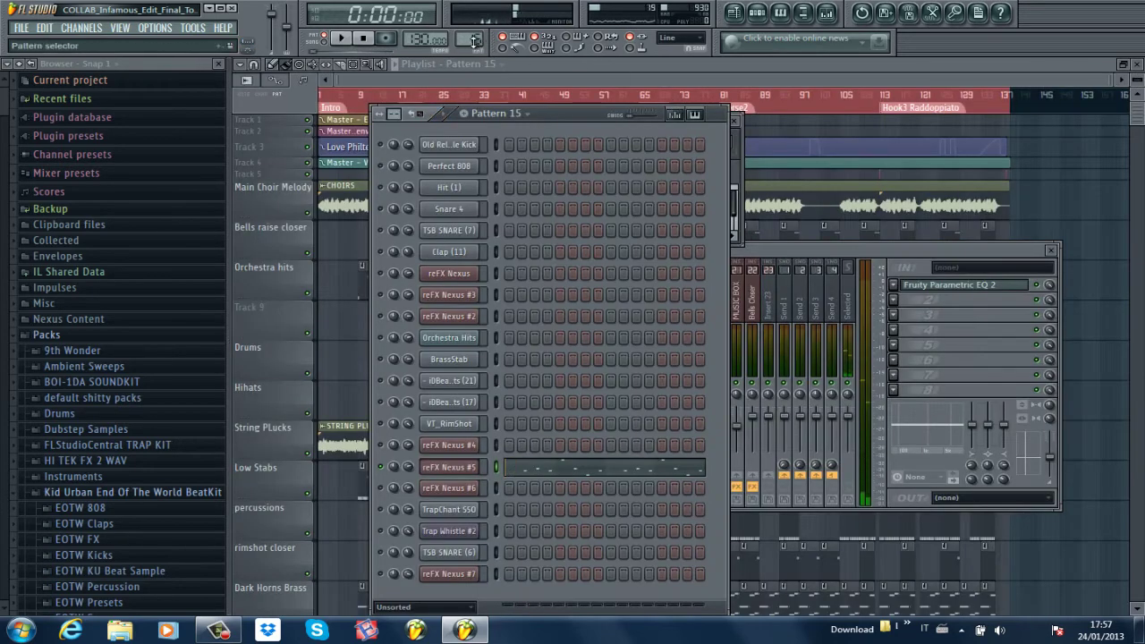
# - Unmute all channels, bring up Pattern 16 and play it while examining the reFX Nexus #4 notes in the piano roll
pyautogui.rightClick(382, 438)
pyautogui.click(405, 440)
pyautogui.press('space')
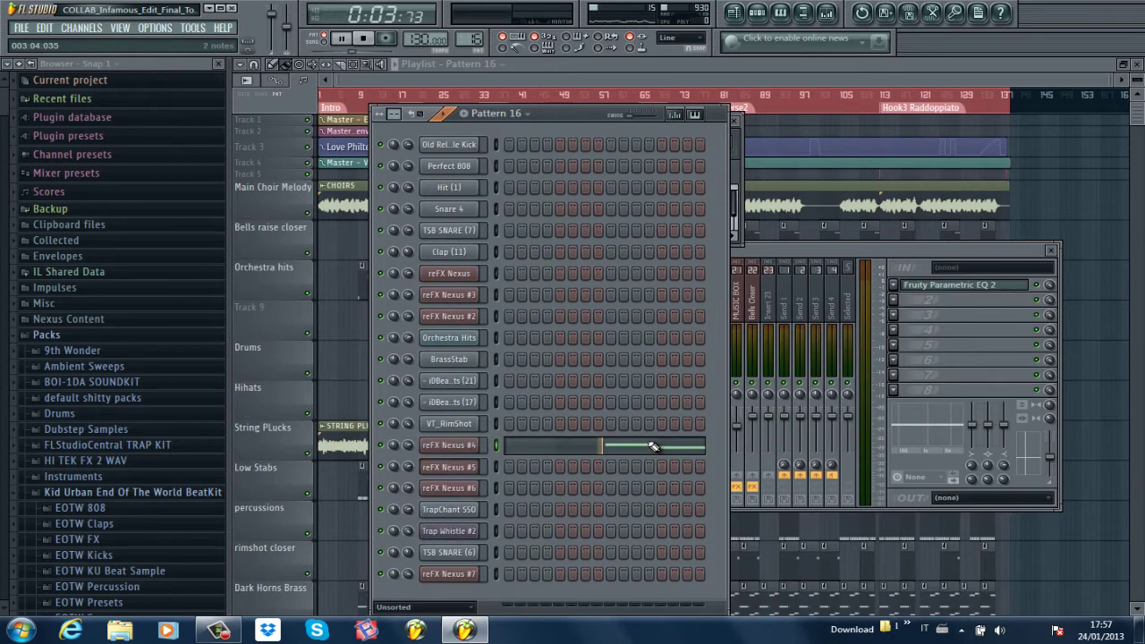
pyautogui.click(660, 447)
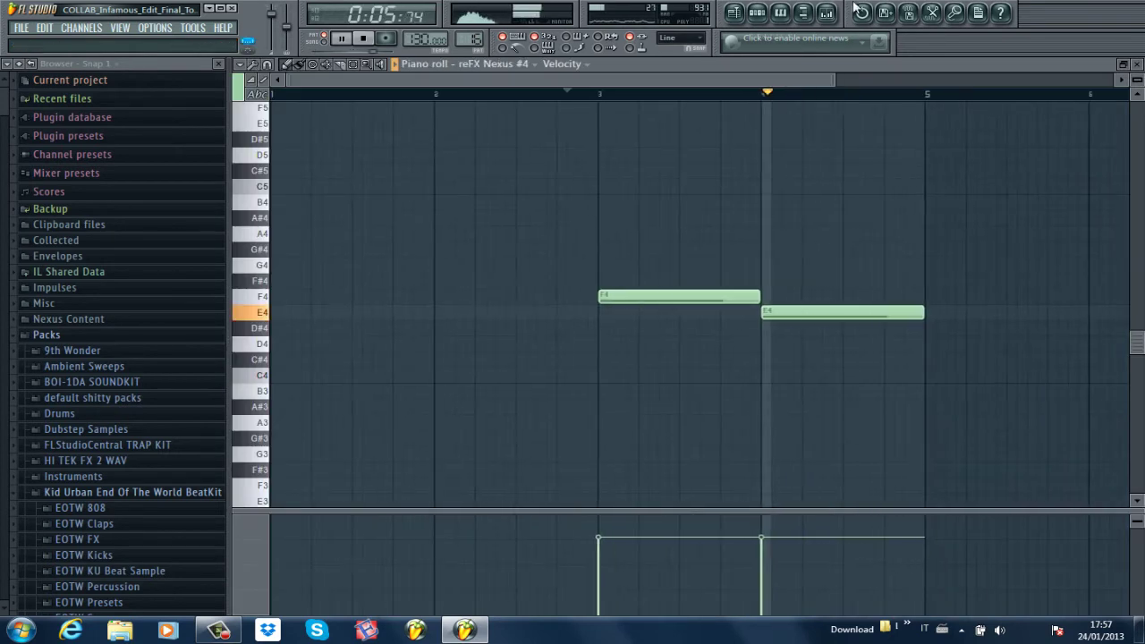
pyautogui.press('F7')
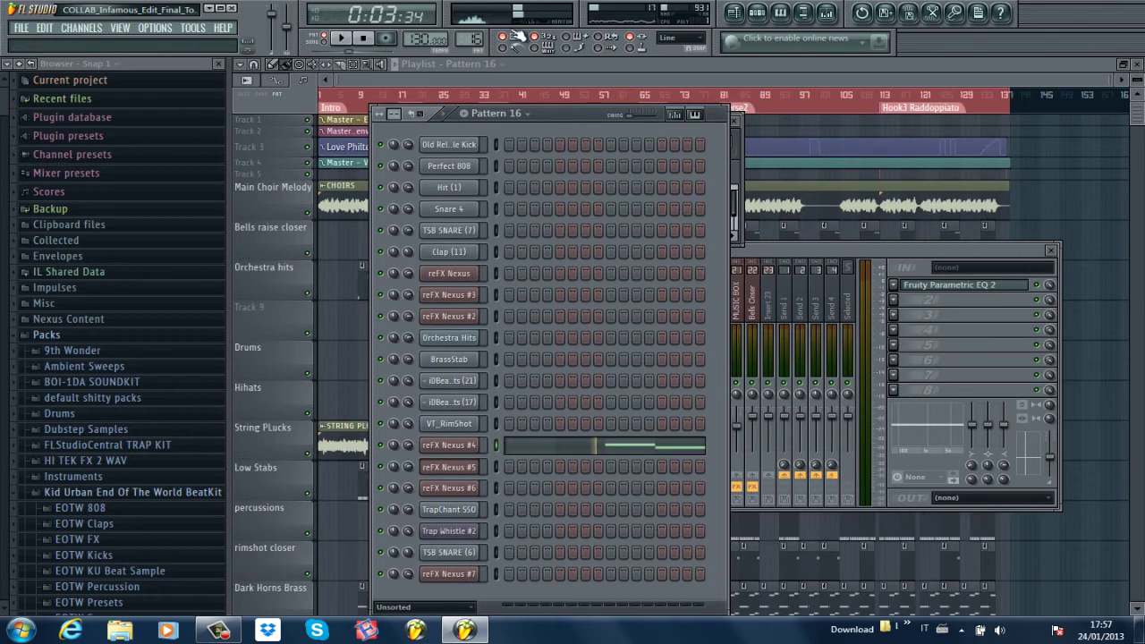
pyautogui.press('space')
# - Bring up Pattern 17 and play it while examining the reFX Nexus #6 notes in the piano roll
pyautogui.scroll(1, 474, 39)
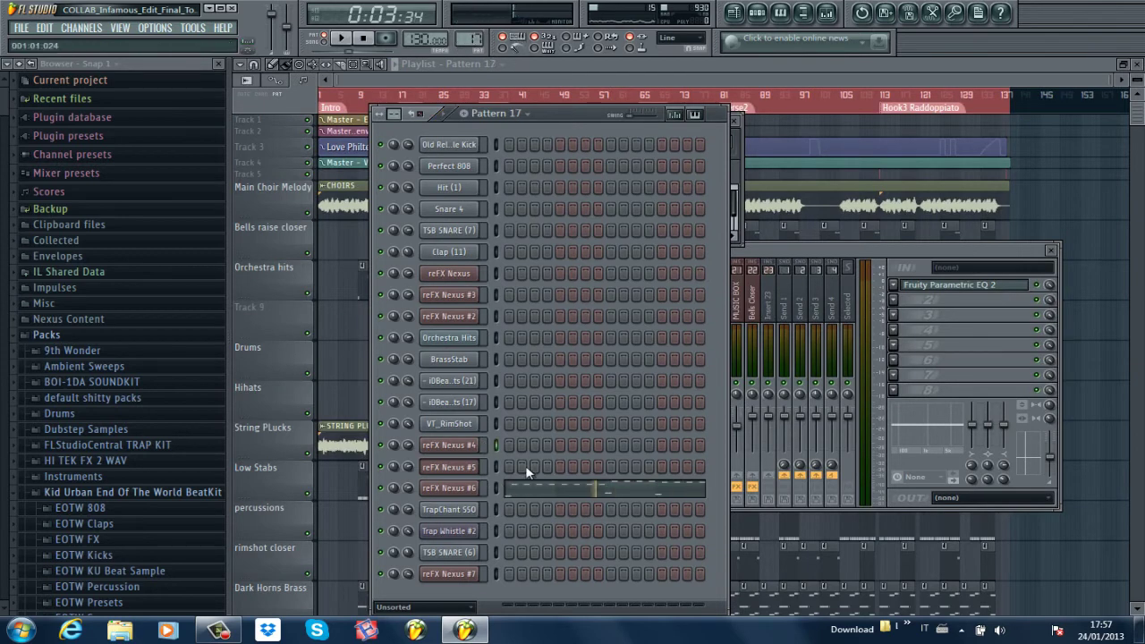
pyautogui.click(505, 488)
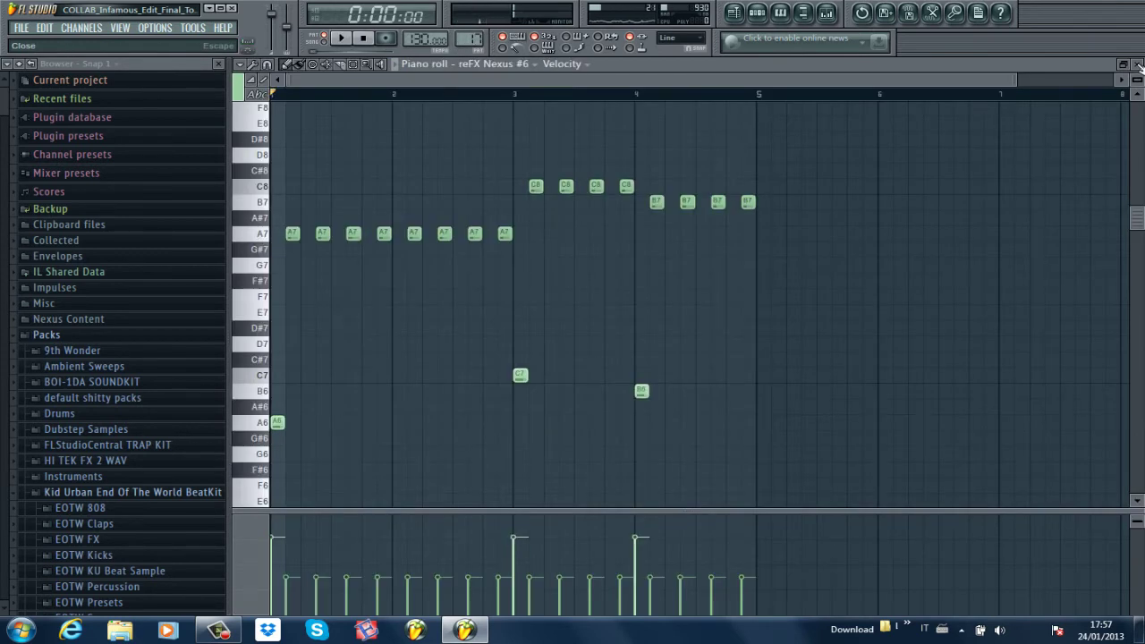
pyautogui.press('space')
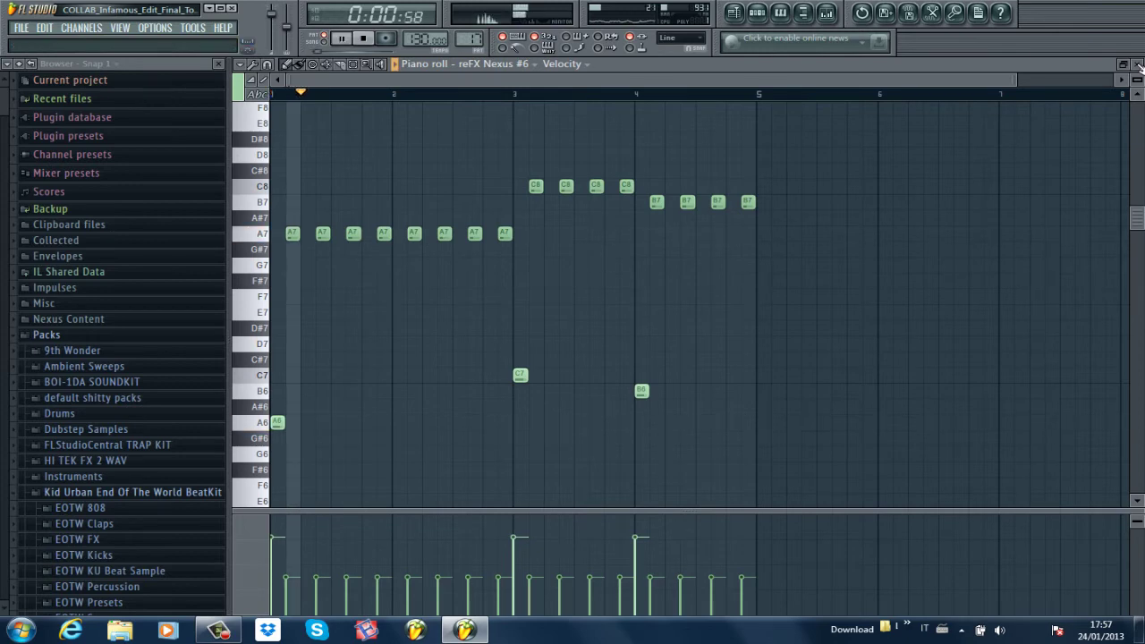
pyautogui.press('F7')
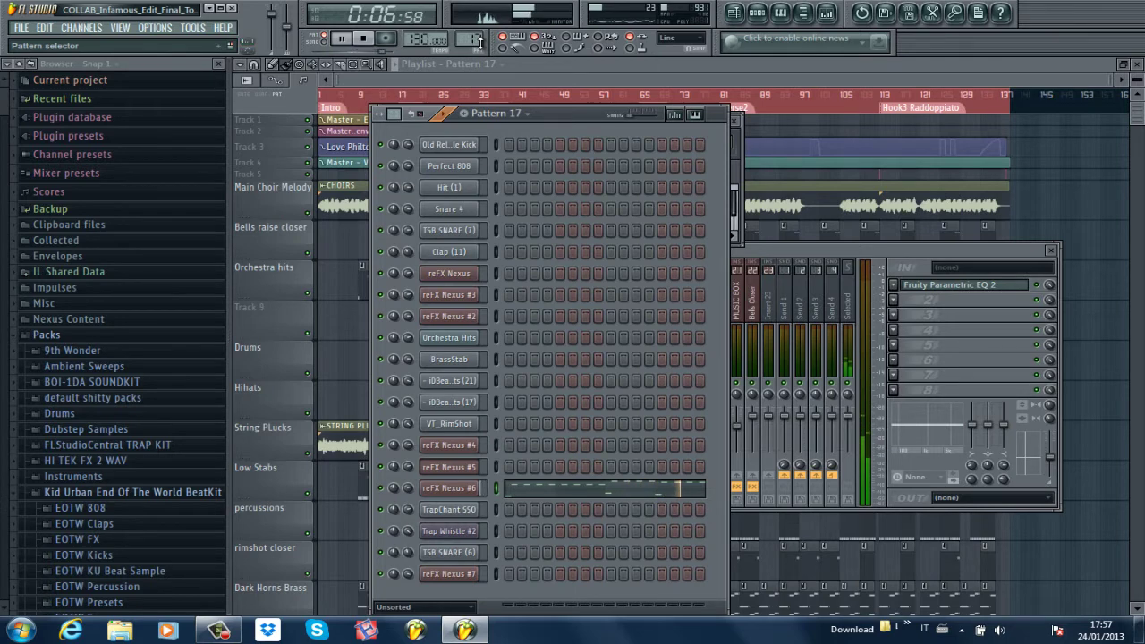
pyautogui.press('space')
# - Bring up Pattern 18 and play it while examining all the TrapChant SSO notes in the piano roll
pyautogui.scroll(1, 477, 40)
pyautogui.press('space')
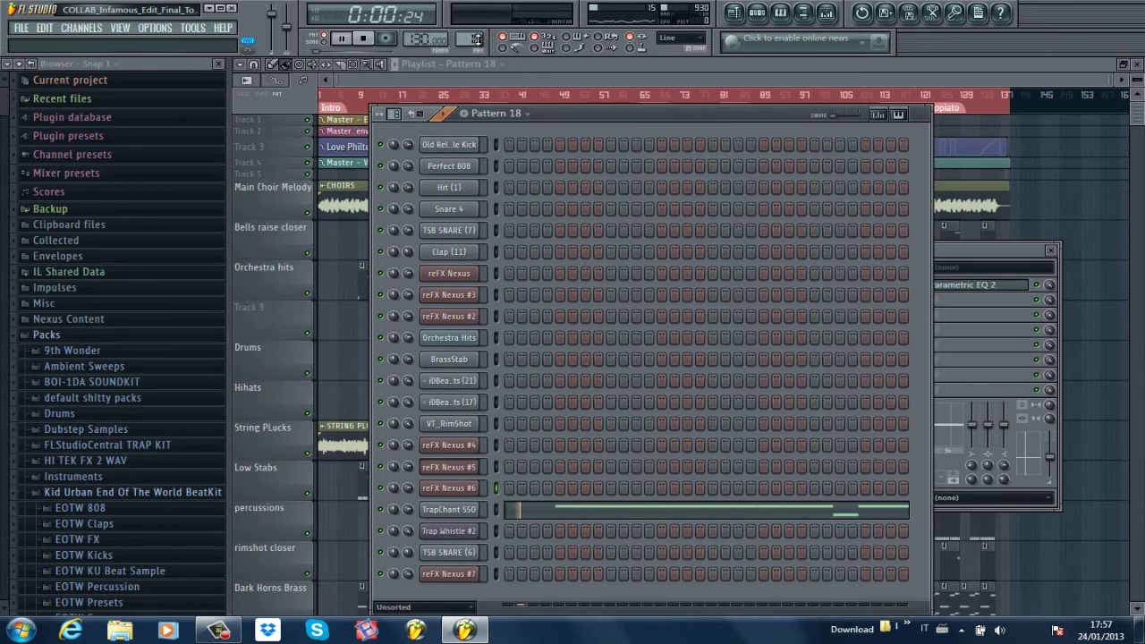
pyautogui.click(732, 511)
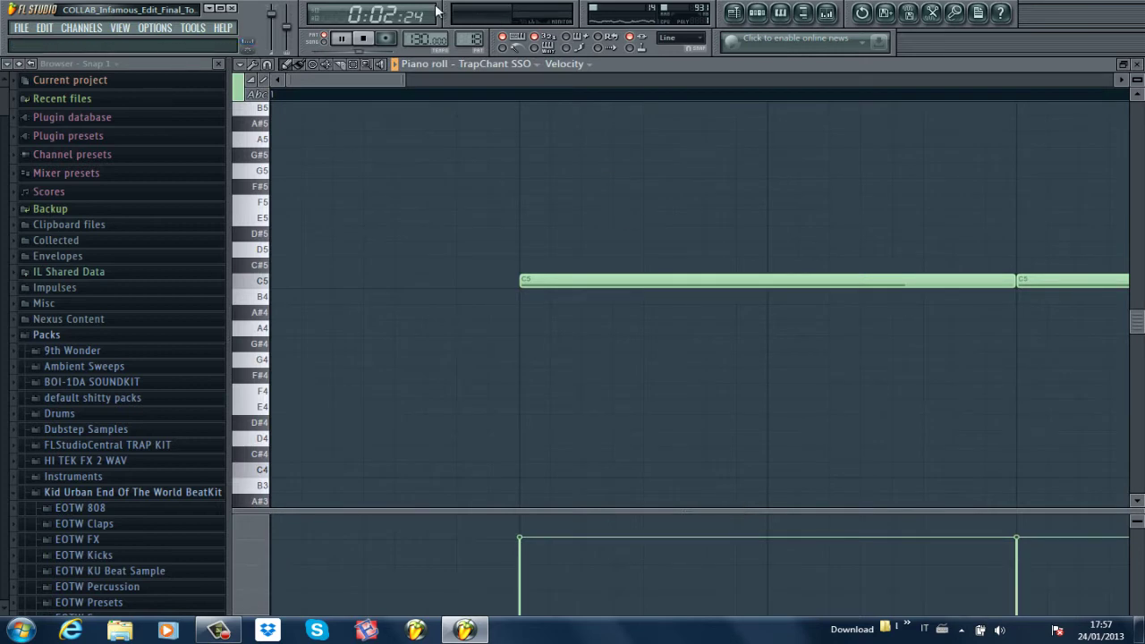
pyautogui.moveTo(406, 80); pyautogui.dragTo(873, 79)
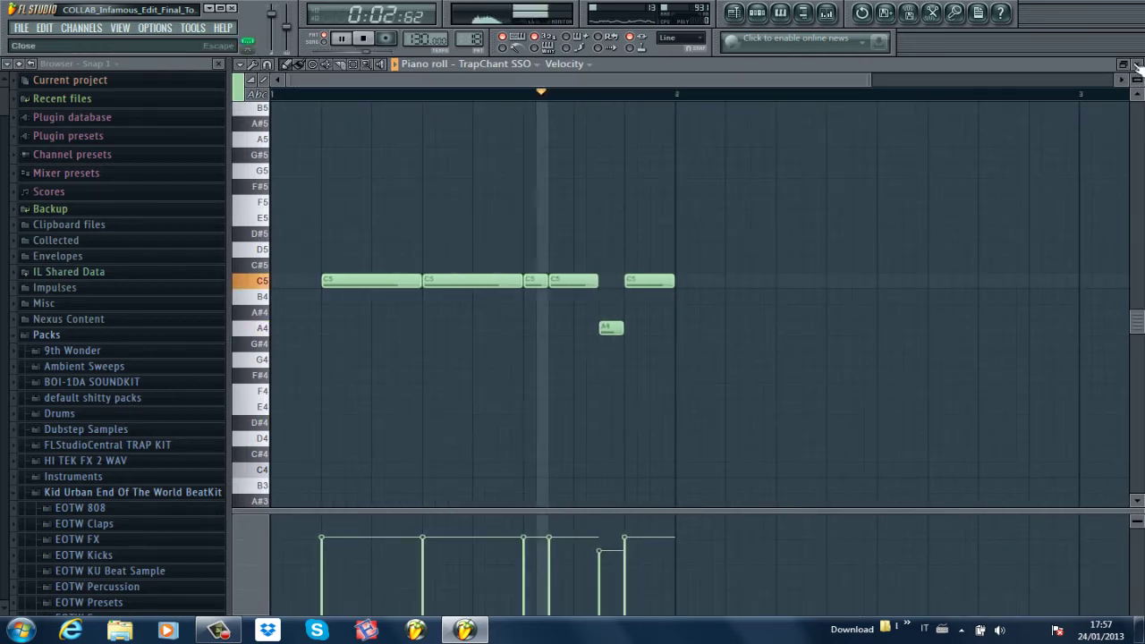
pyautogui.click(1137, 67)
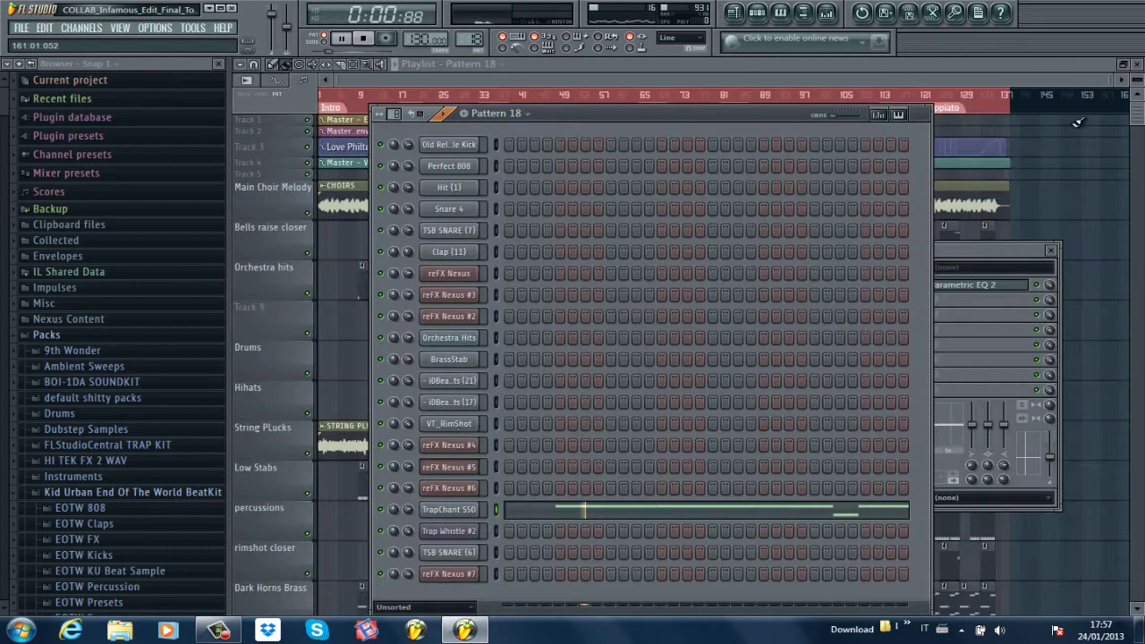
pyautogui.press('space')
# - Bring up Pattern 19 and play it while examining all the Trap Whistle #2 notes in the piano roll
pyautogui.scroll(1, 479, 36)
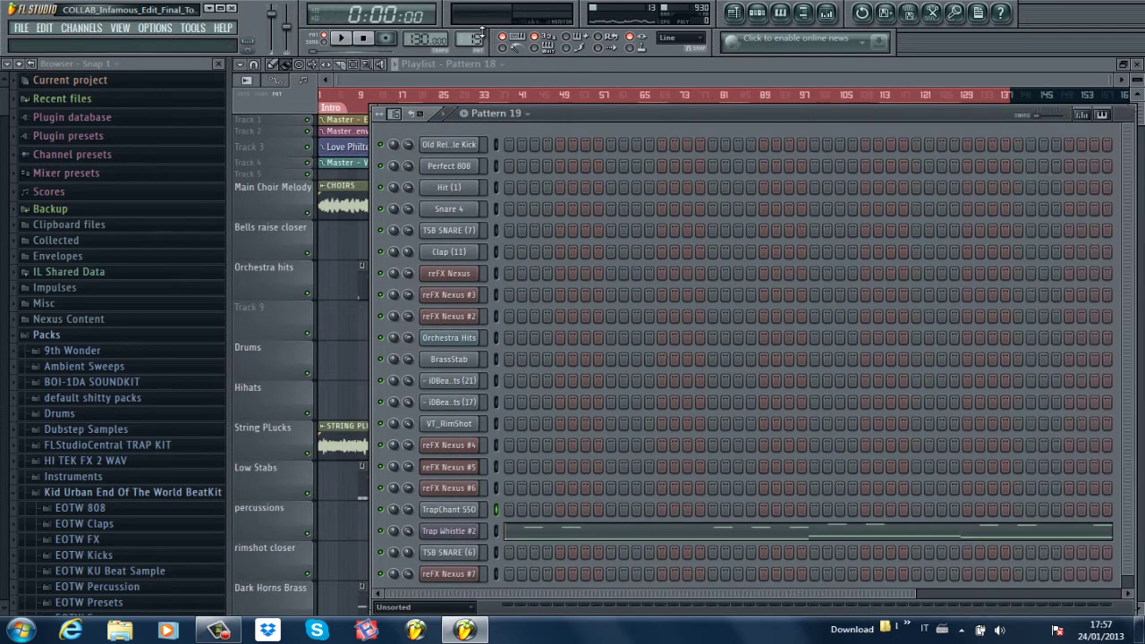
pyautogui.press('space')
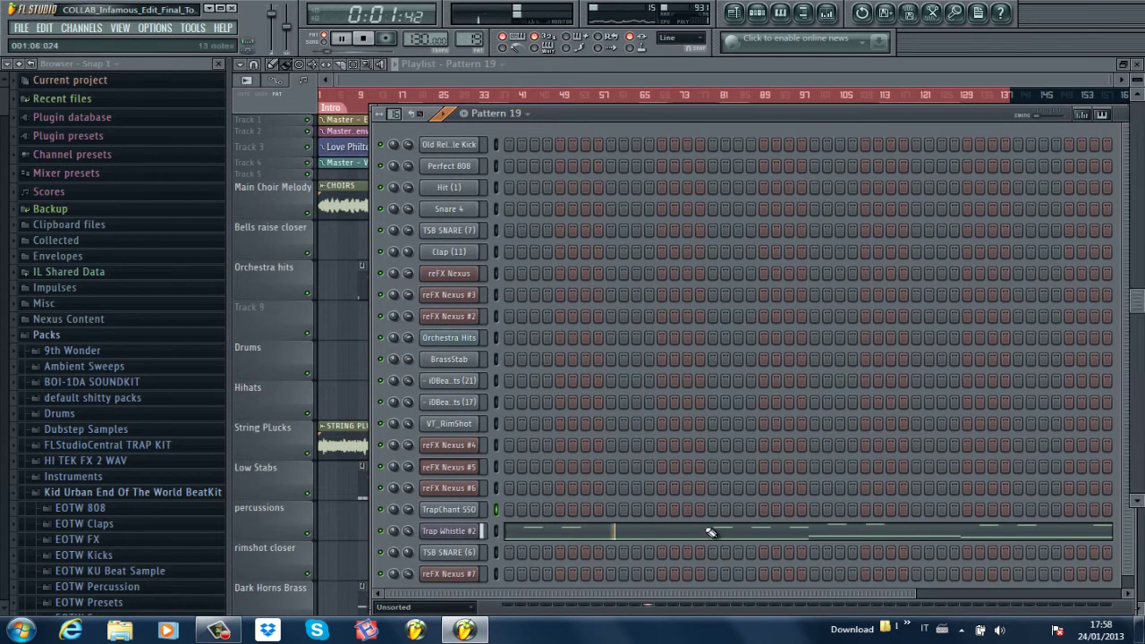
pyautogui.click(706, 534)
pyautogui.moveTo(374, 76); pyautogui.dragTo(869, 90)
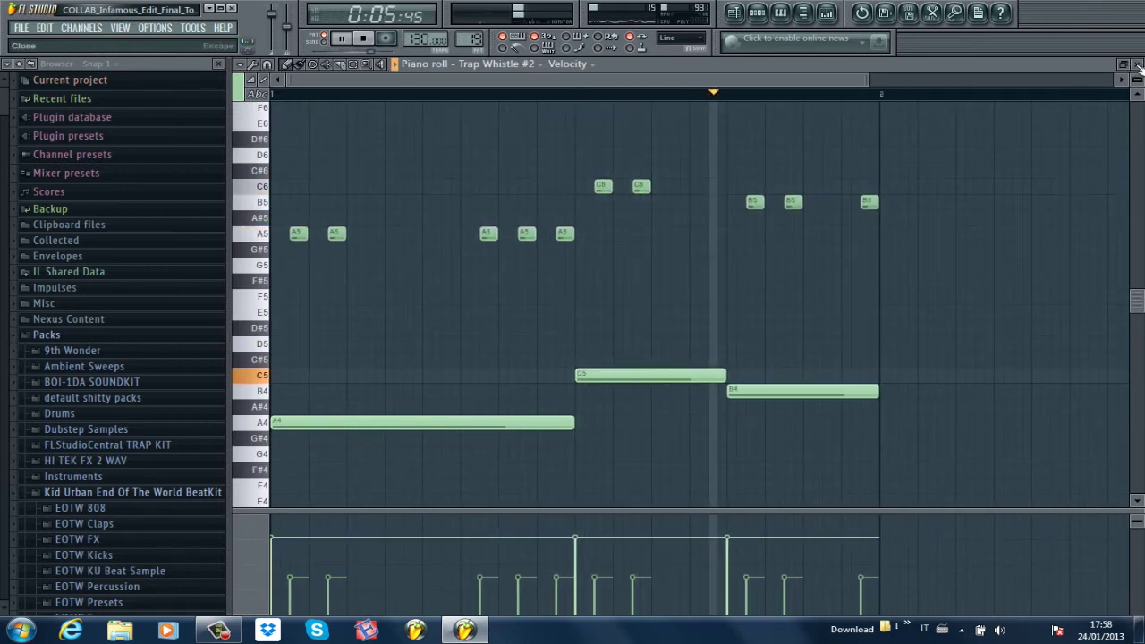
pyautogui.press('space')
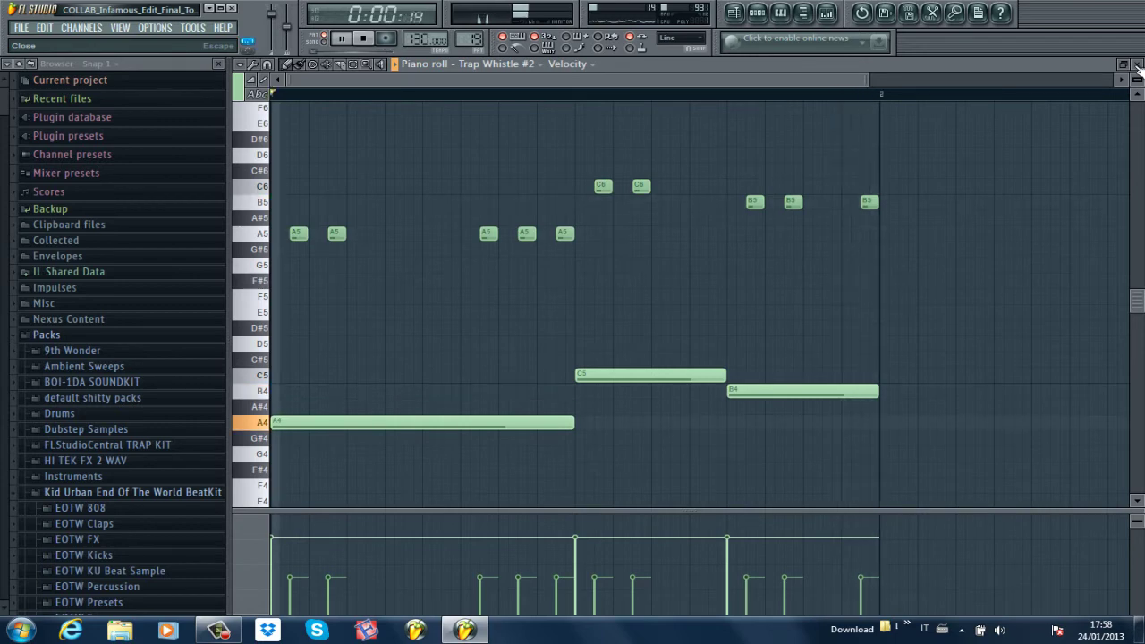
pyautogui.click(1139, 70)
# - Bring up Pattern 20 and play its Trap Whistle #2 melody while examining all the notes in the piano roll
pyautogui.scroll(1, 473, 38)
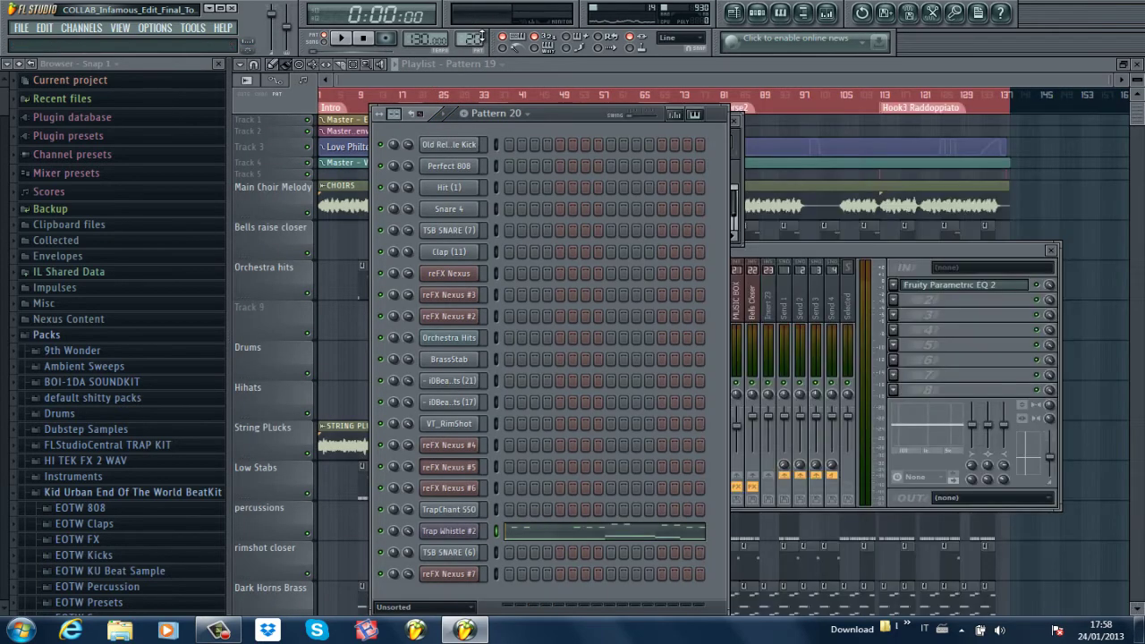
pyautogui.press('space')
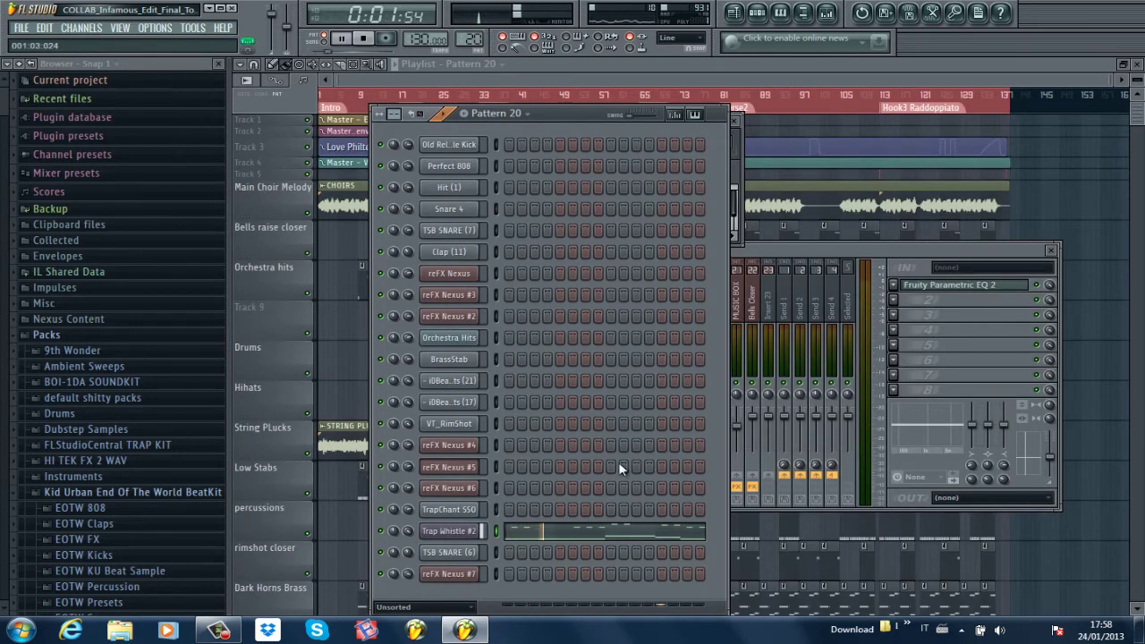
pyautogui.press('F7')
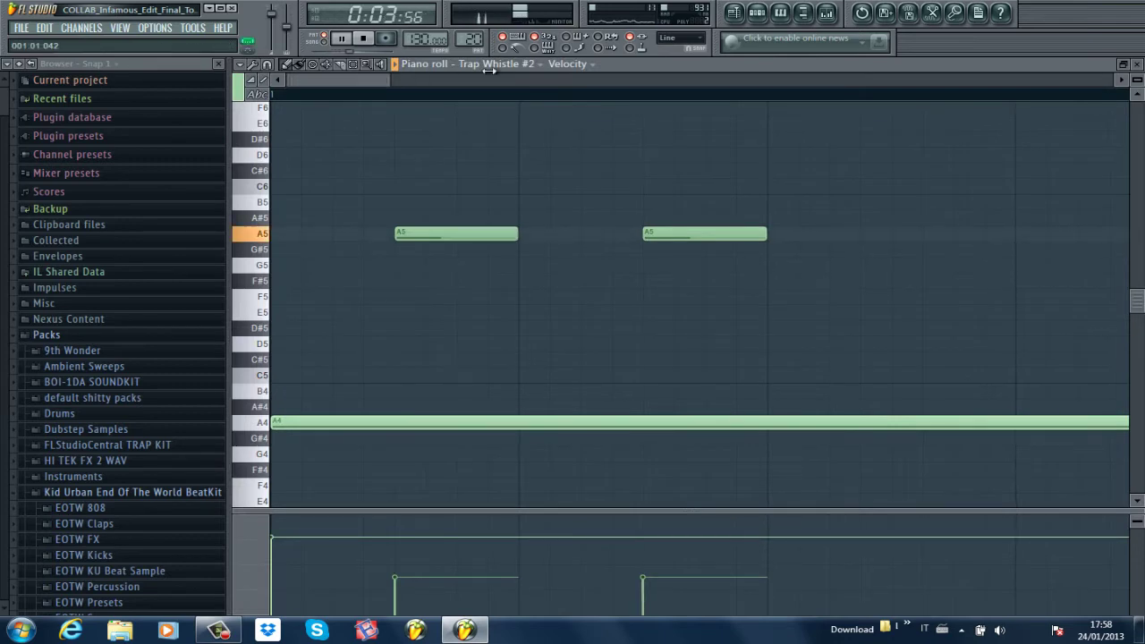
pyautogui.moveTo(375, 80); pyautogui.dragTo(1141, 59)
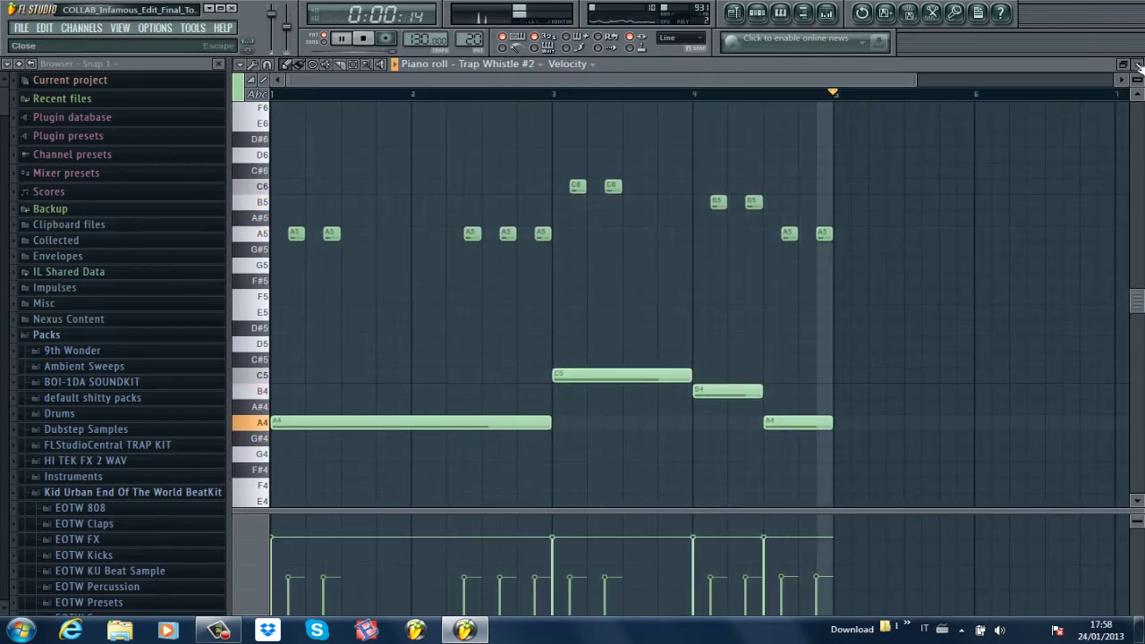
pyautogui.click(1139, 67)
pyautogui.press('space')
# - Select Pattern 21, show the playlist in song mode and enlarge Tracks 3, 4 and 5 to reveal their clips
pyautogui.scroll(1, 469, 38)
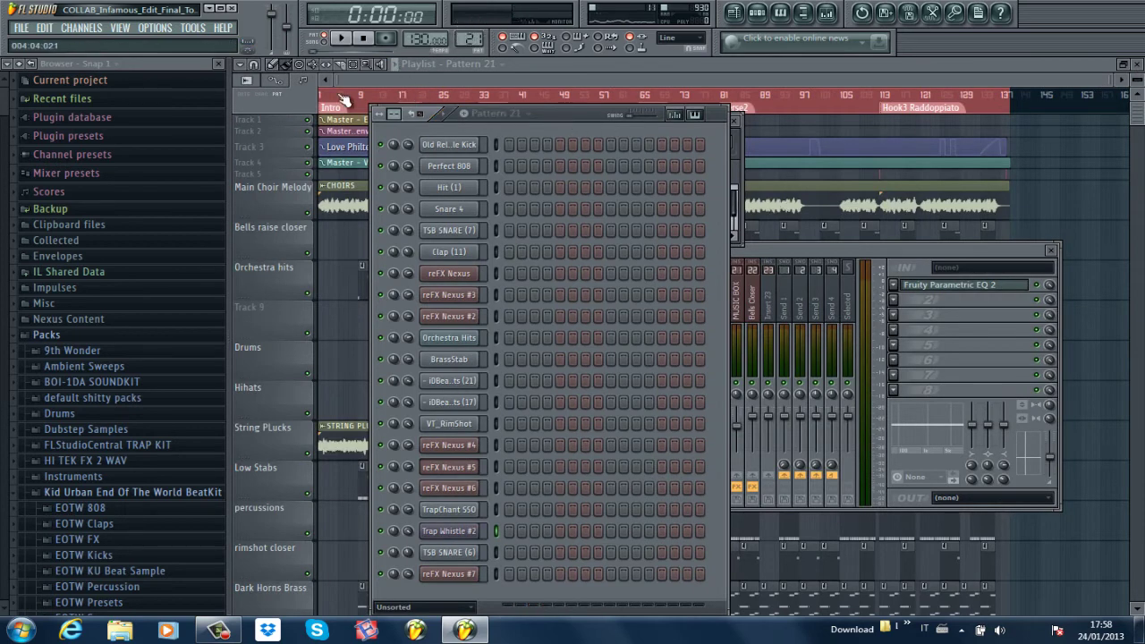
pyautogui.press('F5')
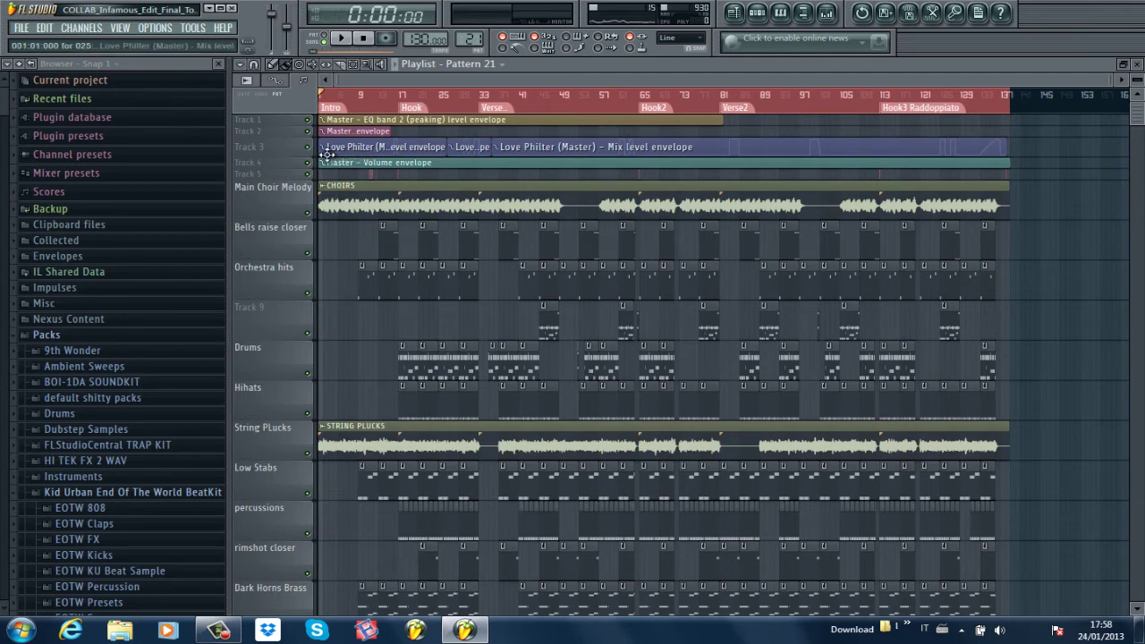
pyautogui.moveTo(289, 154); pyautogui.dragTo(273, 267)
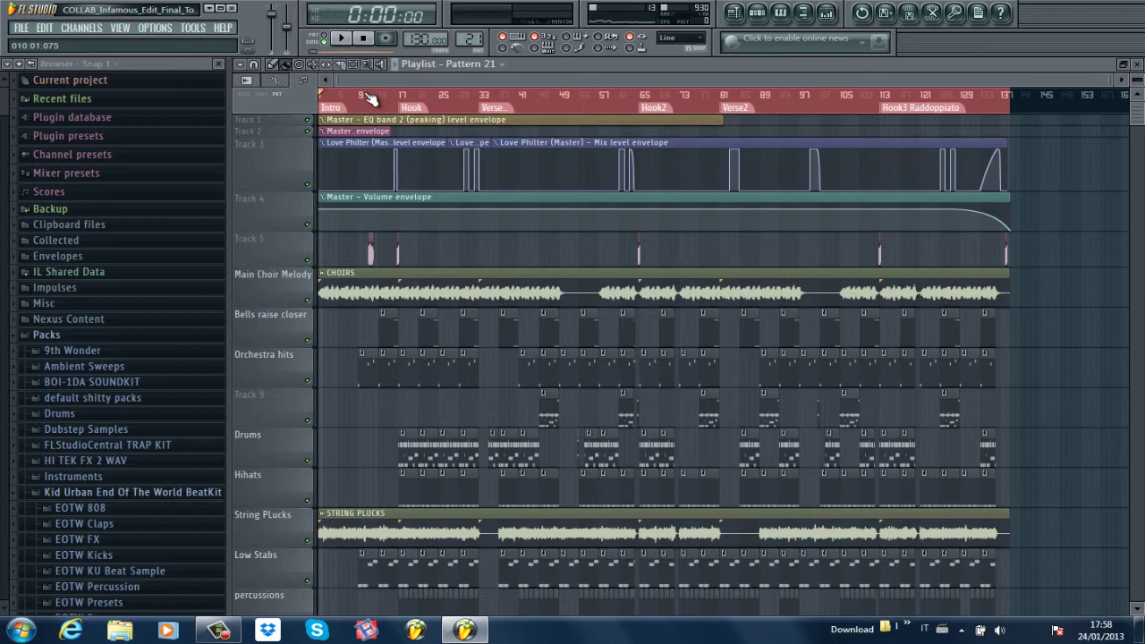
# - Play the whole arrangement in the playlist from the intro to the end and stop playback
pyautogui.press('space')
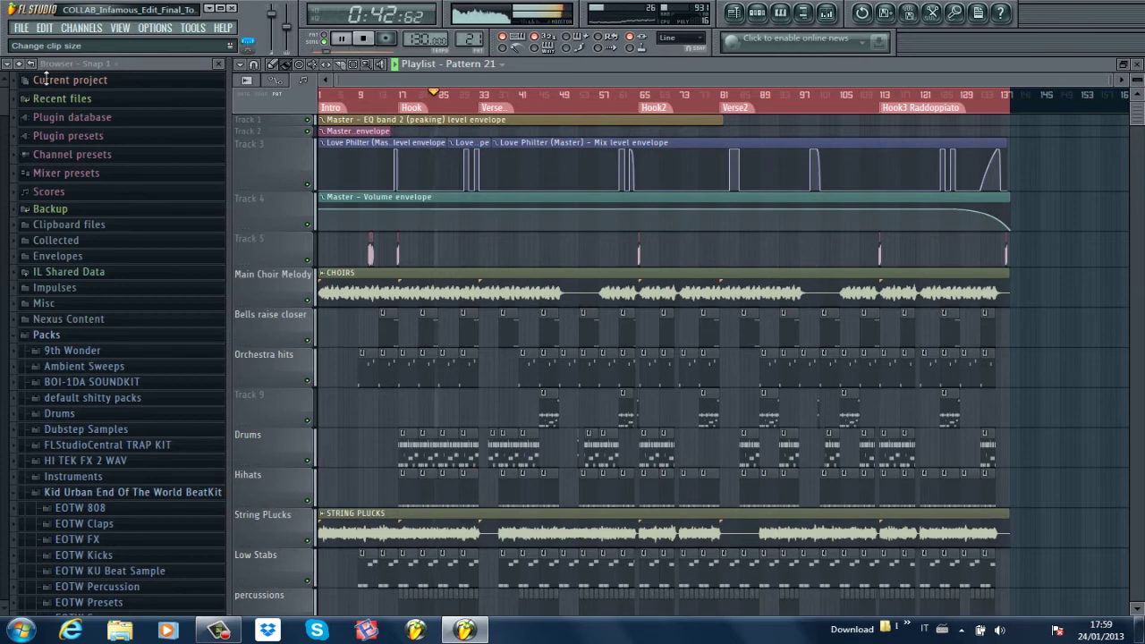
pyautogui.scroll(1, 663, 375)
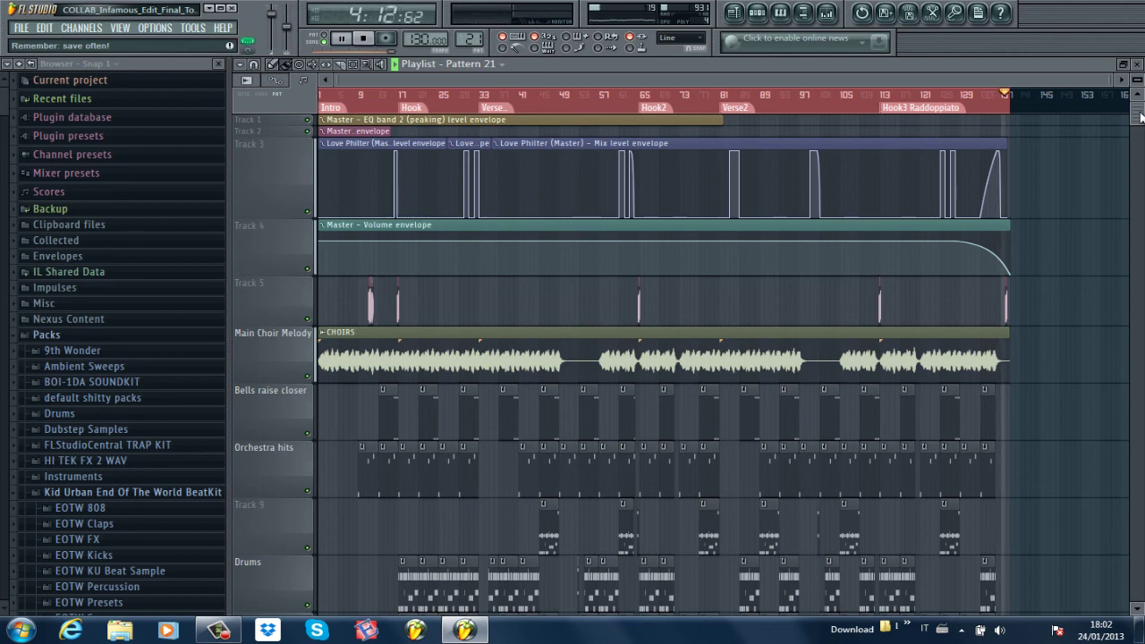
pyautogui.press('space')
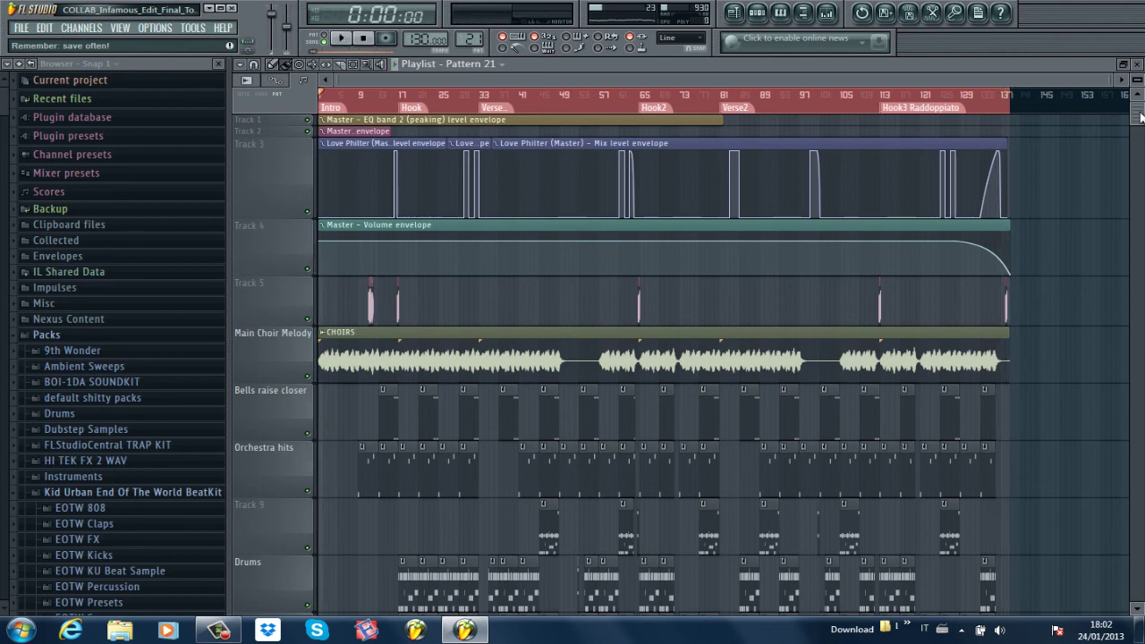